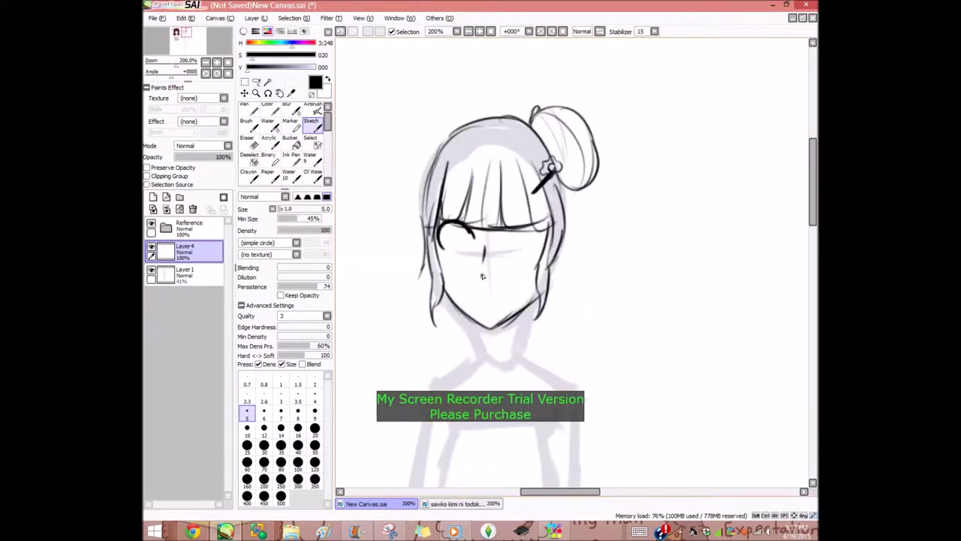
# Sketch the girl's mouth as two short curved strokes above the chin
pyautogui.click(479, 32)
pyautogui.moveTo(369, 339); pyautogui.dragTo(391, 351)
pyautogui.moveTo(419, 352); pyautogui.dragTo(440, 344)
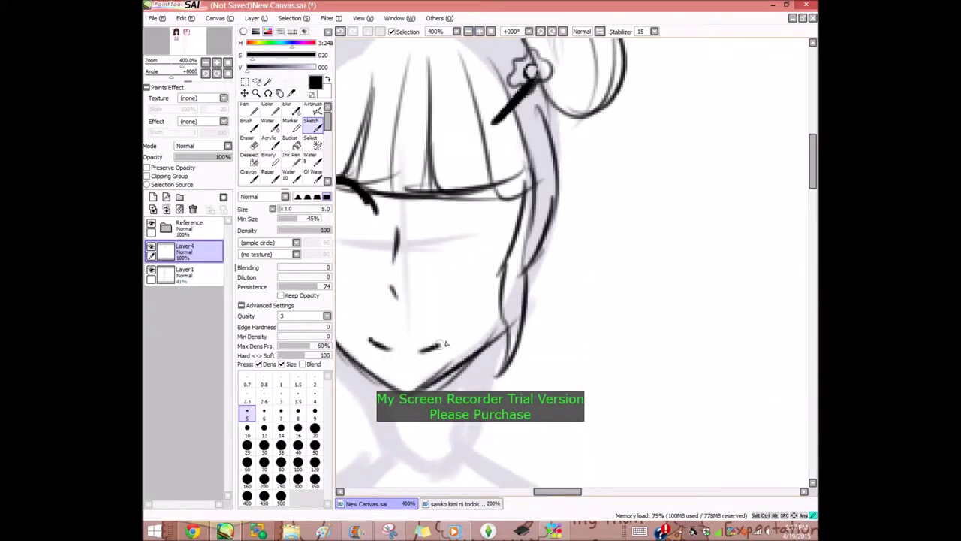
# Sketch both eyes under the fringe with thick upper lash lines, irises and pupils
pyautogui.moveTo(554, 492); pyautogui.dragTo(543, 491)
pyautogui.moveTo(542, 209)
pyautogui.mouseDown()
pyautogui.moveTo(565, 181)
pyautogui.moveTo(614, 213)
pyautogui.moveTo(600, 242)
pyautogui.mouseUp()
pyautogui.moveTo(600, 242)
pyautogui.mouseDown()
pyautogui.moveTo(564, 181)
pyautogui.moveTo(549, 205)
pyautogui.mouseUp()
pyautogui.moveTo(446, 189)
pyautogui.mouseDown()
pyautogui.moveTo(448, 239)
pyautogui.moveTo(473, 248)
pyautogui.moveTo(484, 203)
pyautogui.mouseUp()
pyautogui.moveTo(565, 186)
pyautogui.mouseDown()
pyautogui.moveTo(573, 242)
pyautogui.moveTo(595, 193)
pyautogui.moveTo(586, 226)
pyautogui.mouseUp()
pyautogui.moveTo(463, 218); pyautogui.dragTo(466, 199)
pyautogui.moveTo(463, 222)
pyautogui.mouseDown()
pyautogui.moveTo(457, 242)
pyautogui.moveTo(472, 243)
pyautogui.mouseUp()
pyautogui.moveTo(448, 191); pyautogui.dragTo(481, 209)
pyautogui.moveTo(566, 197); pyautogui.dragTo(579, 191)
pyautogui.moveTo(591, 198); pyautogui.dragTo(600, 206)
# Sketch the sides of the neck and the shoulder lines, following the faint body guide
pyautogui.click(468, 31)
pyautogui.scroll(-5, 578, 128)
pyautogui.moveTo(592, 112); pyautogui.dragTo(575, 174)
pyautogui.moveTo(541, 135)
pyautogui.mouseDown()
pyautogui.moveTo(538, 164)
pyautogui.moveTo(485, 210)
pyautogui.mouseUp()
pyautogui.moveTo(576, 162)
pyautogui.mouseDown()
pyautogui.moveTo(612, 195)
pyautogui.moveTo(623, 225)
pyautogui.moveTo(621, 259)
pyautogui.mouseUp()
# Sketch the two sides of the torso from the bust down to the waist
pyautogui.moveTo(814, 217); pyautogui.dragTo(813, 192)
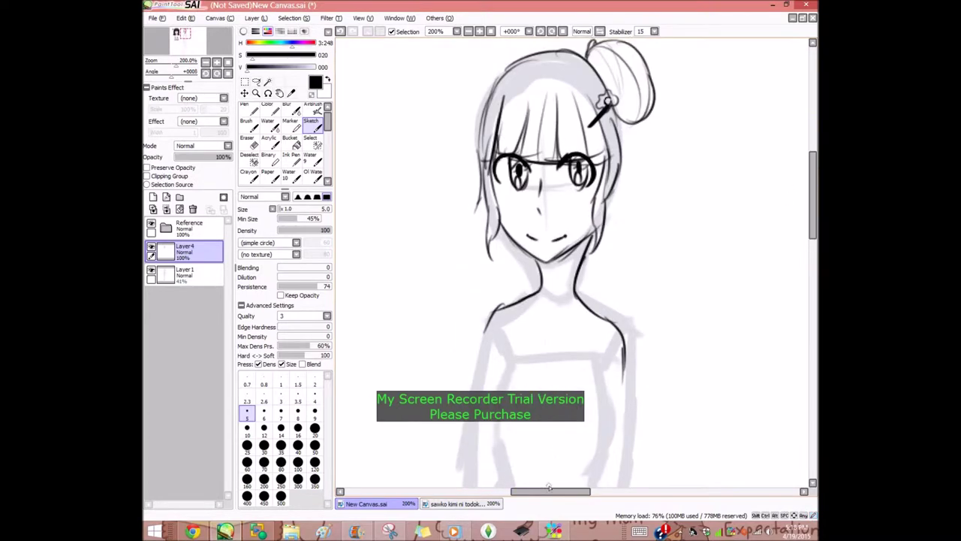
pyautogui.click(492, 504)
pyautogui.moveTo(491, 509); pyautogui.dragTo(524, 511)
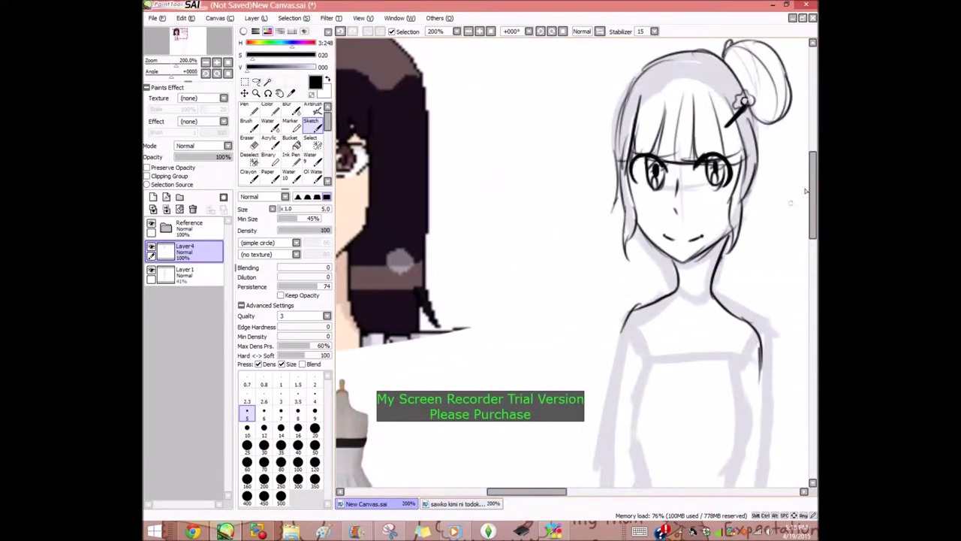
pyautogui.moveTo(812, 193); pyautogui.dragTo(811, 214)
pyautogui.moveTo(561, 492); pyautogui.dragTo(528, 495)
pyautogui.hscroll(3, 529, 501)
pyautogui.moveTo(502, 263); pyautogui.dragTo(498, 362)
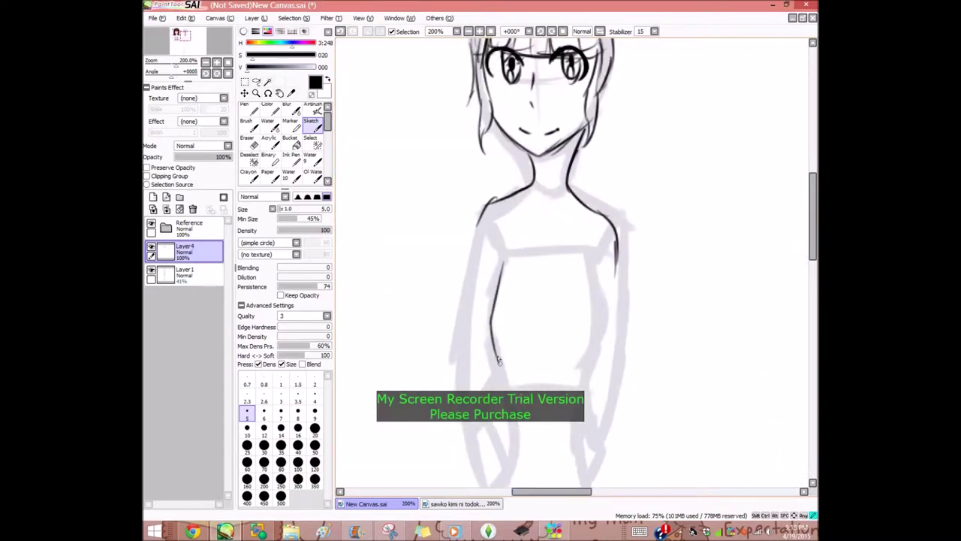
pyautogui.moveTo(599, 317); pyautogui.dragTo(584, 393)
# Draw a thick dark band across the top edge of the strapless bodice
pyautogui.click(541, 32)
pyautogui.click(540, 31)
pyautogui.click(541, 31)
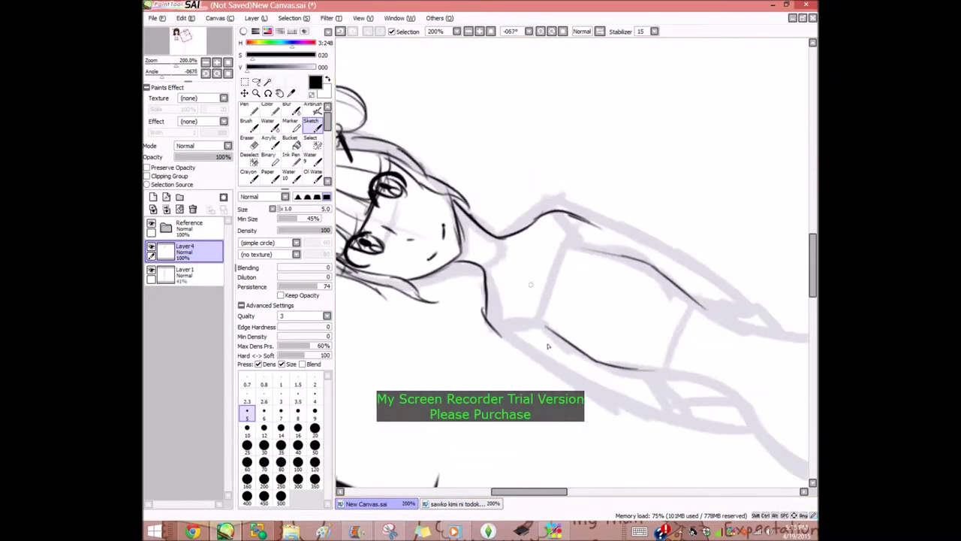
pyautogui.moveTo(546, 336)
pyautogui.mouseDown()
pyautogui.moveTo(578, 244)
pyautogui.moveTo(567, 264)
pyautogui.moveTo(548, 262)
pyautogui.mouseUp()
pyautogui.click(563, 31)
# Draw a bow with a knot, loops and hanging ends on the bodice band, following the dress reference
pyautogui.moveTo(531, 489)
pyautogui.mouseDown()
pyautogui.moveTo(485, 496)
pyautogui.moveTo(533, 491)
pyautogui.mouseUp()
pyautogui.moveTo(566, 268); pyautogui.dragTo(578, 281)
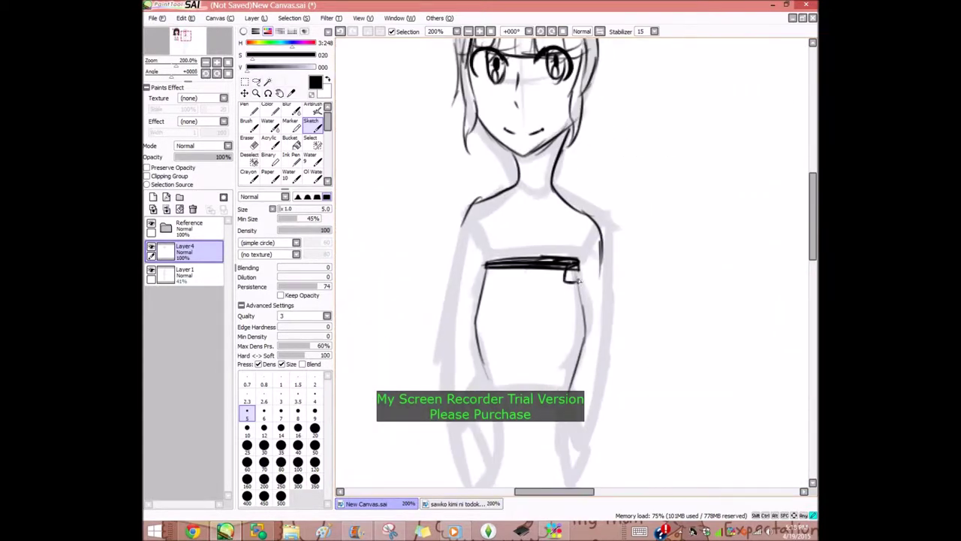
pyautogui.moveTo(551, 252)
pyautogui.mouseDown()
pyautogui.moveTo(534, 294)
pyautogui.moveTo(568, 298)
pyautogui.mouseUp()
pyautogui.moveTo(556, 491); pyautogui.dragTo(531, 491)
pyautogui.moveTo(681, 262); pyautogui.dragTo(714, 325)
pyautogui.moveTo(719, 284); pyautogui.dragTo(700, 330)
# Sketch the waist and its seam line, and start the skirt's side lines below it
pyautogui.moveTo(552, 491); pyautogui.dragTo(582, 492)
pyautogui.moveTo(442, 370); pyautogui.dragTo(452, 441)
pyautogui.moveTo(813, 196); pyautogui.dragTo(812, 229)
pyautogui.moveTo(525, 228); pyautogui.dragTo(551, 353)
pyautogui.moveTo(452, 259); pyautogui.dragTo(419, 333)
pyautogui.moveTo(440, 298); pyautogui.dragTo(402, 384)
pyautogui.moveTo(451, 283); pyautogui.dragTo(544, 271)
# Sketch the flared sides of the skirt with pleat folds and a scalloped hem
pyautogui.click(469, 32)
pyautogui.moveTo(463, 308); pyautogui.dragTo(429, 421)
pyautogui.moveTo(547, 290)
pyautogui.mouseDown()
pyautogui.moveTo(574, 368)
pyautogui.moveTo(579, 425)
pyautogui.mouseUp()
pyautogui.click(469, 31)
pyautogui.click(469, 32)
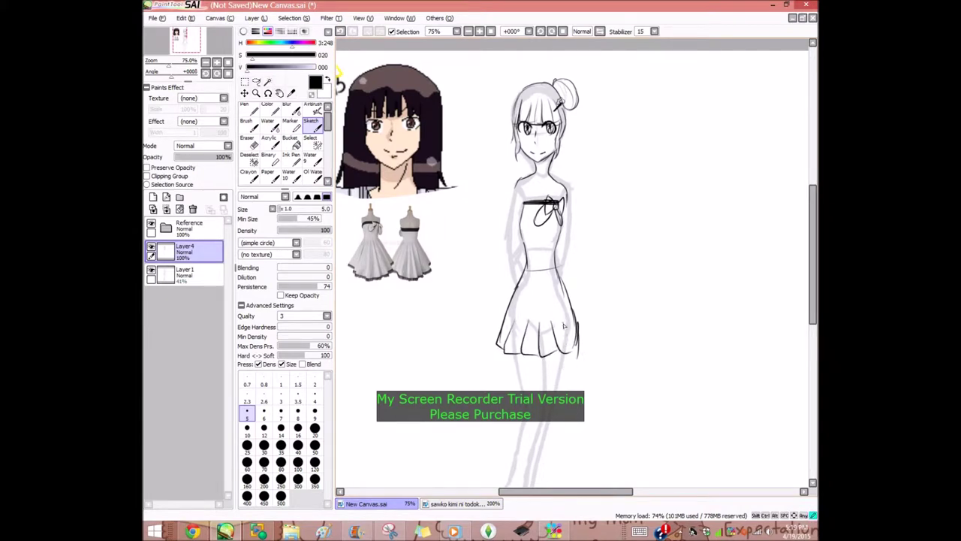
# Paint a selection over the skirt with the Select brush at size 100
pyautogui.click(314, 144)
pyautogui.click(298, 424)
pyautogui.moveTo(526, 324); pyautogui.dragTo(587, 361)
# Switch to Windows Media Player, play "Jetta - I'd Love To Change The World" from the music library, and return to the drawing
pyautogui.click(454, 531)
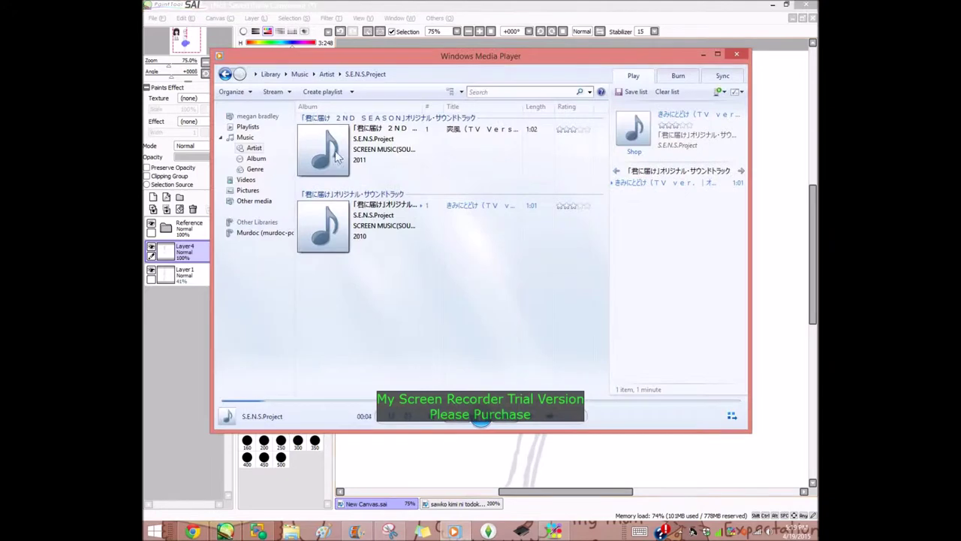
pyautogui.click(262, 126)
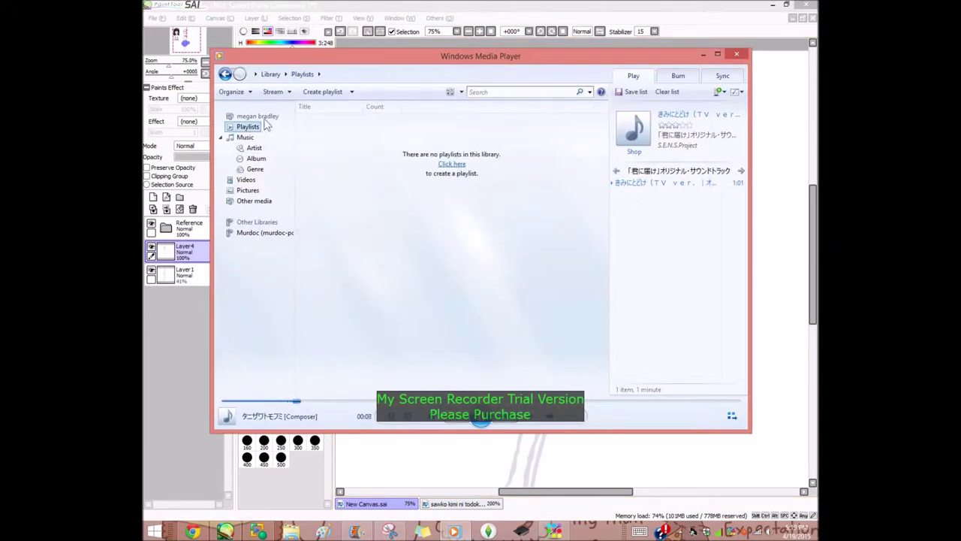
pyautogui.click(245, 138)
pyautogui.moveTo(603, 147); pyautogui.dragTo(603, 313)
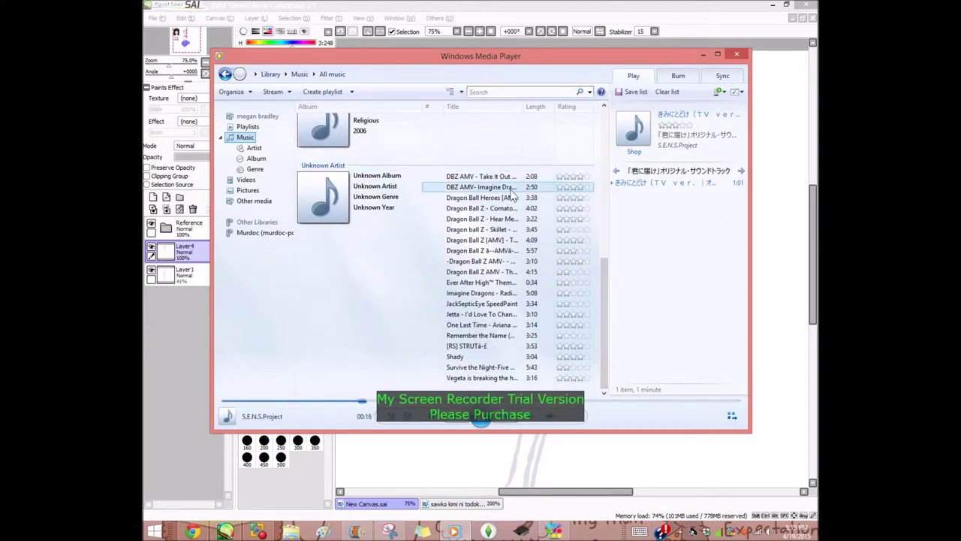
pyautogui.click(516, 177)
pyautogui.click(476, 357)
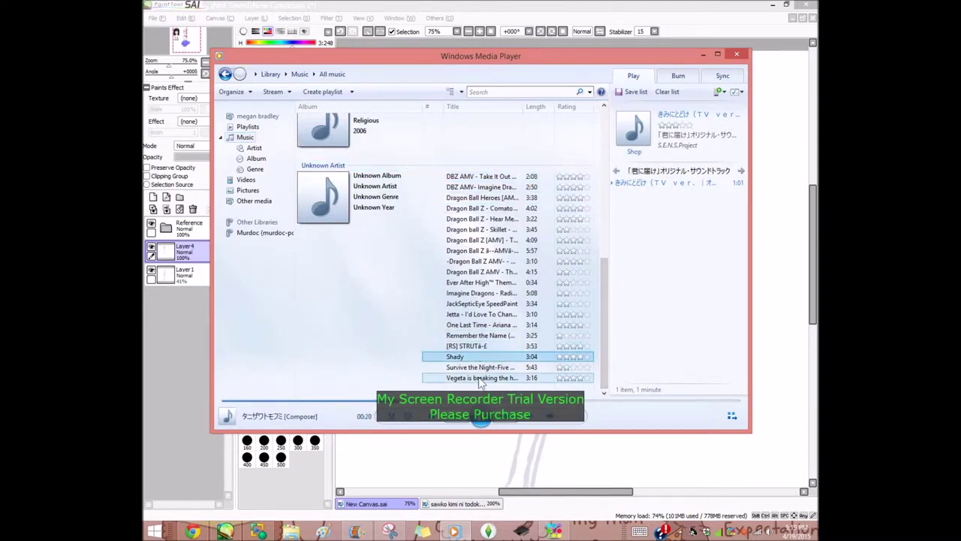
pyautogui.click(488, 314)
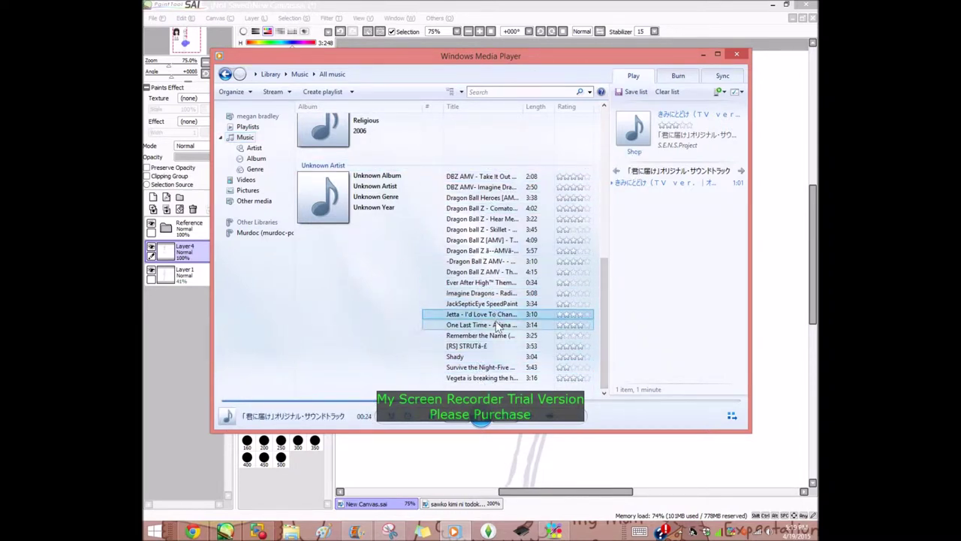
pyautogui.doubleClick(484, 313)
pyautogui.click(703, 54)
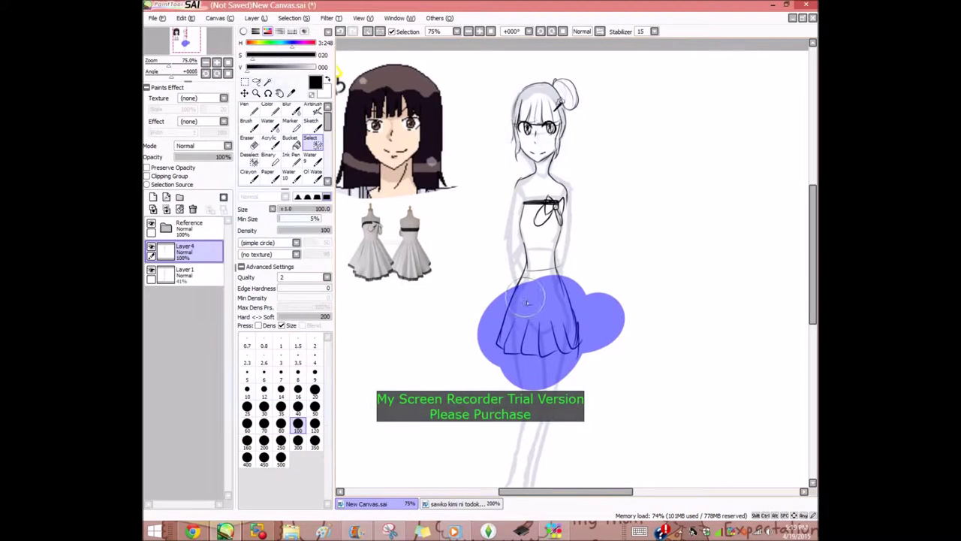
# Extend the selection over the skirt's upper part and briefly check the song in Windows Media Player
pyautogui.moveTo(516, 291)
pyautogui.mouseDown()
pyautogui.moveTo(559, 291)
pyautogui.moveTo(511, 290)
pyautogui.mouseUp()
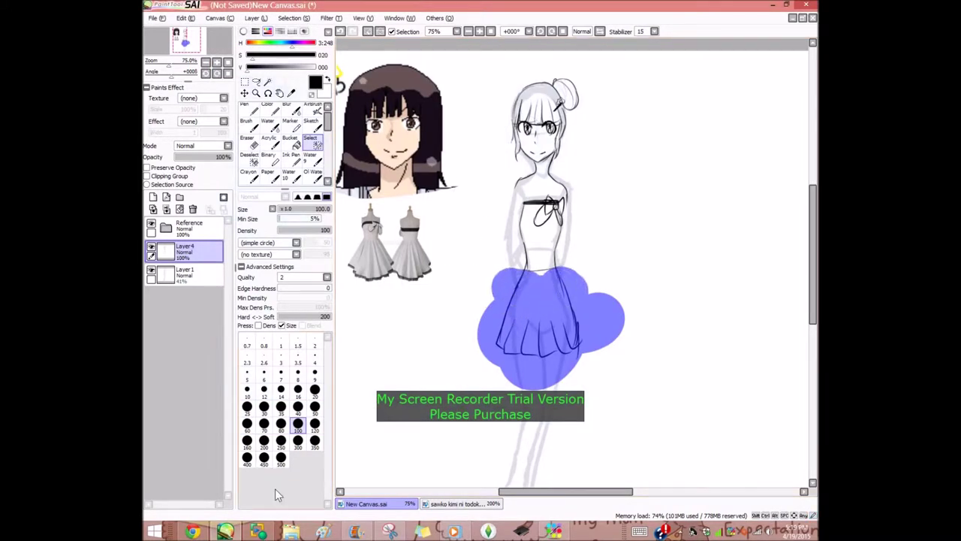
pyautogui.click(454, 532)
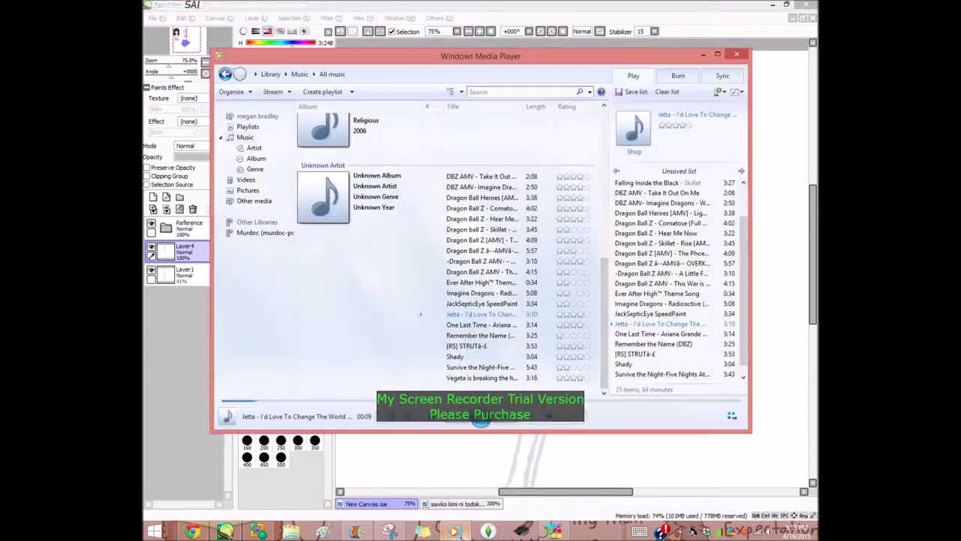
pyautogui.click(454, 532)
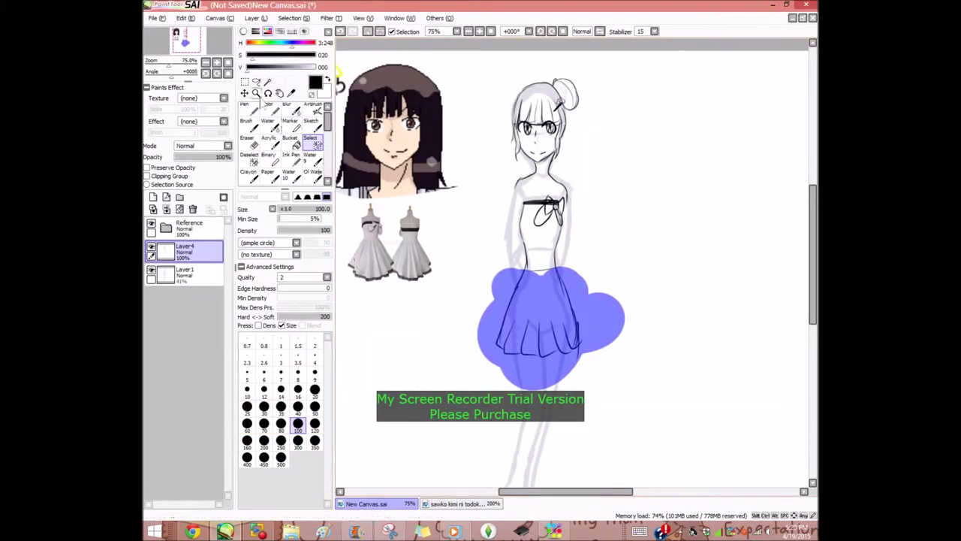
# Transform the selected skirt by its corners so that the hem flares wider and lower, and apply the change
pyautogui.click(245, 82)
pyautogui.click(242, 226)
pyautogui.click(242, 246)
pyautogui.moveTo(496, 362); pyautogui.dragTo(464, 373)
pyautogui.moveTo(582, 361); pyautogui.dragTo(616, 387)
pyautogui.moveTo(464, 374); pyautogui.dragTo(454, 381)
pyautogui.moveTo(614, 386); pyautogui.dragTo(622, 391)
pyautogui.moveTo(583, 266); pyautogui.dragTo(584, 256)
pyautogui.moveTo(496, 265); pyautogui.dragTo(500, 258)
pyautogui.press('Return')
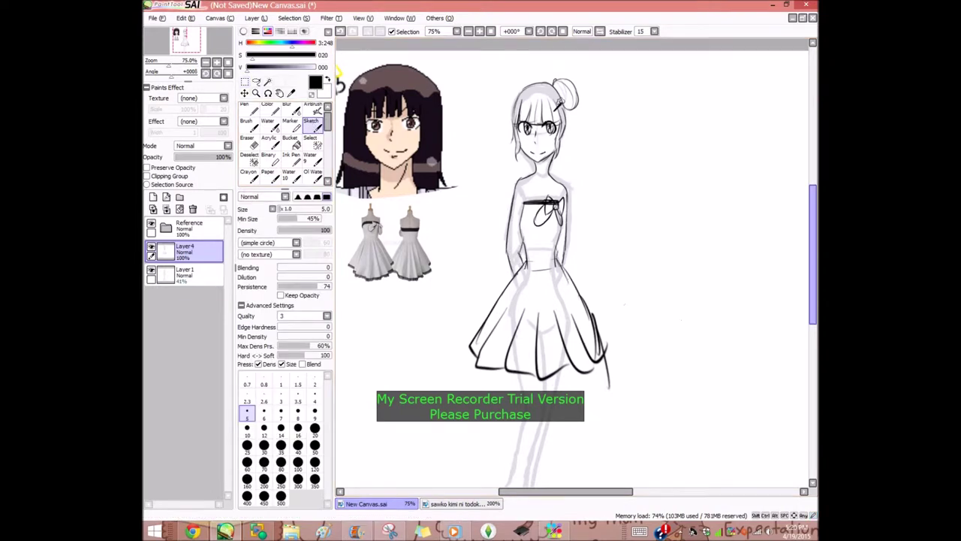
# Sketch the two legs from under the skirt hem down to the feet
pyautogui.scroll(-3, 682, 322)
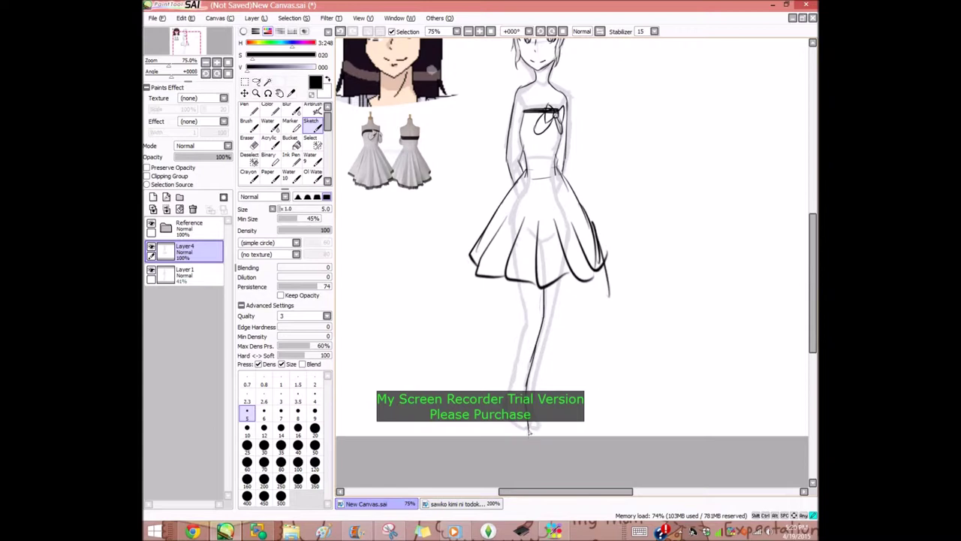
pyautogui.moveTo(559, 283); pyautogui.dragTo(534, 430)
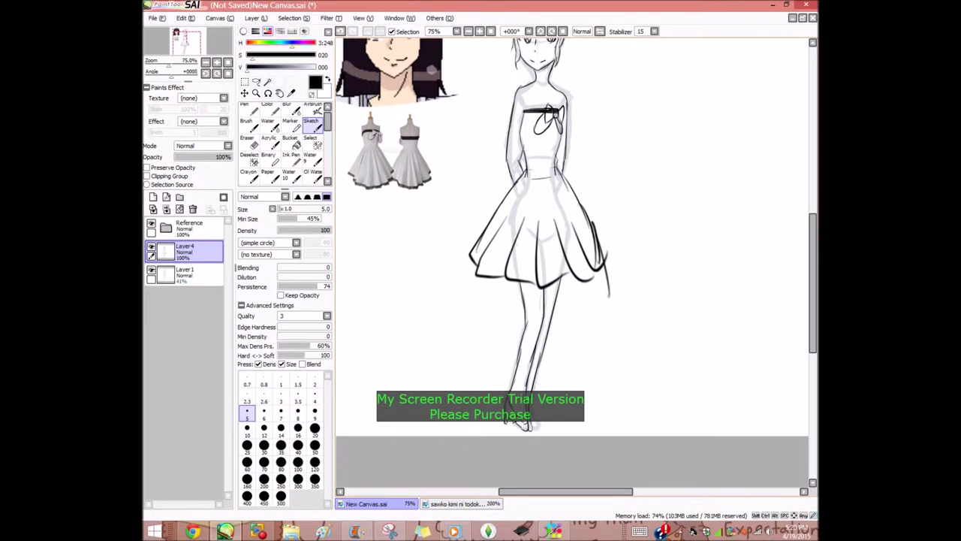
# Erase the rough foot lines and redraw the lower legs and feet with the Sketch brush
pyautogui.press('e')
pyautogui.click(312, 209)
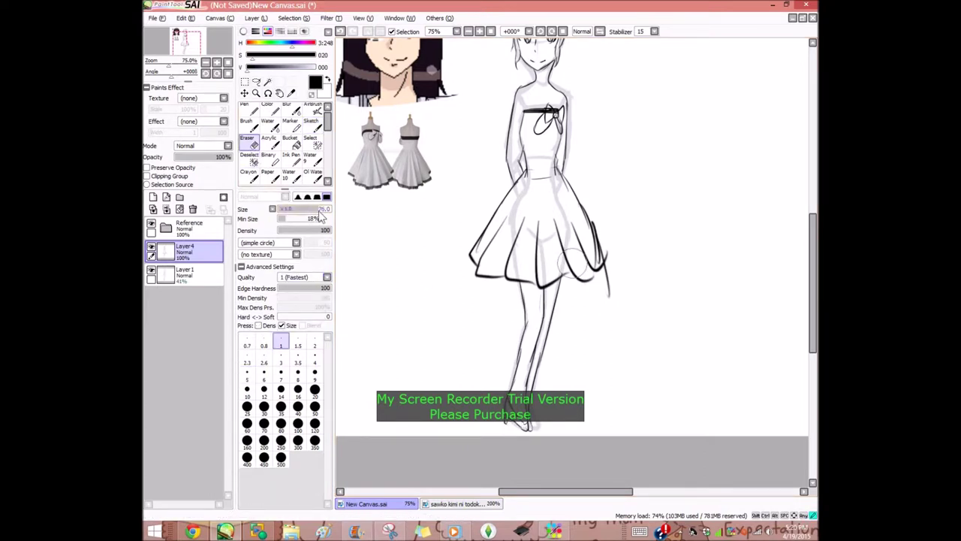
pyautogui.moveTo(518, 432); pyautogui.dragTo(537, 443)
pyautogui.click(256, 93)
pyautogui.moveTo(485, 363); pyautogui.dragTo(592, 459)
pyautogui.click(312, 126)
pyautogui.moveTo(471, 124)
pyautogui.mouseDown()
pyautogui.moveTo(449, 181)
pyautogui.moveTo(459, 312)
pyautogui.moveTo(505, 348)
pyautogui.mouseUp()
pyautogui.moveTo(489, 333)
pyautogui.mouseDown()
pyautogui.moveTo(550, 304)
pyautogui.moveTo(529, 158)
pyautogui.mouseUp()
pyautogui.moveTo(556, 193)
pyautogui.mouseDown()
pyautogui.moveTo(578, 338)
pyautogui.moveTo(542, 353)
pyautogui.mouseUp()
# Add hair strands hanging below the chin on both sides of the neck
pyautogui.click(468, 31)
pyautogui.click(470, 33)
pyautogui.click(490, 31)
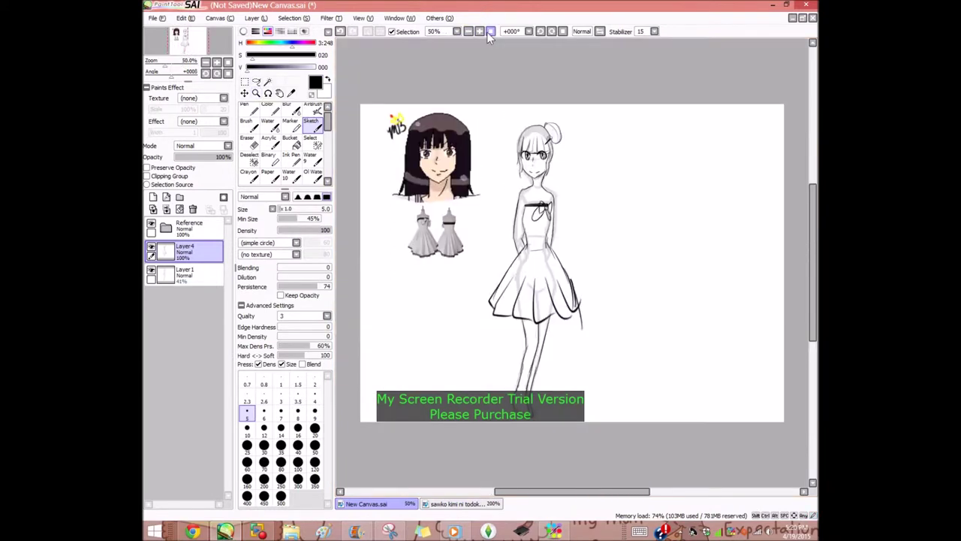
pyautogui.click(479, 32)
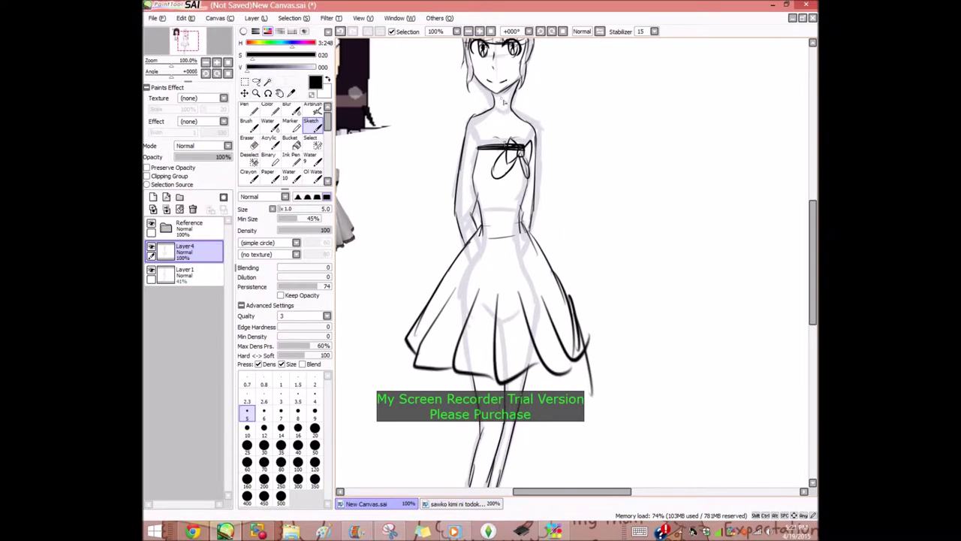
pyautogui.click(479, 32)
pyautogui.click(469, 33)
pyautogui.click(470, 33)
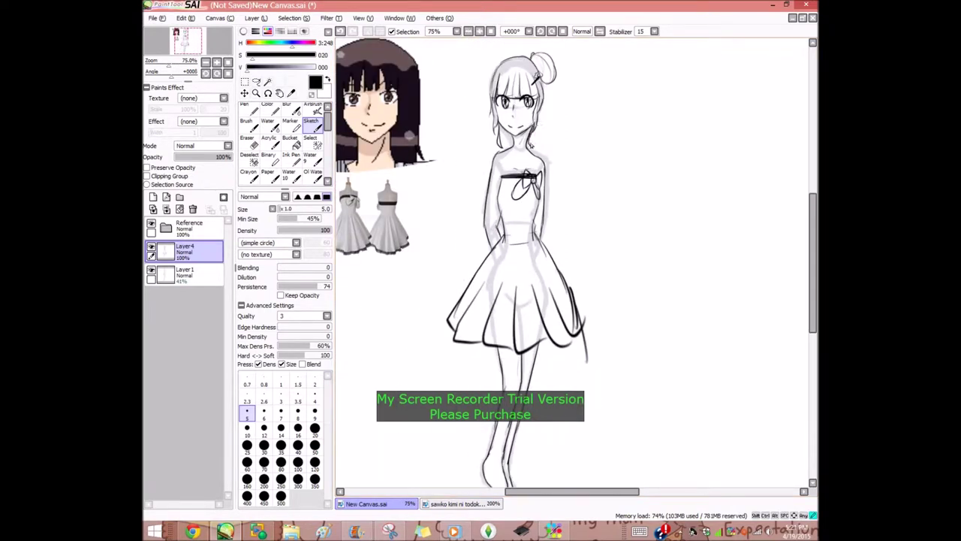
# Rework the feet with the Eraser and Sketch brush into pointed shoes with a high heel
pyautogui.scroll(-3, 503, 421)
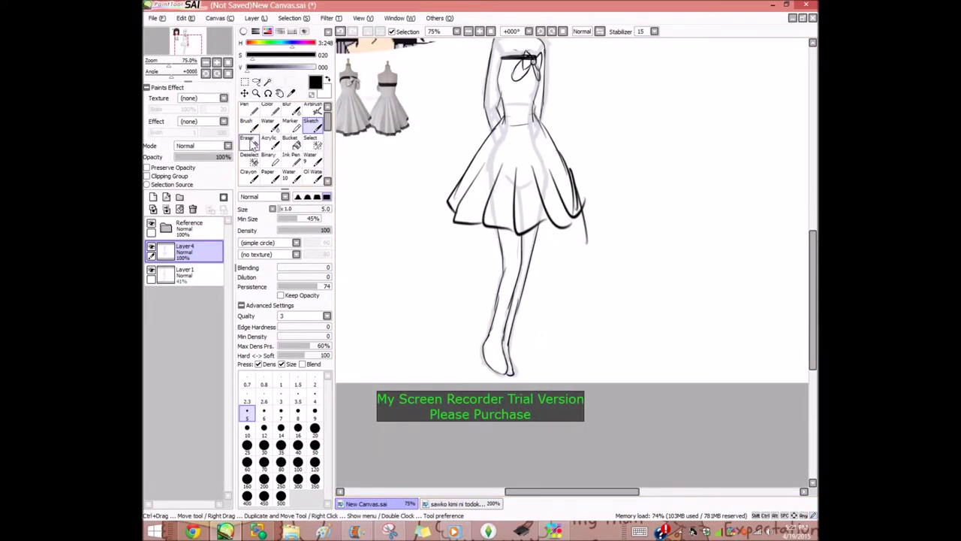
pyautogui.press('e')
pyautogui.click(256, 93)
pyautogui.moveTo(479, 276); pyautogui.dragTo(585, 453)
pyautogui.click(313, 127)
pyautogui.moveTo(470, 174)
pyautogui.mouseDown()
pyautogui.moveTo(443, 217)
pyautogui.moveTo(488, 286)
pyautogui.moveTo(516, 295)
pyautogui.mouseUp()
pyautogui.moveTo(500, 185); pyautogui.dragTo(526, 301)
pyautogui.moveTo(446, 210)
pyautogui.mouseDown()
pyautogui.moveTo(510, 283)
pyautogui.moveTo(491, 267)
pyautogui.mouseUp()
pyautogui.moveTo(462, 172); pyautogui.dragTo(496, 282)
pyautogui.moveTo(496, 283)
pyautogui.mouseDown()
pyautogui.moveTo(462, 193)
pyautogui.moveTo(485, 263)
pyautogui.moveTo(443, 231)
pyautogui.mouseUp()
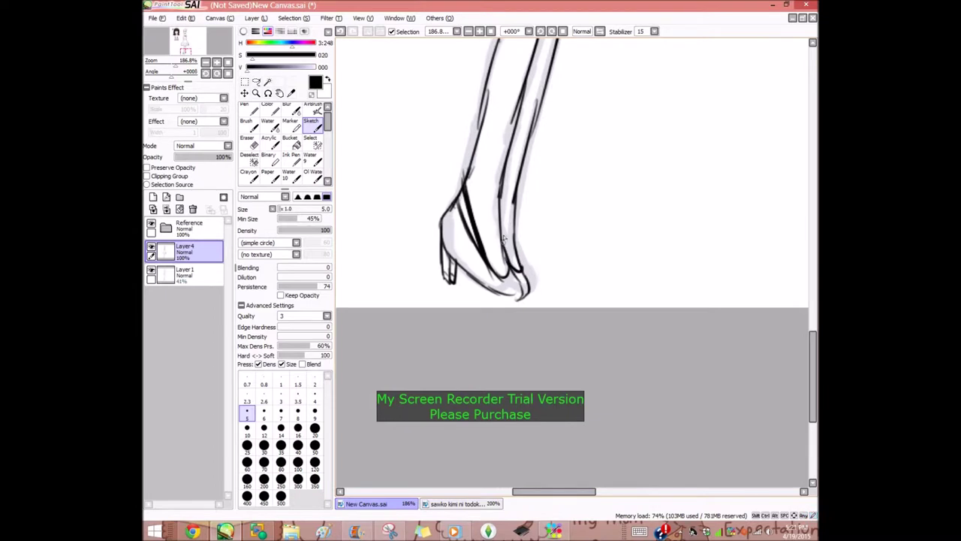
# Delete the body guide layer, Layer1
pyautogui.click(490, 31)
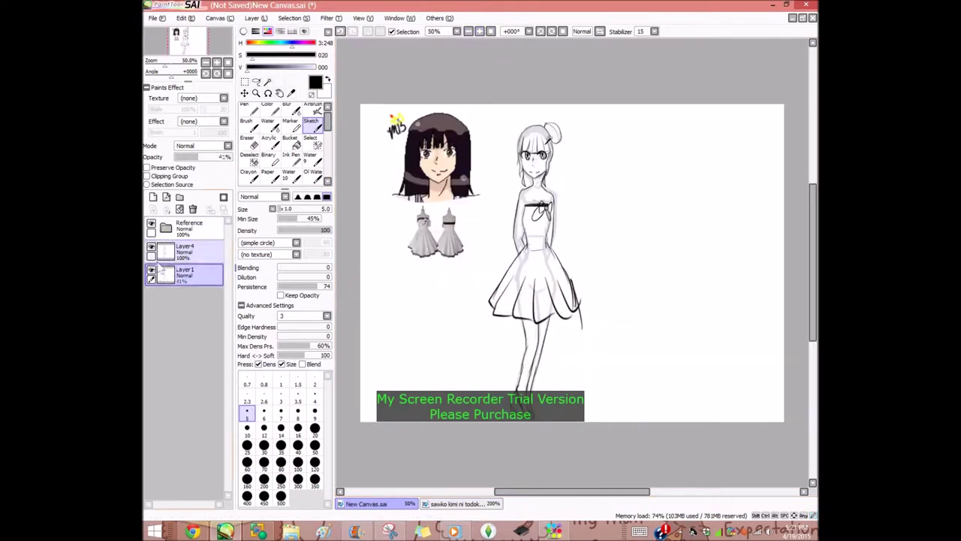
pyautogui.click(184, 274)
pyautogui.click(193, 209)
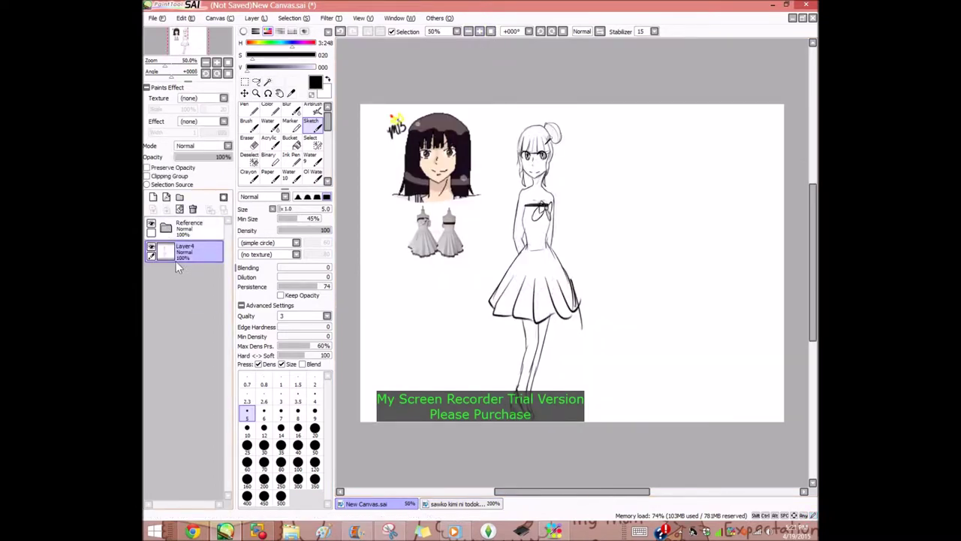
# Lower the opacity of Layer4 to 37% and add a new layer above it
pyautogui.moveTo(219, 157); pyautogui.dragTo(195, 157)
pyautogui.click(153, 196)
# Ink the fringe strands and head outline on the new layer using the Airbrush at size 5 with a harder edge
pyautogui.click(256, 93)
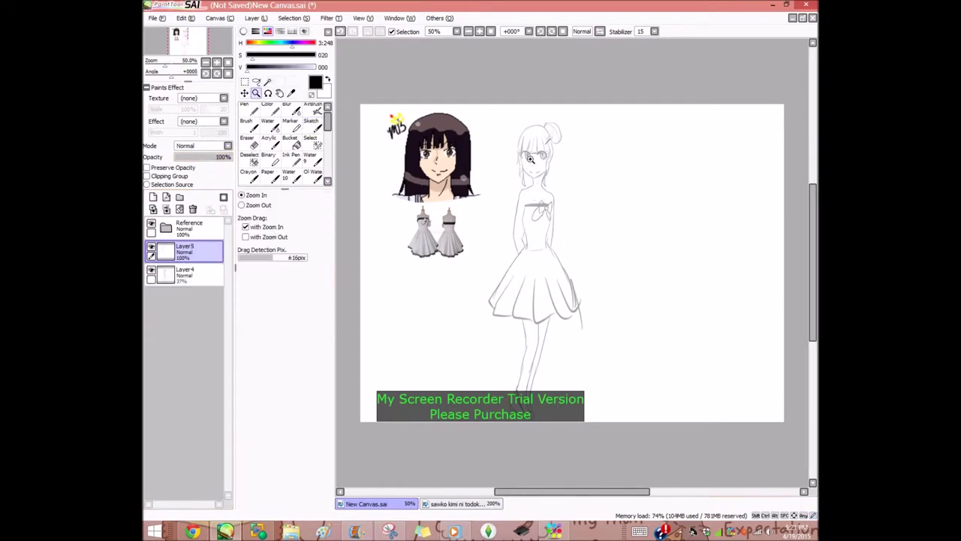
pyautogui.moveTo(529, 120); pyautogui.dragTo(573, 217)
pyautogui.click(314, 128)
pyautogui.click(313, 112)
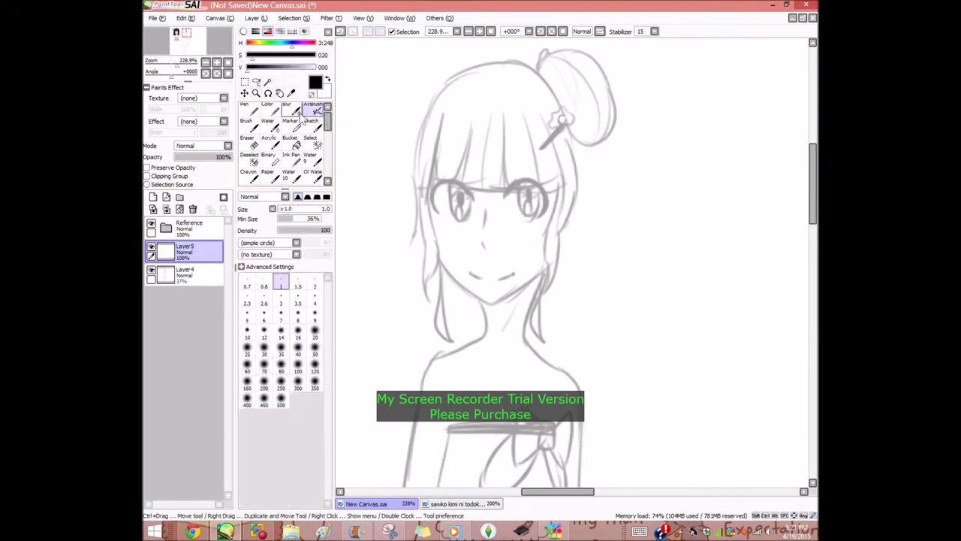
pyautogui.click(286, 210)
pyautogui.click(286, 209)
pyautogui.click(317, 197)
pyautogui.moveTo(525, 65)
pyautogui.mouseDown()
pyautogui.moveTo(455, 79)
pyautogui.moveTo(414, 167)
pyautogui.moveTo(436, 188)
pyautogui.moveTo(438, 153)
pyautogui.moveTo(467, 180)
pyautogui.moveTo(478, 109)
pyautogui.moveTo(490, 186)
pyautogui.mouseUp()
pyautogui.moveTo(495, 102)
pyautogui.mouseDown()
pyautogui.moveTo(510, 189)
pyautogui.moveTo(540, 186)
pyautogui.mouseUp()
pyautogui.moveTo(526, 109); pyautogui.dragTo(537, 188)
pyautogui.moveTo(538, 135); pyautogui.dragTo(556, 186)
pyautogui.moveTo(539, 94)
pyautogui.mouseDown()
pyautogui.moveTo(557, 275)
pyautogui.moveTo(570, 126)
pyautogui.moveTo(525, 66)
pyautogui.mouseUp()
# Ink the side hair, the jawline and the small nose strokes over the faded sketch
pyautogui.moveTo(419, 195)
pyautogui.mouseDown()
pyautogui.moveTo(450, 311)
pyautogui.moveTo(438, 248)
pyautogui.mouseUp()
pyautogui.scroll(1, 435, 195)
pyautogui.moveTo(476, 313); pyautogui.dragTo(532, 272)
pyautogui.moveTo(399, 252)
pyautogui.mouseDown()
pyautogui.moveTo(427, 299)
pyautogui.moveTo(473, 314)
pyautogui.mouseUp()
pyautogui.moveTo(459, 190); pyautogui.dragTo(455, 217)
pyautogui.moveTo(452, 237); pyautogui.dragTo(458, 245)
# Try inking both eyes with heavy lash lines, irises and pupils
pyautogui.moveTo(485, 175)
pyautogui.mouseDown()
pyautogui.moveTo(504, 156)
pyautogui.moveTo(537, 209)
pyautogui.moveTo(538, 189)
pyautogui.moveTo(517, 191)
pyautogui.mouseUp()
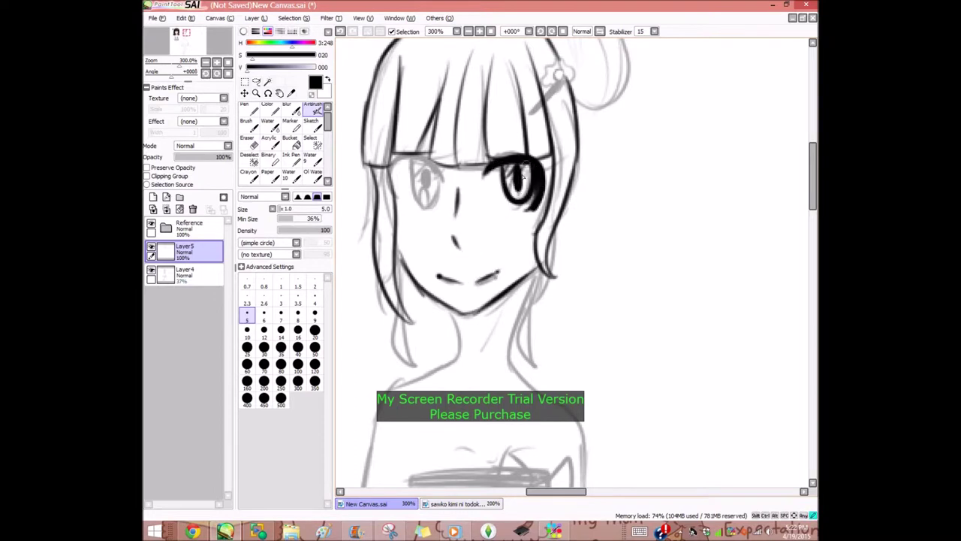
pyautogui.moveTo(390, 164)
pyautogui.mouseDown()
pyautogui.moveTo(443, 177)
pyautogui.moveTo(395, 188)
pyautogui.moveTo(398, 204)
pyautogui.moveTo(436, 180)
pyautogui.moveTo(427, 194)
pyautogui.moveTo(434, 205)
pyautogui.mouseUp()
pyautogui.moveTo(414, 161); pyautogui.dragTo(425, 183)
pyautogui.moveTo(434, 161); pyautogui.dragTo(442, 179)
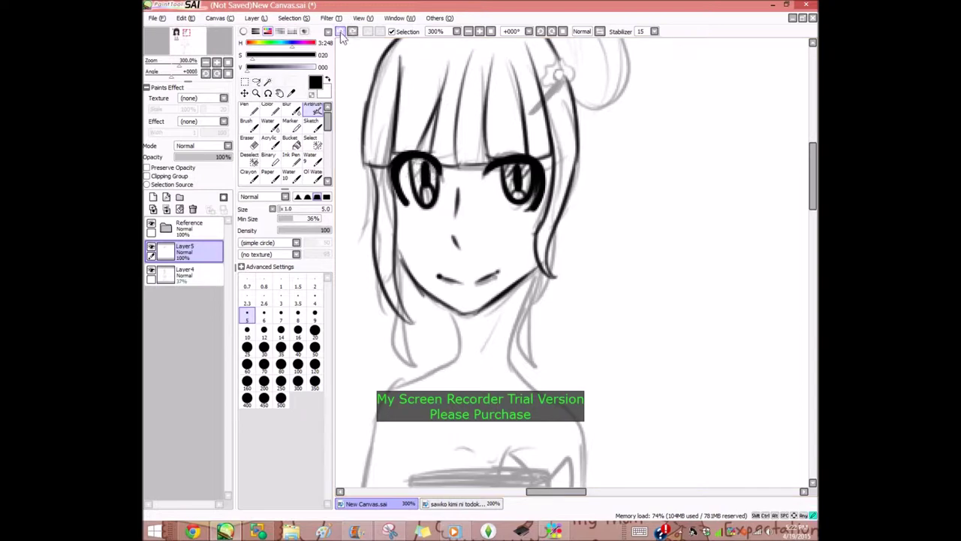
# Undo the inked strokes of both eyes
pyautogui.click(340, 32)
pyautogui.click(340, 31)
pyautogui.click(341, 31)
pyautogui.click(340, 32)
pyautogui.click(340, 31)
pyautogui.click(340, 31)
pyautogui.click(340, 32)
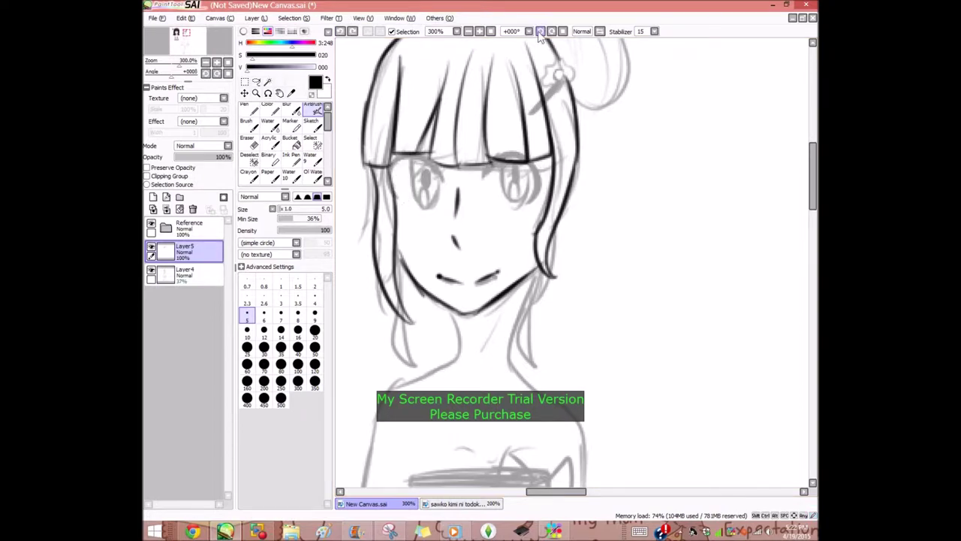
# Ink both eyes over the faded sketch, with heavy upper lash lines, dark pupils and shaded irises
pyautogui.click(541, 32)
pyautogui.moveTo(451, 291)
pyautogui.mouseDown()
pyautogui.moveTo(481, 242)
pyautogui.moveTo(495, 275)
pyautogui.moveTo(467, 222)
pyautogui.mouseUp()
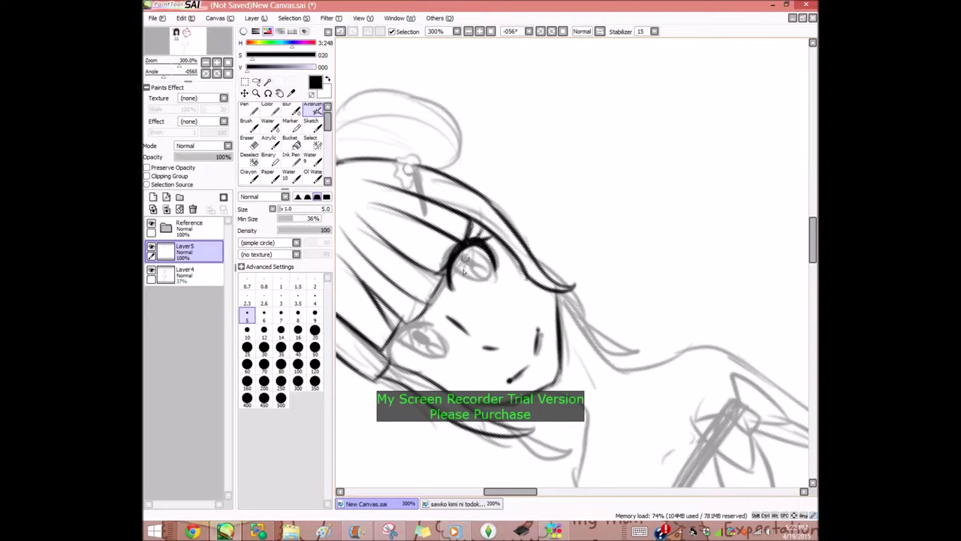
pyautogui.moveTo(473, 280); pyautogui.dragTo(467, 245)
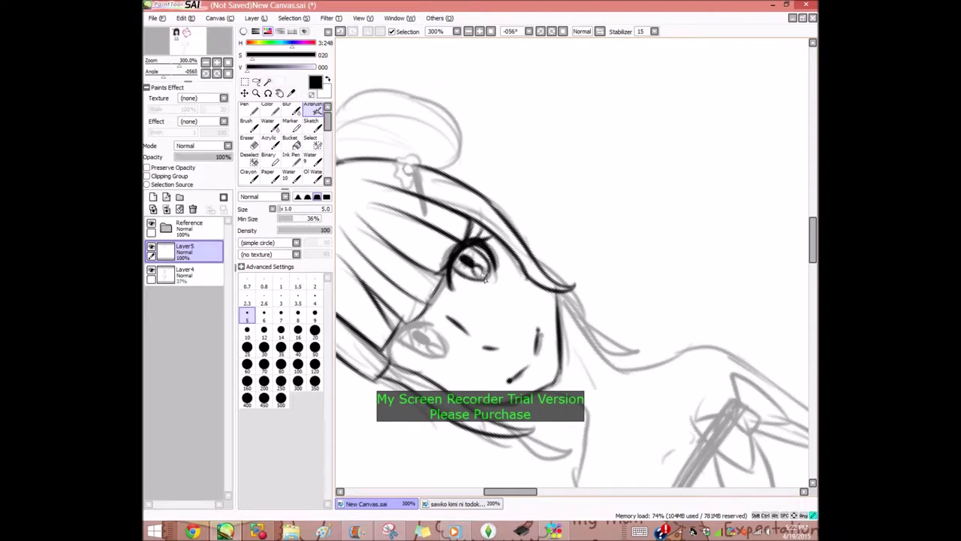
pyautogui.moveTo(425, 325); pyautogui.dragTo(403, 337)
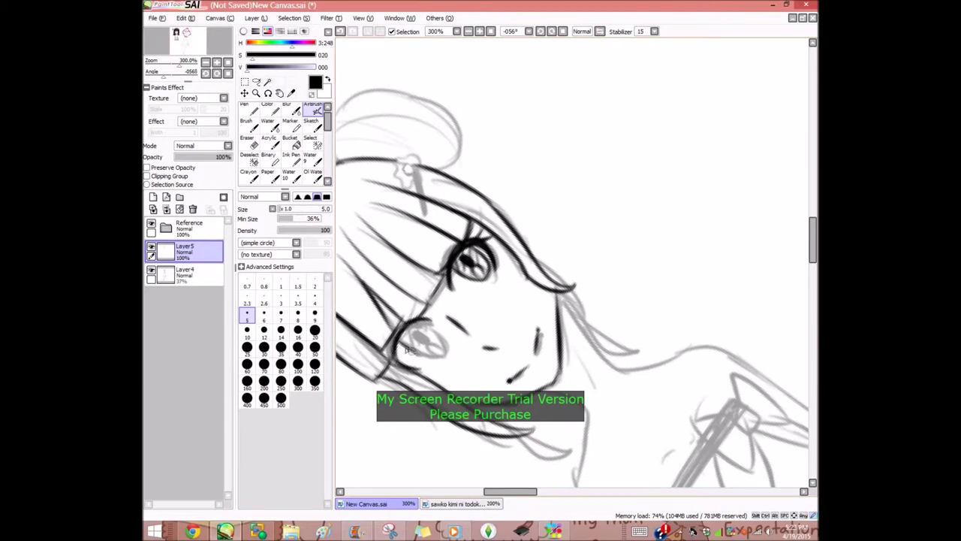
pyautogui.moveTo(447, 352)
pyautogui.mouseDown()
pyautogui.moveTo(419, 332)
pyautogui.moveTo(444, 355)
pyautogui.moveTo(422, 355)
pyautogui.moveTo(431, 349)
pyautogui.mouseUp()
pyautogui.click(563, 32)
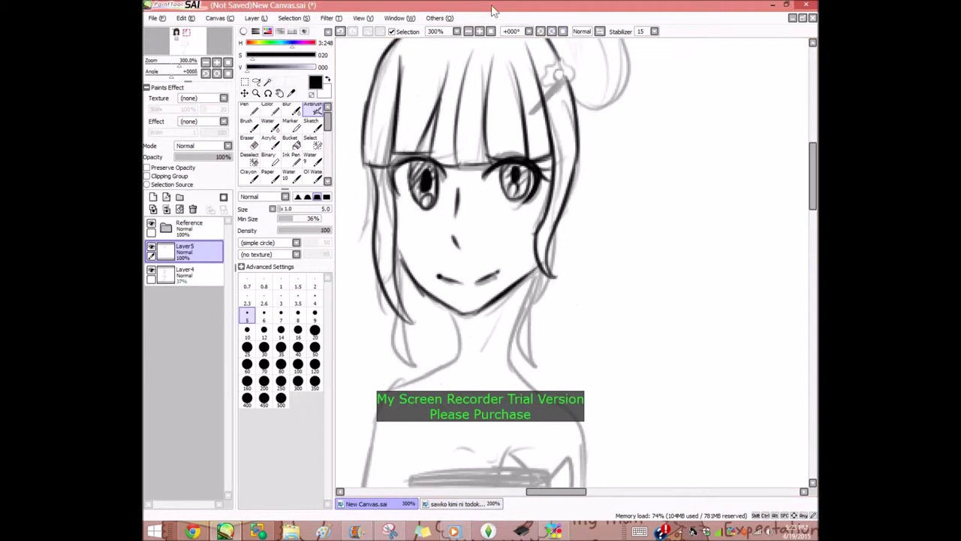
# Ink the hair bun with its inner strands and the flower hairpin with its small beads and dark bar
pyautogui.click(470, 31)
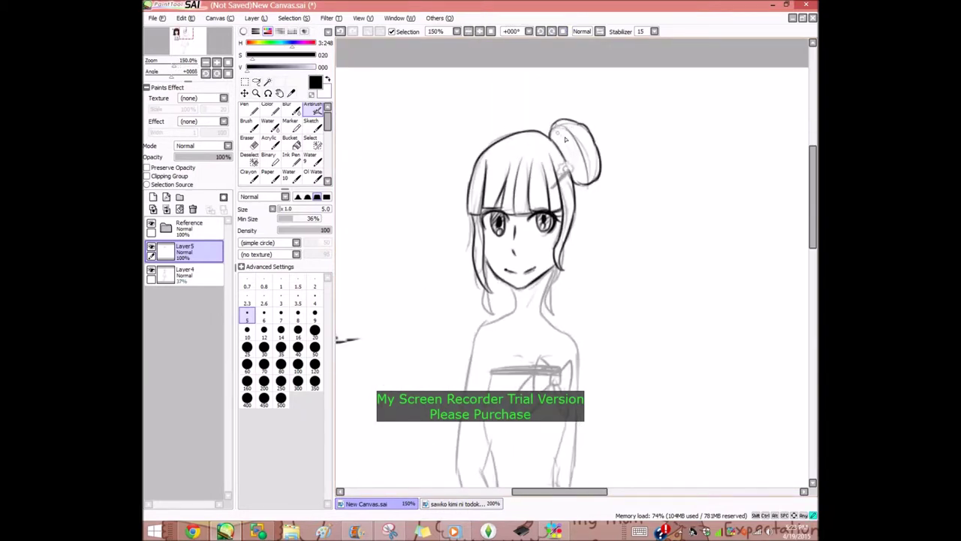
pyautogui.click(480, 32)
pyautogui.click(480, 31)
pyautogui.click(480, 31)
pyautogui.click(469, 31)
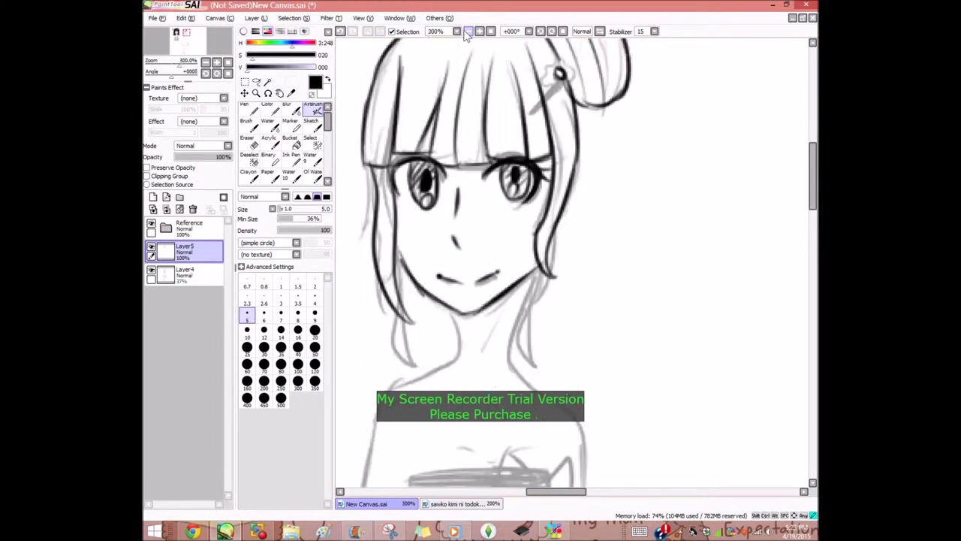
pyautogui.click(470, 32)
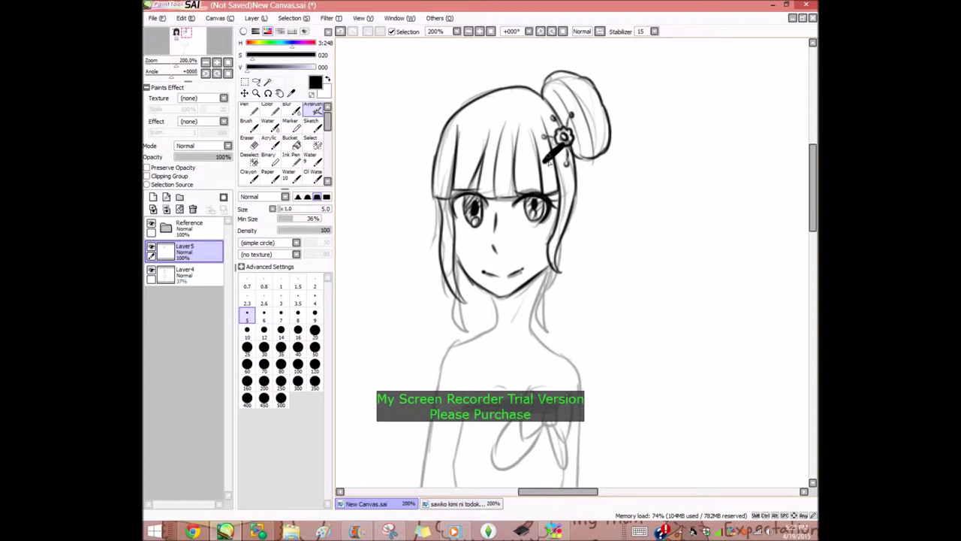
# Ink the neck lines and the bow on the dress's chest, including its knot, loops and tails
pyautogui.moveTo(497, 293); pyautogui.dragTo(493, 327)
pyautogui.moveTo(535, 286); pyautogui.dragTo(530, 330)
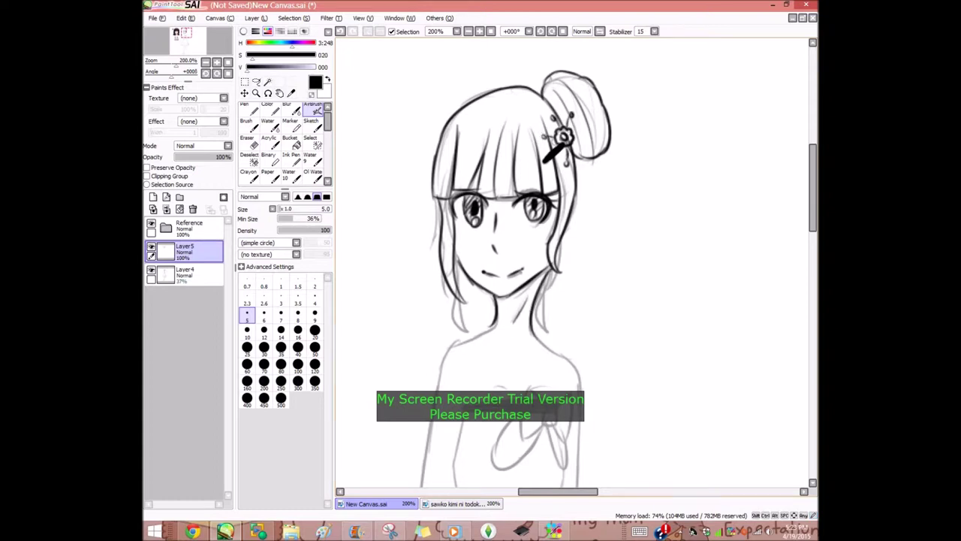
pyautogui.scroll(-5, 537, 153)
pyautogui.moveTo(553, 186); pyautogui.dragTo(556, 209)
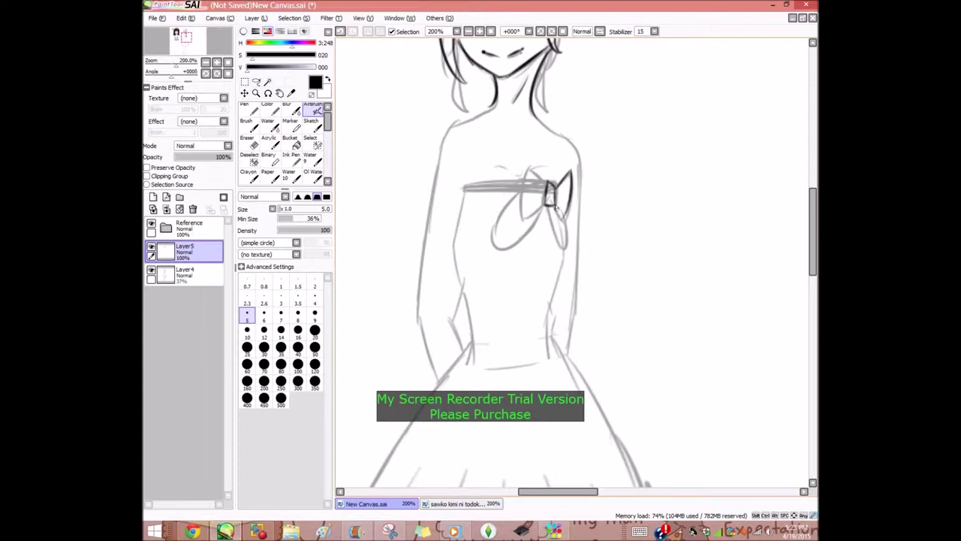
pyautogui.moveTo(528, 163)
pyautogui.mouseDown()
pyautogui.moveTo(532, 237)
pyautogui.moveTo(546, 206)
pyautogui.moveTo(563, 219)
pyautogui.mouseUp()
# Fill the band along the dress's top edge with solid black up to the bow
pyautogui.click(540, 33)
pyautogui.click(539, 33)
pyautogui.click(539, 33)
pyautogui.click(540, 33)
pyautogui.click(540, 33)
pyautogui.click(540, 33)
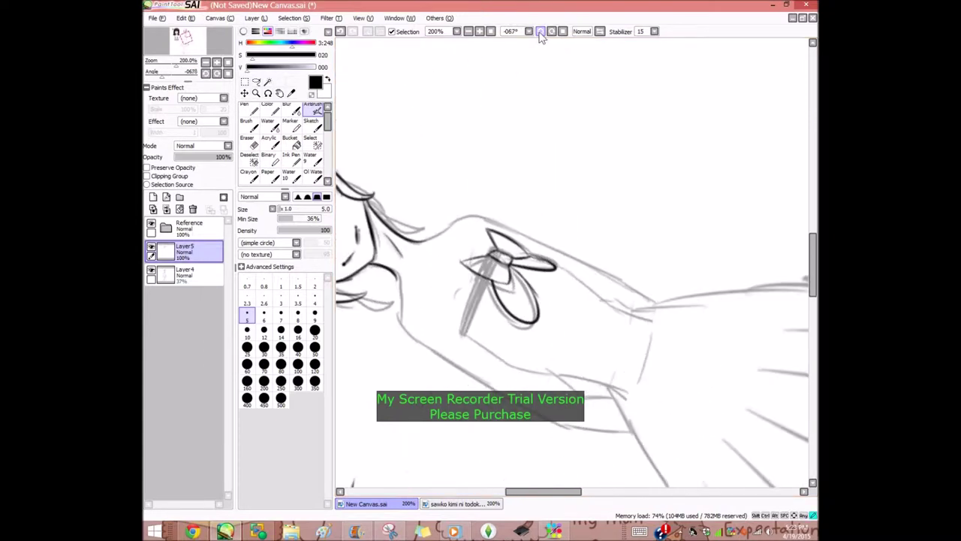
pyautogui.moveTo(489, 256)
pyautogui.mouseDown()
pyautogui.moveTo(456, 328)
pyautogui.moveTo(489, 280)
pyautogui.moveTo(468, 324)
pyautogui.moveTo(481, 282)
pyautogui.moveTo(473, 307)
pyautogui.mouseUp()
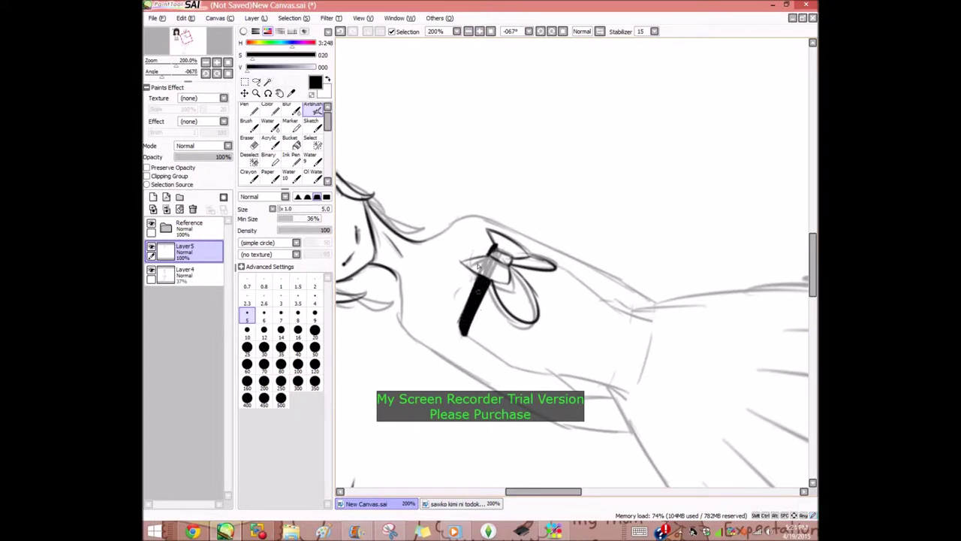
pyautogui.click(562, 31)
# Ink both side contours of the bodice and the curved waistline of the dress
pyautogui.moveTo(458, 219); pyautogui.dragTo(472, 368)
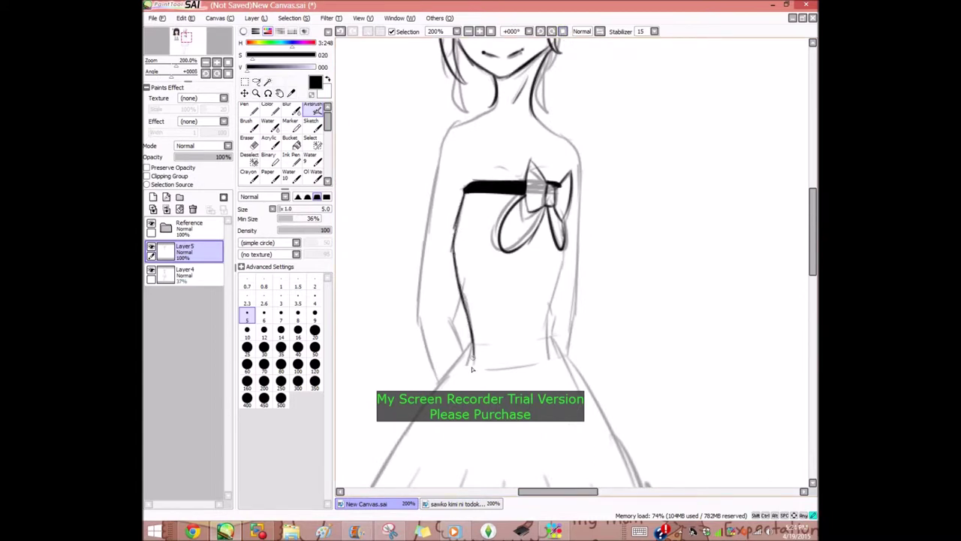
pyautogui.moveTo(558, 284); pyautogui.dragTo(546, 357)
pyautogui.moveTo(471, 365); pyautogui.dragTo(515, 365)
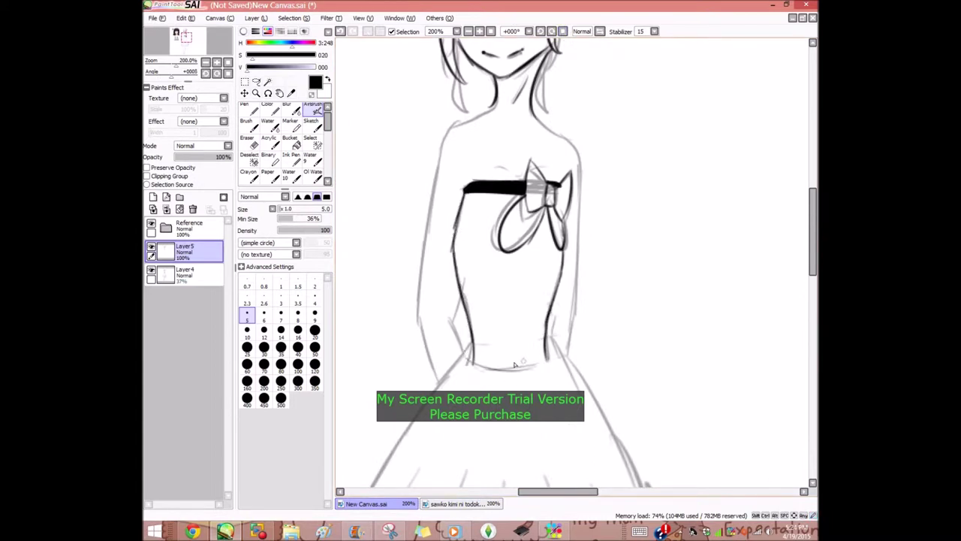
# Ink the flared skirt with its two outer edges, vertical fold lines and wavy hem
pyautogui.click(489, 33)
pyautogui.moveTo(812, 225); pyautogui.dragTo(811, 243)
pyautogui.click(480, 32)
pyautogui.click(479, 32)
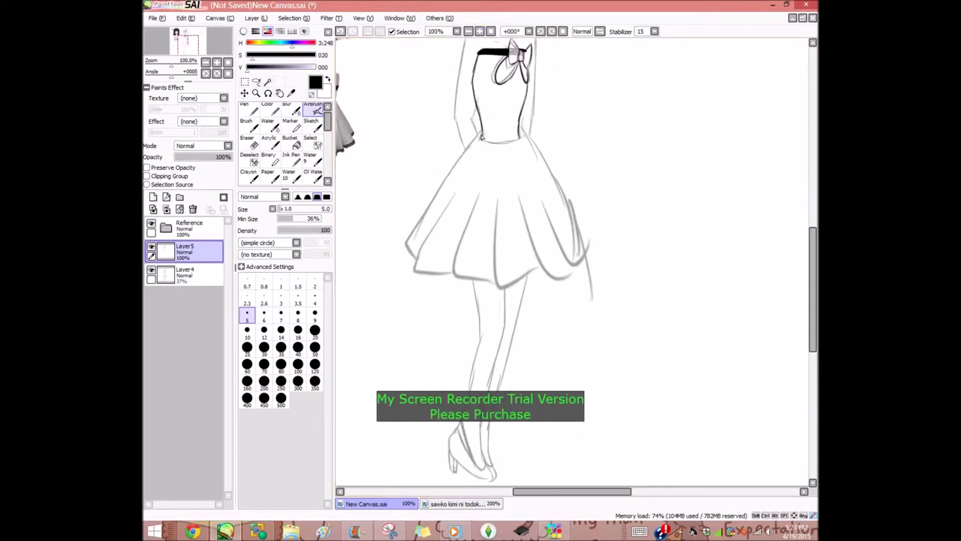
pyautogui.moveTo(462, 173)
pyautogui.mouseDown()
pyautogui.moveTo(430, 256)
pyautogui.moveTo(474, 271)
pyautogui.moveTo(480, 177)
pyautogui.mouseUp()
pyautogui.moveTo(514, 278); pyautogui.dragTo(511, 186)
pyautogui.moveTo(520, 137)
pyautogui.mouseDown()
pyautogui.moveTo(546, 180)
pyautogui.moveTo(561, 273)
pyautogui.moveTo(535, 278)
pyautogui.mouseUp()
pyautogui.moveTo(525, 170); pyautogui.dragTo(533, 267)
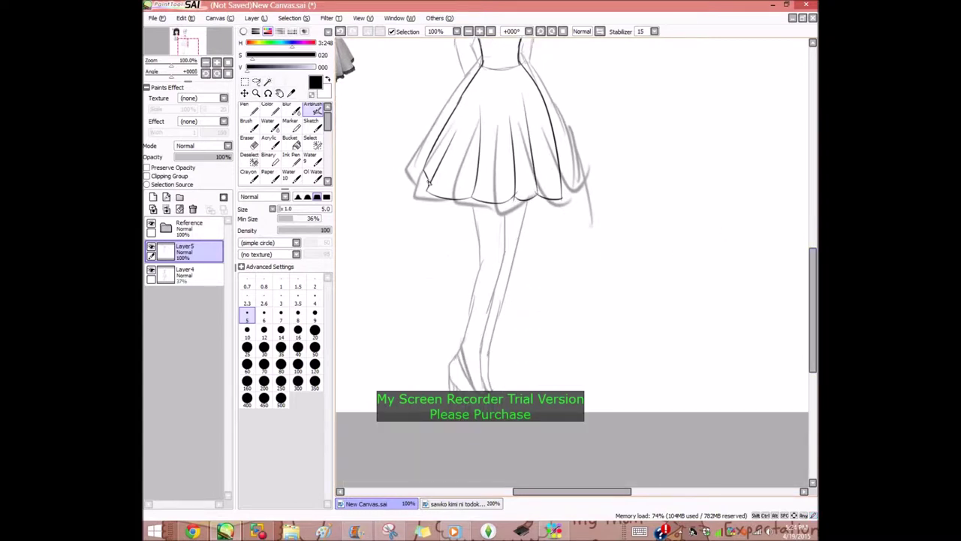
# Ink the front high-heeled shoe with its outline, foot opening and block heel, using the Airbrush
pyautogui.click(257, 95)
pyautogui.moveTo(452, 326); pyautogui.dragTo(528, 438)
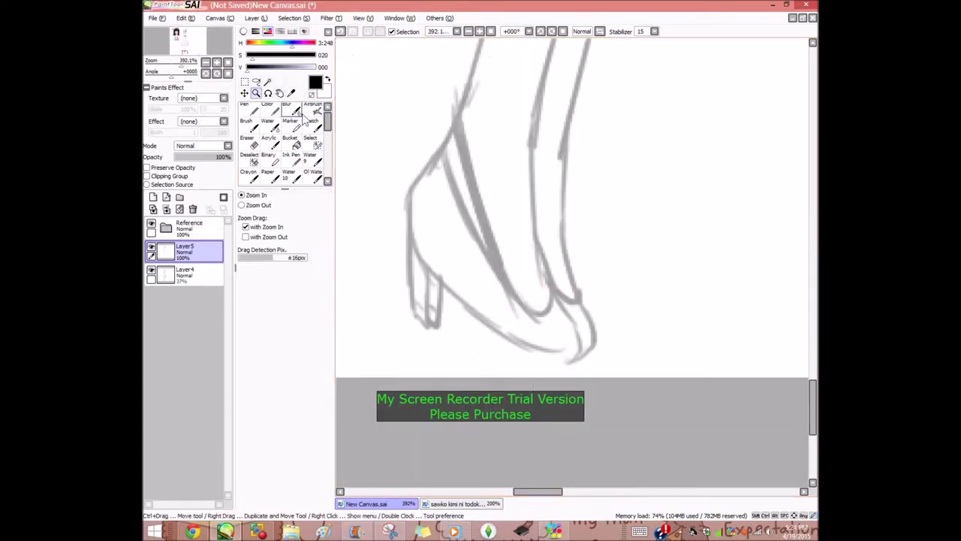
pyautogui.click(313, 110)
pyautogui.moveTo(458, 189)
pyautogui.mouseDown()
pyautogui.moveTo(422, 175)
pyautogui.moveTo(407, 211)
pyautogui.moveTo(500, 331)
pyautogui.moveTo(553, 352)
pyautogui.mouseUp()
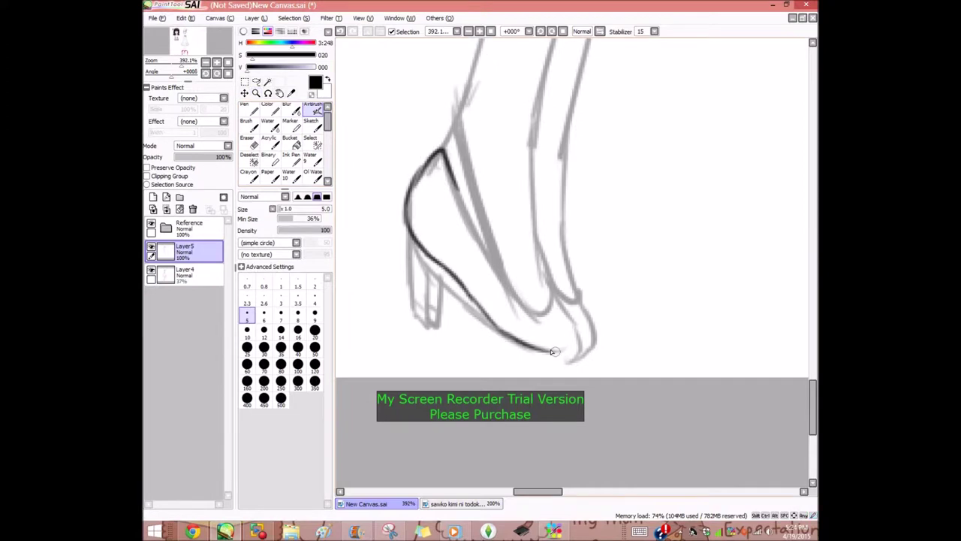
pyautogui.moveTo(517, 295)
pyautogui.mouseDown()
pyautogui.moveTo(483, 239)
pyautogui.moveTo(443, 142)
pyautogui.mouseUp()
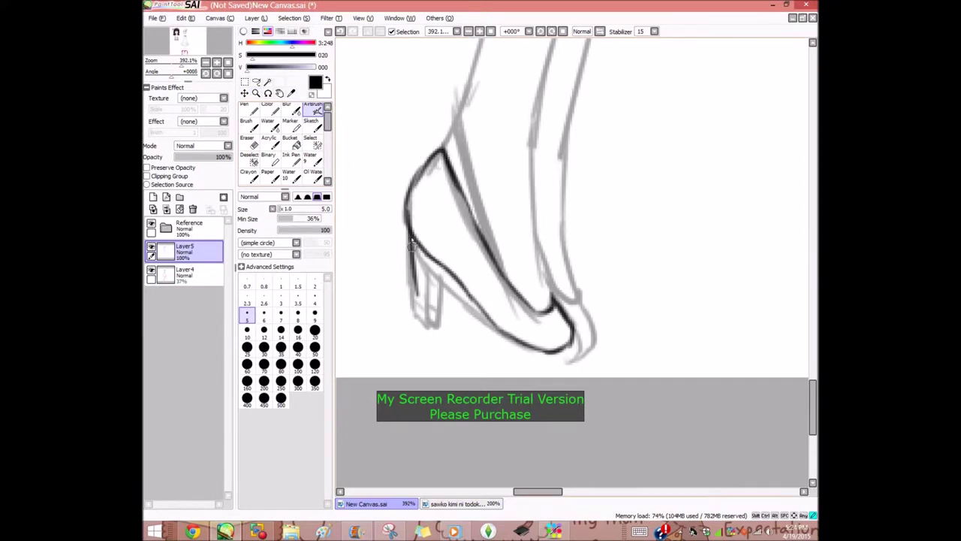
pyautogui.moveTo(411, 247); pyautogui.dragTo(437, 262)
pyautogui.moveTo(444, 302); pyautogui.dragTo(447, 263)
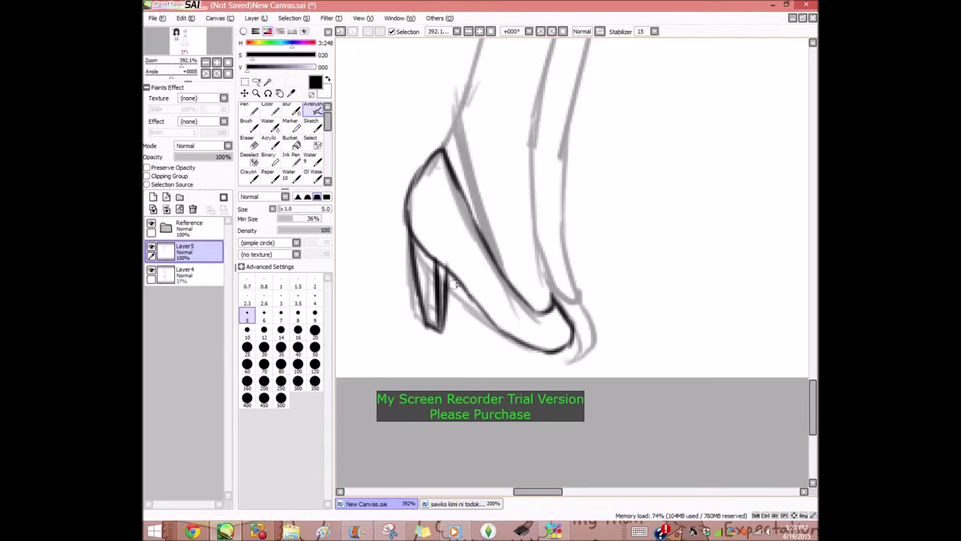
pyautogui.moveTo(496, 276); pyautogui.dragTo(453, 121)
pyautogui.click(471, 33)
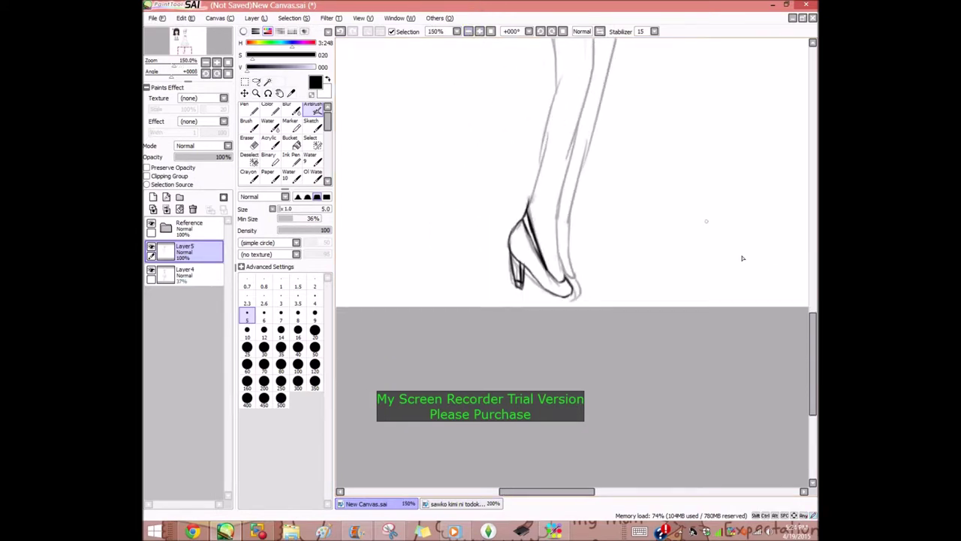
# Ink the outlines of both legs below the skirt, and the shoulders and arms
pyautogui.moveTo(814, 323); pyautogui.dragTo(814, 299)
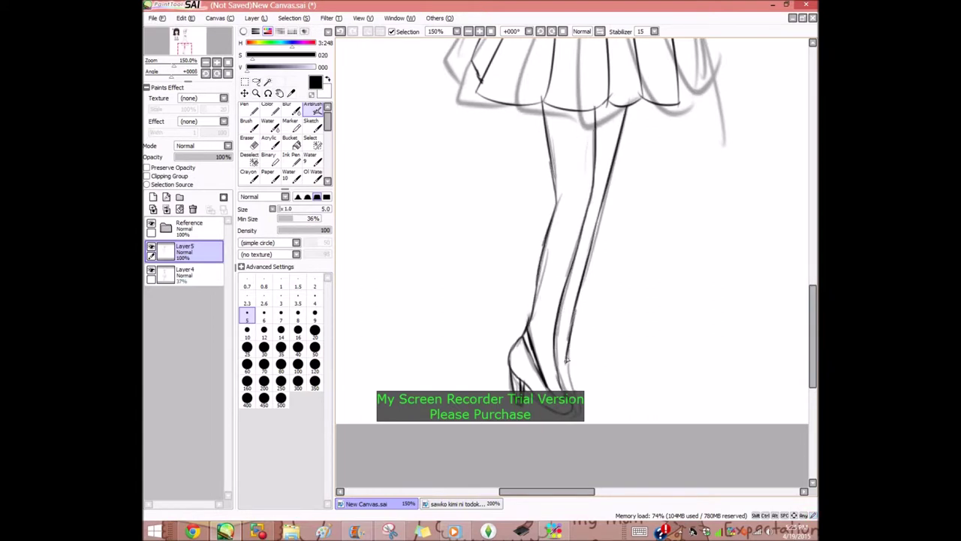
pyautogui.moveTo(800, 315); pyautogui.dragTo(807, 191)
pyautogui.click(489, 31)
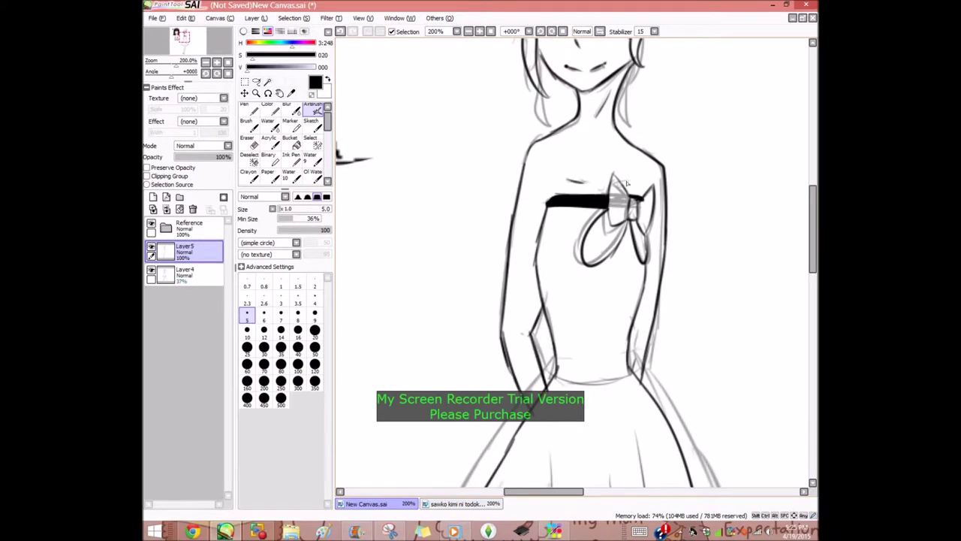
# Delete the faded sketch layer and add a new layer above the line art
pyautogui.click(490, 32)
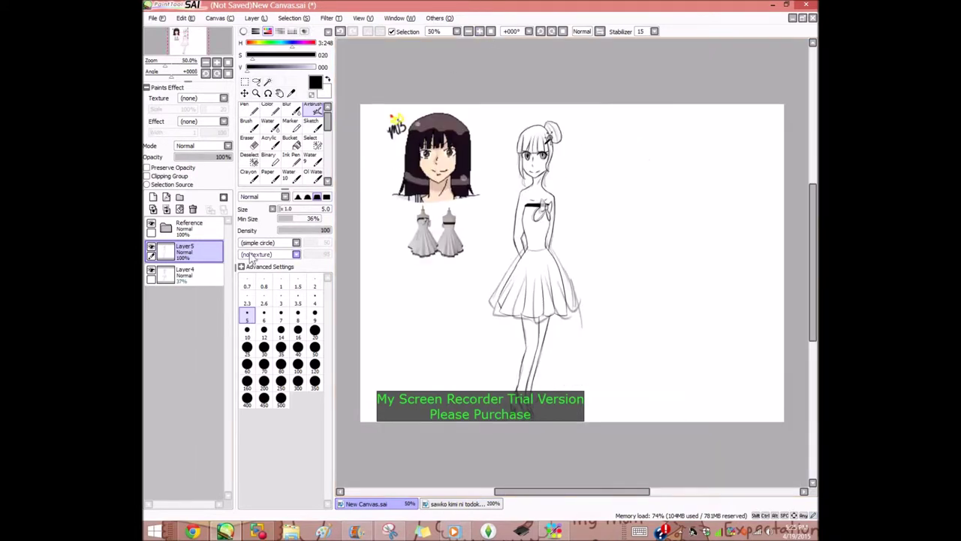
pyautogui.click(188, 274)
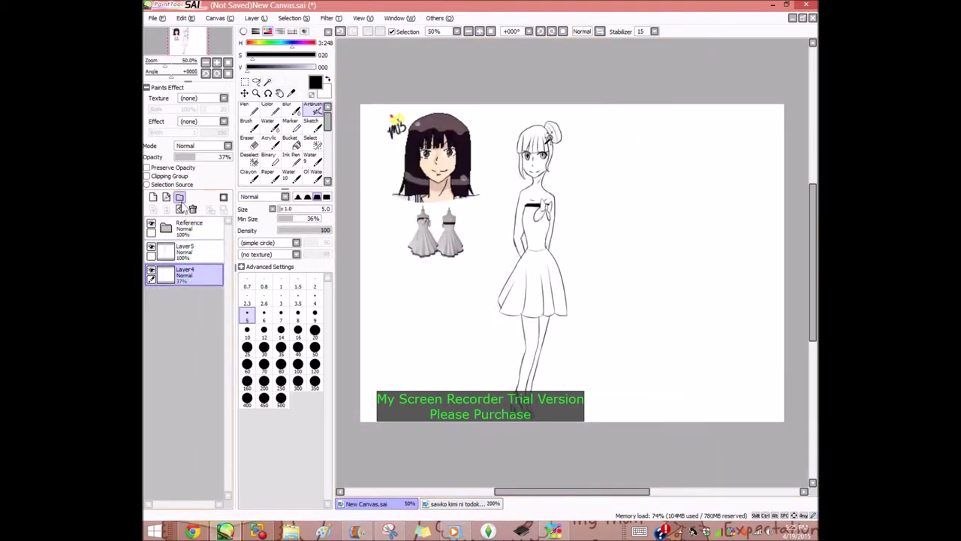
pyautogui.click(192, 209)
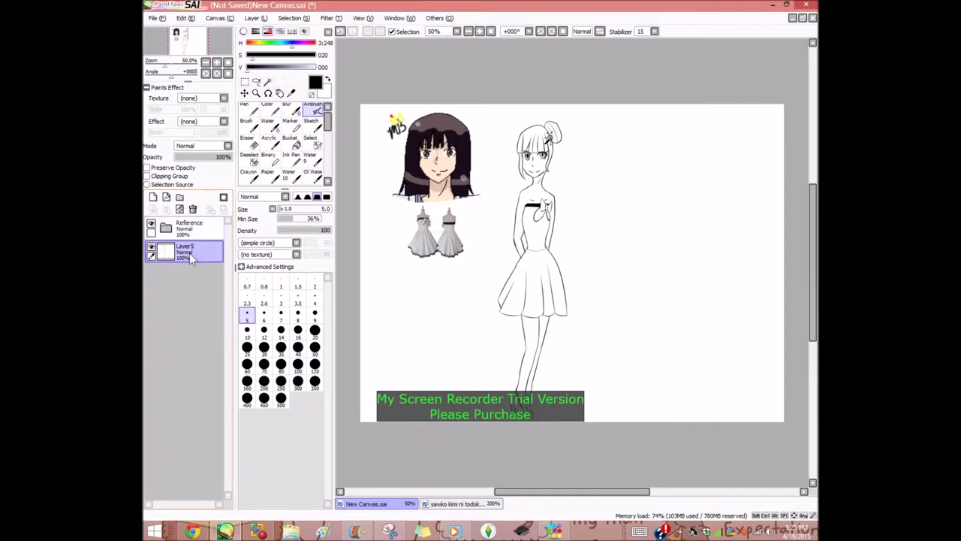
pyautogui.click(154, 198)
# Erase the inked eye on the hairpin side of the face from the line art layer
pyautogui.click(256, 93)
pyautogui.moveTo(493, 118); pyautogui.dragTo(586, 201)
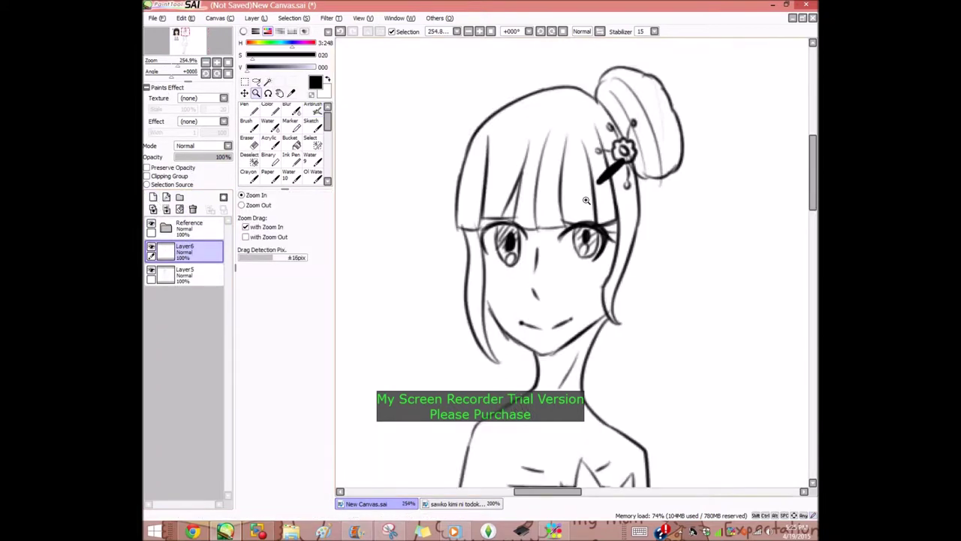
pyautogui.moveTo(474, 193); pyautogui.dragTo(673, 341)
pyautogui.click(250, 143)
pyautogui.click(197, 275)
pyautogui.moveTo(589, 227)
pyautogui.mouseDown()
pyautogui.moveTo(567, 205)
pyautogui.moveTo(621, 212)
pyautogui.moveTo(630, 236)
pyautogui.moveTo(658, 200)
pyautogui.moveTo(636, 181)
pyautogui.moveTo(493, 203)
pyautogui.mouseUp()
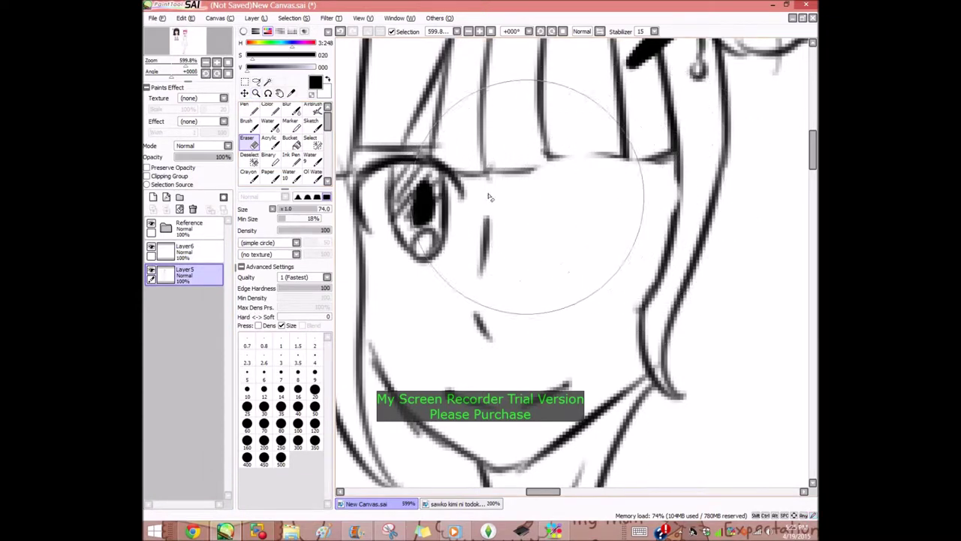
# Redraw the erased fringe edge and the adjoining side hair line with the Airbrush
pyautogui.click(310, 126)
pyautogui.click(271, 123)
pyautogui.click(293, 110)
pyautogui.click(313, 110)
pyautogui.moveTo(549, 155)
pyautogui.mouseDown()
pyautogui.moveTo(626, 157)
pyautogui.moveTo(529, 168)
pyautogui.mouseUp()
pyautogui.moveTo(669, 157); pyautogui.dragTo(675, 156)
pyautogui.moveTo(679, 169); pyautogui.dragTo(665, 255)
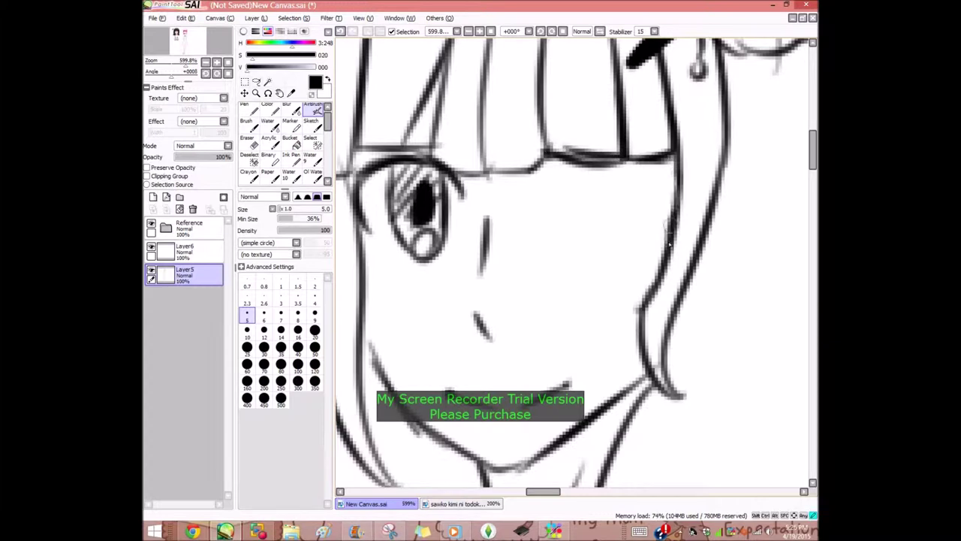
# Select the remaining eye with the Select brush and paste a copy of it onto a new layer
pyautogui.click(311, 144)
pyautogui.click(291, 209)
pyautogui.moveTo(391, 252)
pyautogui.mouseDown()
pyautogui.moveTo(455, 217)
pyautogui.moveTo(450, 180)
pyautogui.moveTo(375, 191)
pyautogui.moveTo(564, 222)
pyautogui.mouseUp()
pyautogui.click(186, 18)
pyautogui.click(199, 66)
pyautogui.click(186, 18)
pyautogui.click(202, 76)
# Flip the copied eye horizontally and fit it under the fringe in place of the erased eye
pyautogui.click(245, 93)
pyautogui.hotkey('ctrl', 't')
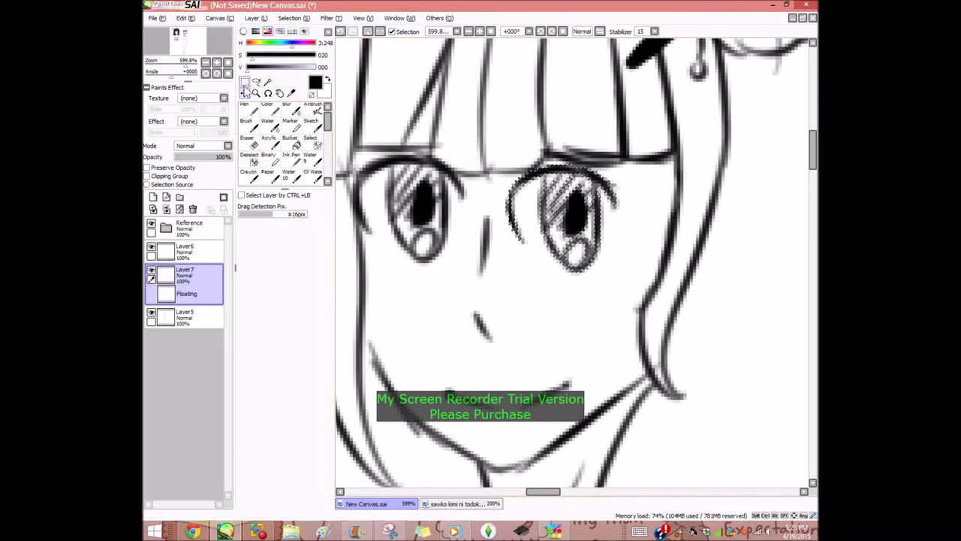
pyautogui.click(285, 307)
pyautogui.click(244, 226)
pyautogui.moveTo(607, 239); pyautogui.dragTo(630, 229)
pyautogui.moveTo(685, 260); pyautogui.dragTo(686, 251)
pyautogui.click(261, 271)
# Select the copied eye's iris with the Select brush and try flipping it horizontally
pyautogui.click(313, 143)
pyautogui.moveTo(601, 275)
pyautogui.mouseDown()
pyautogui.moveTo(586, 187)
pyautogui.moveTo(580, 203)
pyautogui.moveTo(552, 189)
pyautogui.mouseUp()
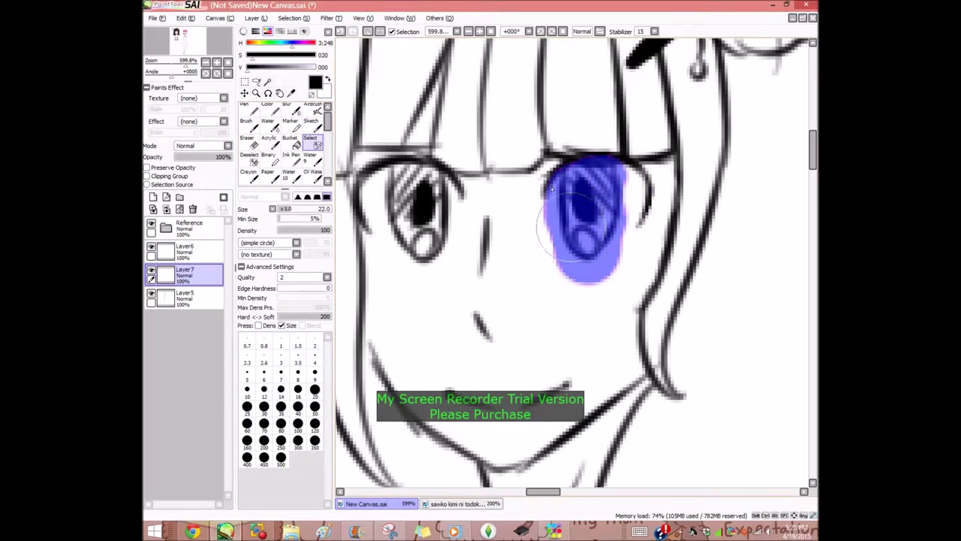
pyautogui.hotkey('ctrl', 't')
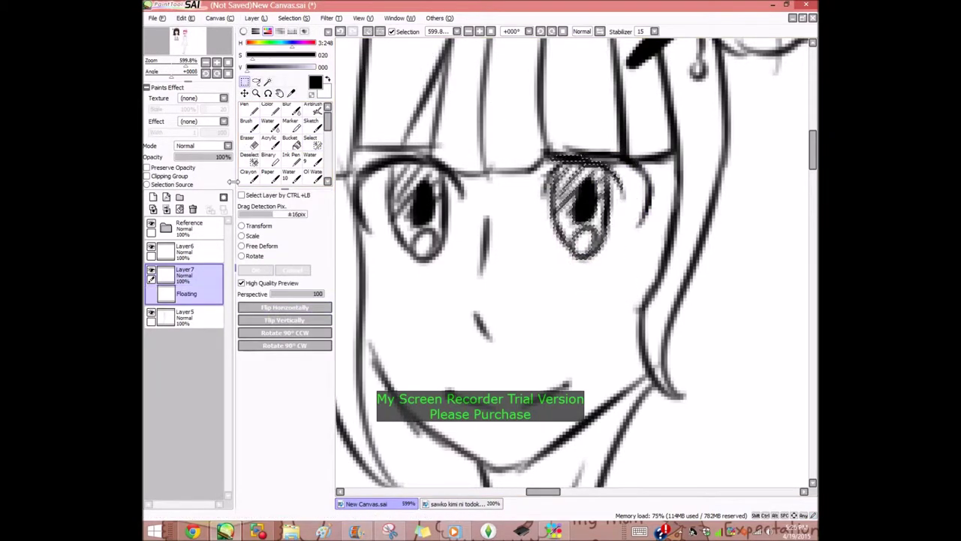
pyautogui.click(341, 32)
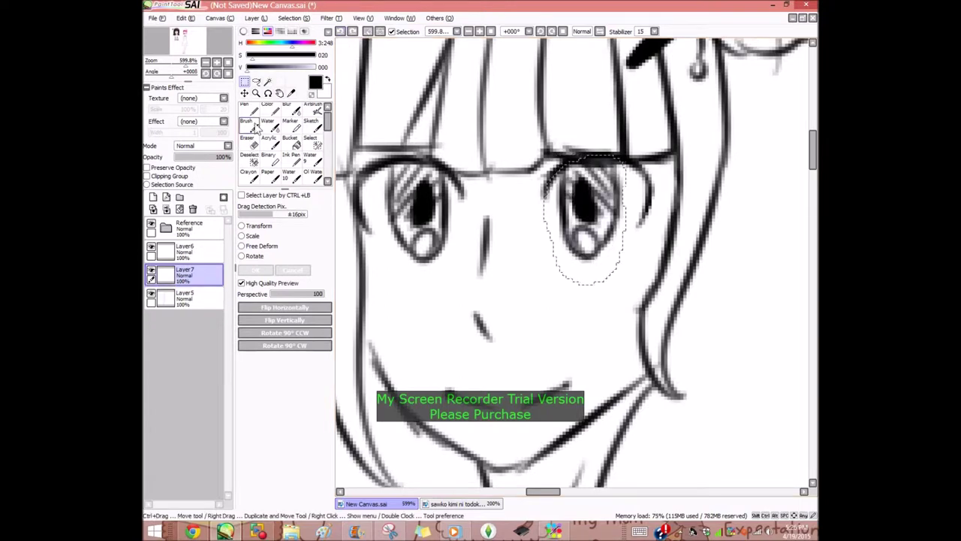
# Nudge the selected iris slightly upward and clear the selection
pyautogui.click(244, 94)
pyautogui.moveTo(605, 243)
pyautogui.mouseDown()
pyautogui.moveTo(618, 240)
pyautogui.moveTo(605, 238)
pyautogui.mouseUp()
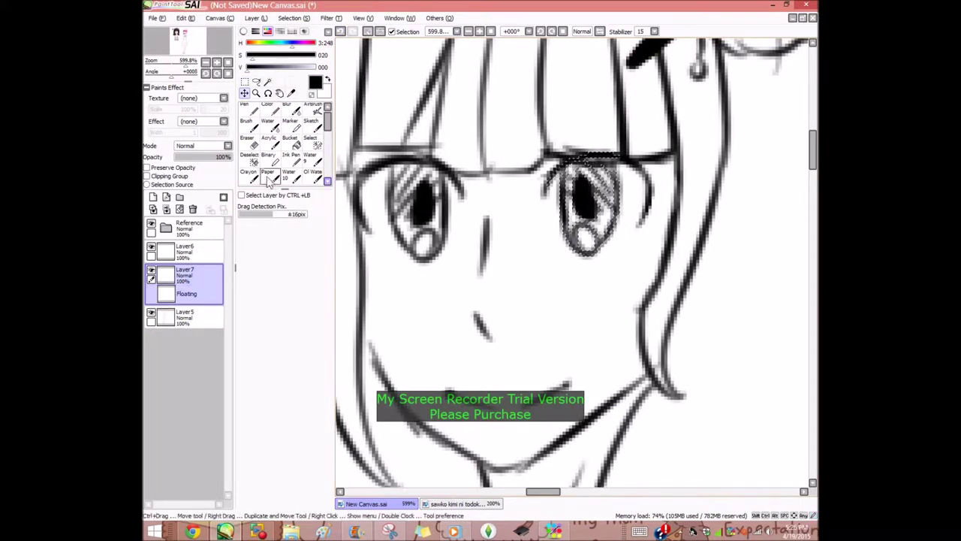
pyautogui.click(367, 33)
# Erase the inside of the copied iris and redraw its pupil, highlight and diagonal shading with the Airbrush
pyautogui.click(249, 142)
pyautogui.moveTo(590, 204); pyautogui.dragTo(590, 229)
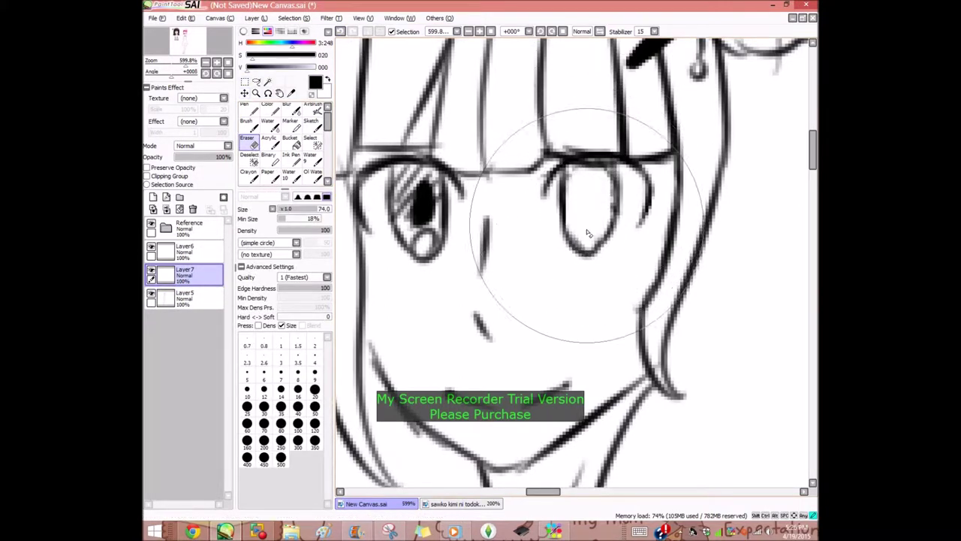
pyautogui.click(314, 110)
pyautogui.moveTo(590, 186); pyautogui.dragTo(586, 255)
pyautogui.moveTo(564, 177); pyautogui.dragTo(629, 201)
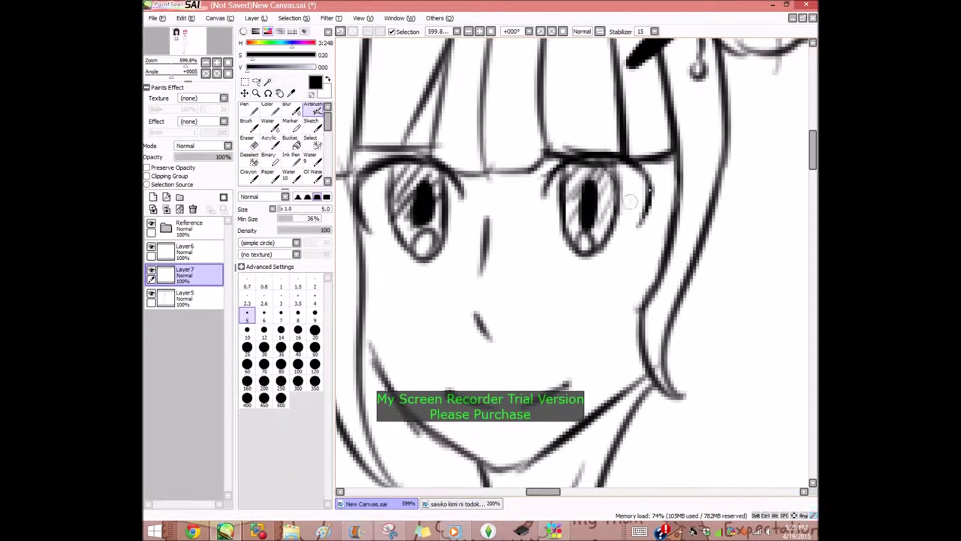
# Merge the upper line-art layers down into Layer5, and add a new layer beneath it for the hair colour
pyautogui.click(468, 32)
pyautogui.click(468, 32)
pyautogui.moveTo(812, 162); pyautogui.dragTo(812, 186)
pyautogui.click(491, 32)
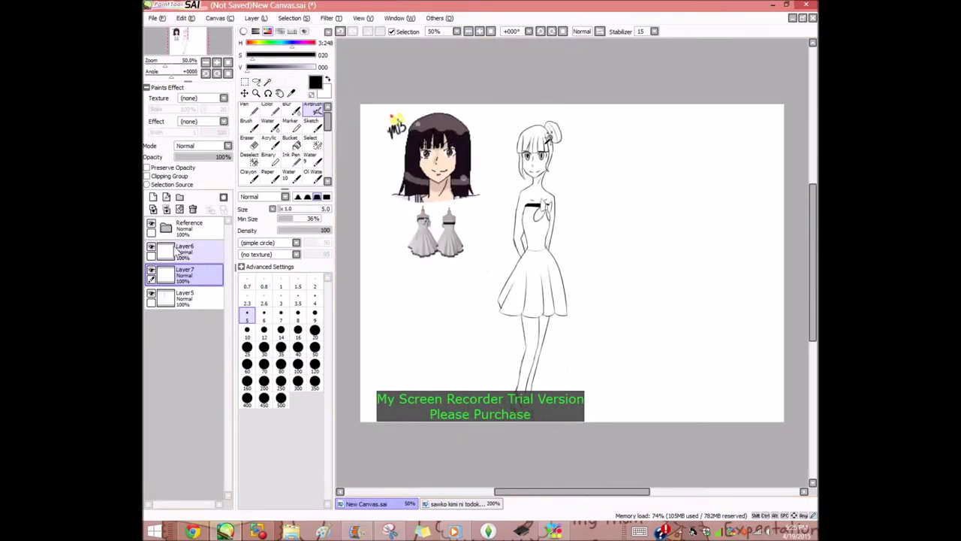
pyautogui.click(166, 210)
pyautogui.click(165, 252)
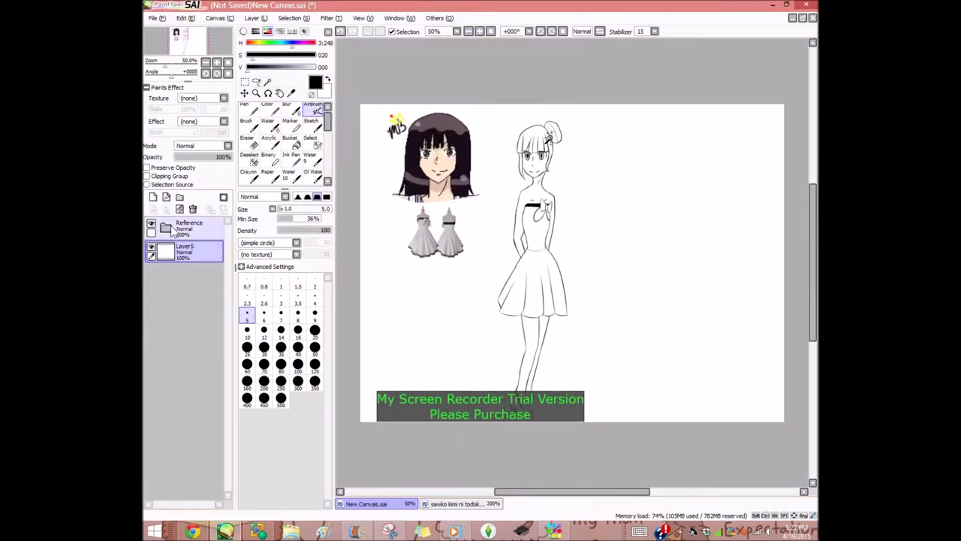
pyautogui.moveTo(154, 251); pyautogui.dragTo(161, 278)
# Sample the hair's dark and highlight colours from the reference portrait and block in the girl's hair with the dark one using the Color brush at size 45
pyautogui.click(256, 92)
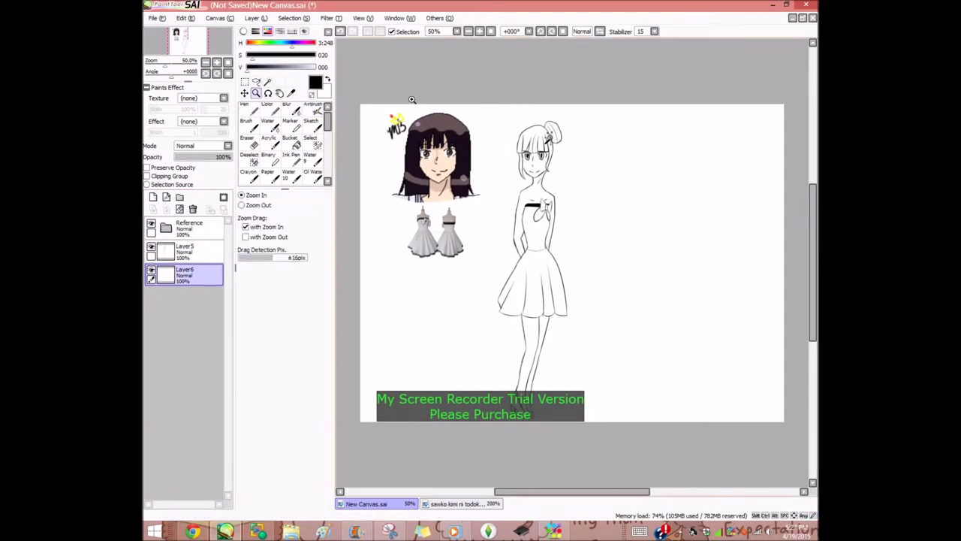
pyautogui.moveTo(423, 108); pyautogui.dragTo(583, 263)
pyautogui.moveTo(516, 493); pyautogui.dragTo(593, 492)
pyautogui.click(328, 79)
pyautogui.moveTo(399, 80); pyautogui.dragTo(598, 319)
pyautogui.click(291, 111)
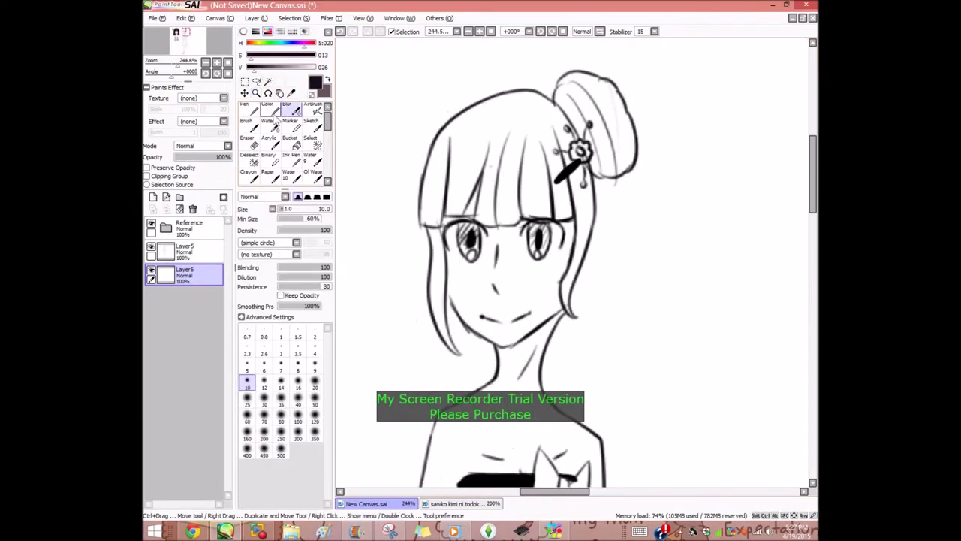
pyautogui.click(271, 111)
pyautogui.moveTo(496, 135)
pyautogui.mouseDown()
pyautogui.moveTo(437, 216)
pyautogui.moveTo(450, 128)
pyautogui.moveTo(525, 113)
pyautogui.moveTo(516, 145)
pyautogui.moveTo(568, 333)
pyautogui.moveTo(554, 140)
pyautogui.moveTo(444, 343)
pyautogui.moveTo(446, 367)
pyautogui.mouseUp()
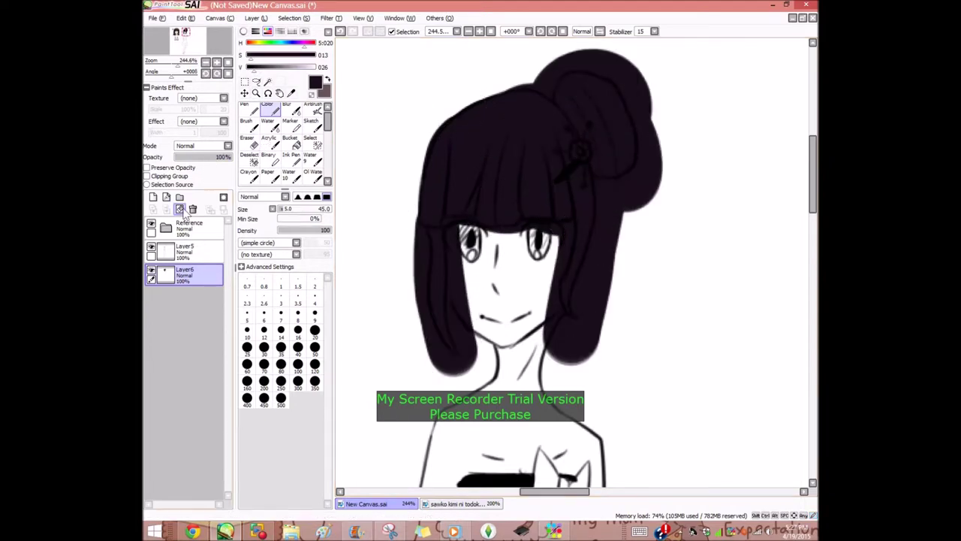
# Hide the hair colour layer and select the fringe, bun and side locks on Layer5 with the Magic Wand, filling gaps with the Select brush
pyautogui.click(151, 269)
pyautogui.click(184, 250)
pyautogui.click(267, 81)
pyautogui.click(480, 158)
pyautogui.click(577, 116)
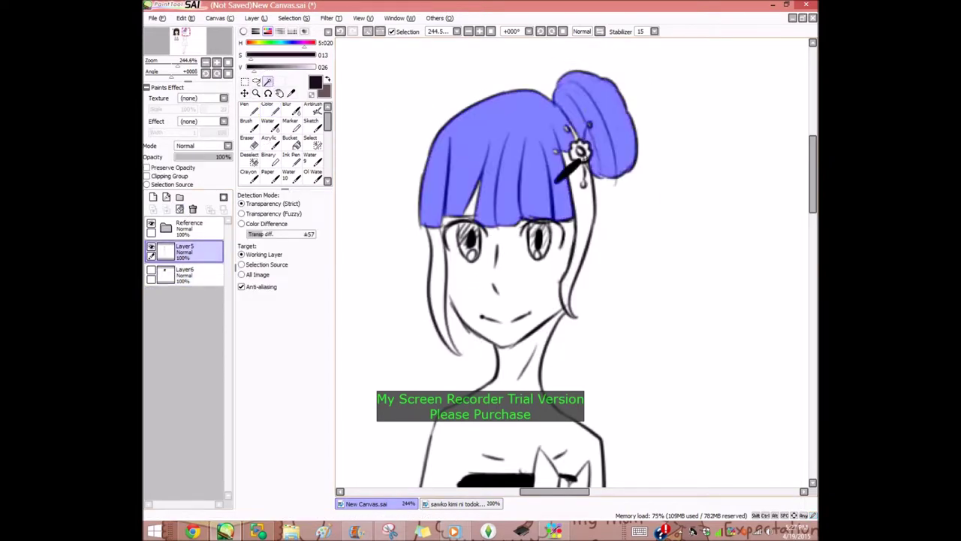
pyautogui.click(587, 188)
pyautogui.click(432, 274)
pyautogui.click(311, 143)
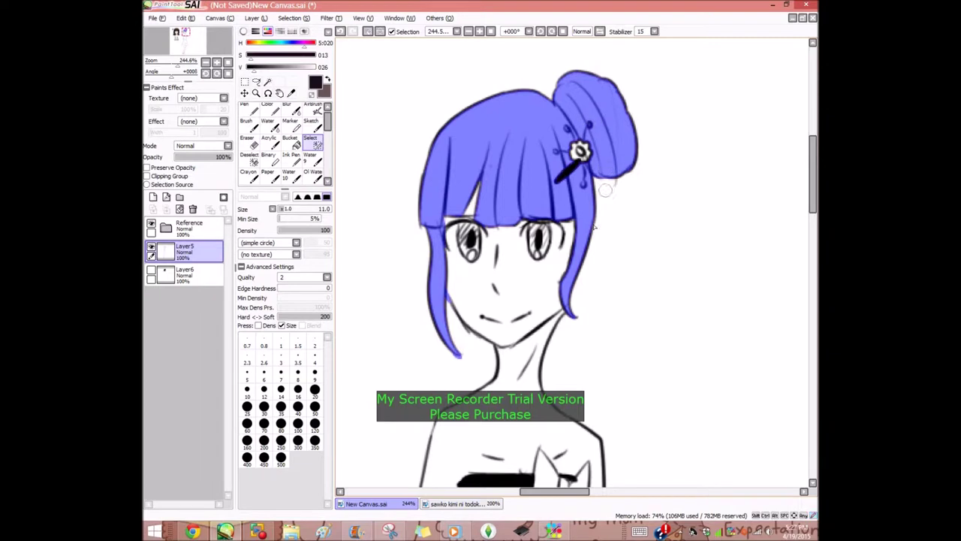
# Show the hair colour layer, invert the selection, clear the colour outside the hair outline, and deselect
pyautogui.click(151, 270)
pyautogui.click(179, 273)
pyautogui.click(379, 31)
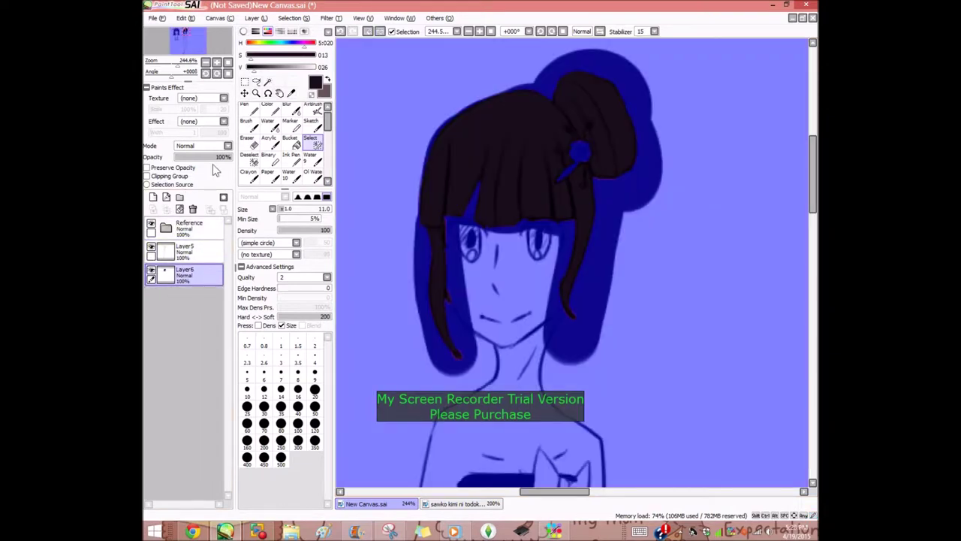
pyautogui.click(180, 211)
pyautogui.click(380, 32)
pyautogui.click(368, 31)
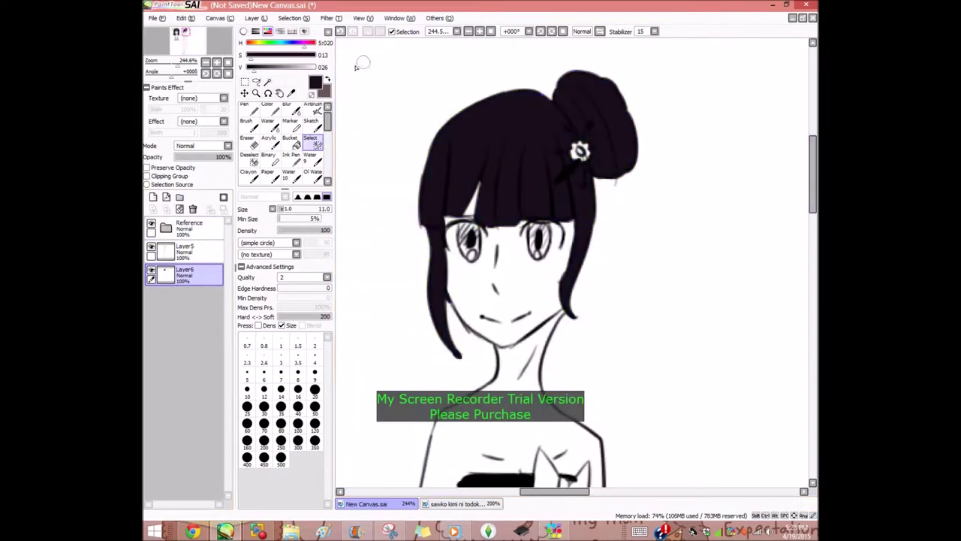
# Add a clipped layer above the hair colour and airbrush a thin lighter band across the fringe and bun
pyautogui.click(153, 198)
pyautogui.click(147, 177)
pyautogui.click(328, 80)
pyautogui.click(312, 110)
pyautogui.moveTo(429, 159); pyautogui.dragTo(632, 172)
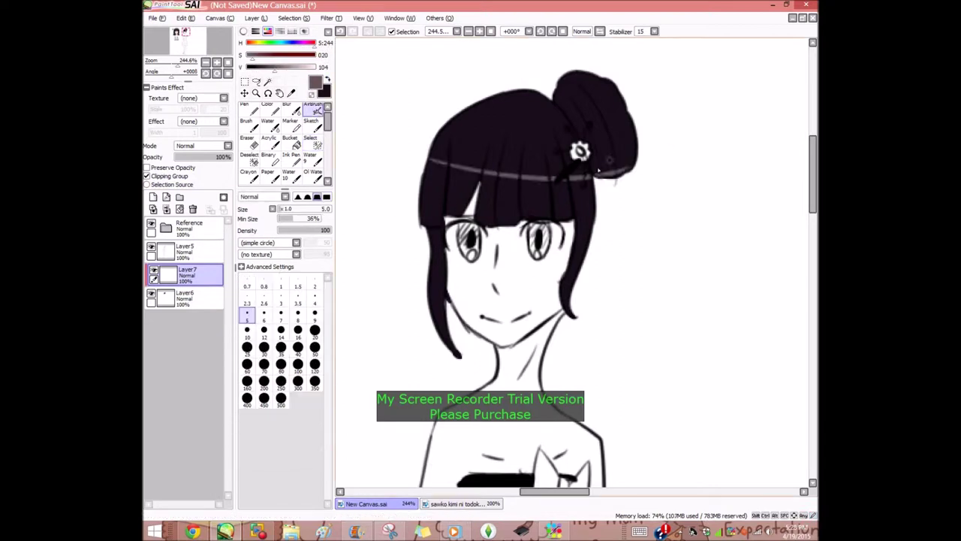
# Rotate the canvas to 45 degrees and airbrush lighter highlight streaks along the bun, fringe and side locks
pyautogui.click(294, 110)
pyautogui.click(551, 32)
pyautogui.moveTo(552, 81); pyautogui.dragTo(583, 143)
pyautogui.click(316, 109)
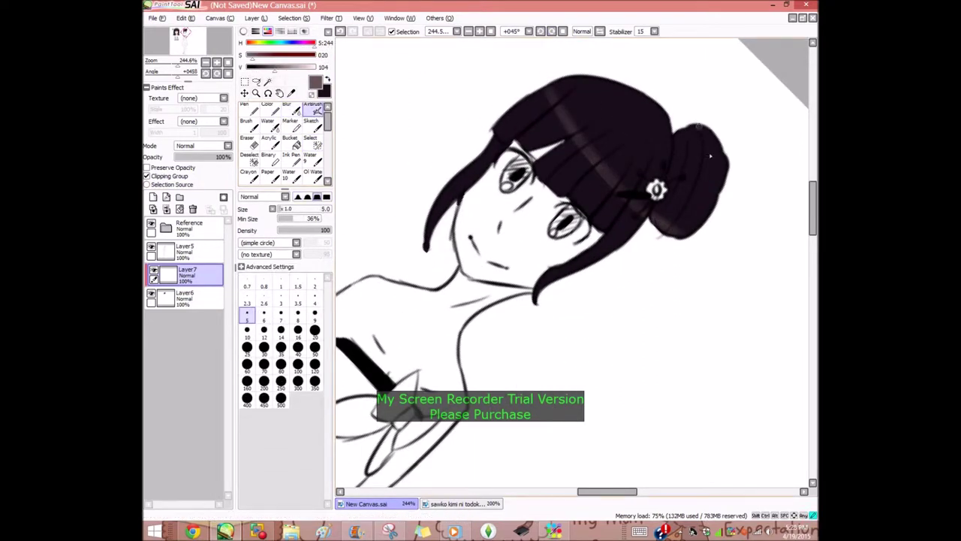
pyautogui.moveTo(695, 125); pyautogui.dragTo(702, 228)
pyautogui.moveTo(564, 142); pyautogui.dragTo(610, 195)
pyautogui.moveTo(552, 84)
pyautogui.mouseDown()
pyautogui.moveTo(623, 197)
pyautogui.moveTo(617, 191)
pyautogui.mouseUp()
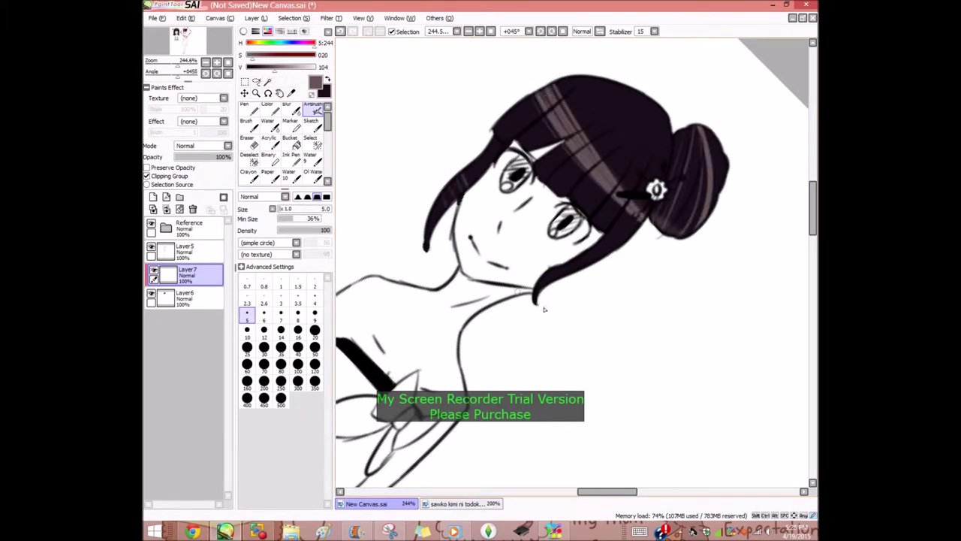
# Soften the highlight streaks on the fringe and bun with the Blur brush and return the canvas rotation to 0 degrees
pyautogui.click(292, 110)
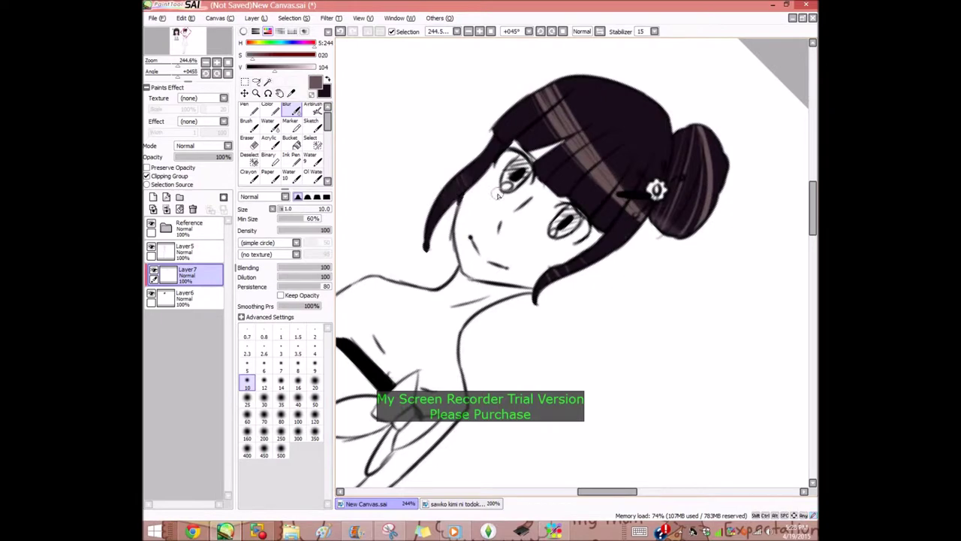
pyautogui.moveTo(568, 90); pyautogui.dragTo(586, 150)
pyautogui.moveTo(696, 129); pyautogui.dragTo(700, 162)
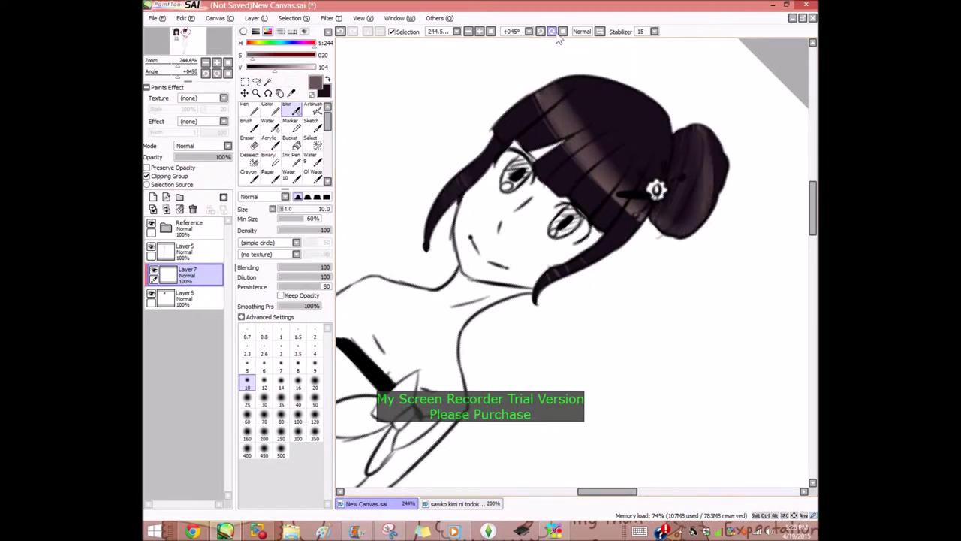
pyautogui.click(552, 31)
pyautogui.click(316, 110)
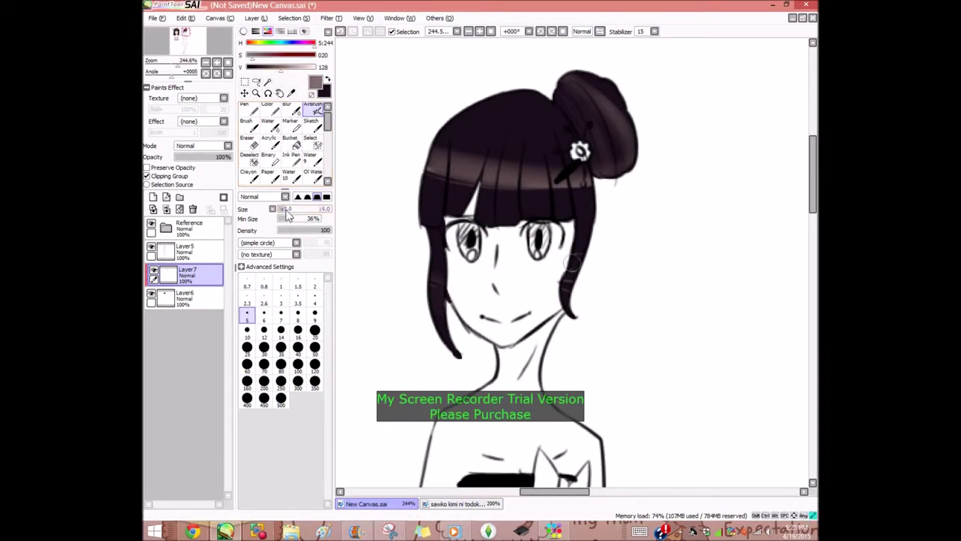
pyautogui.click(292, 109)
pyautogui.moveTo(446, 153)
pyautogui.mouseDown()
pyautogui.moveTo(579, 189)
pyautogui.moveTo(458, 156)
pyautogui.mouseUp()
# Lower the highlight layer's opacity slightly, merge it down into the hair colour layer, and set the Blur brush to size 8
pyautogui.moveTo(224, 159); pyautogui.dragTo(218, 158)
pyautogui.click(167, 209)
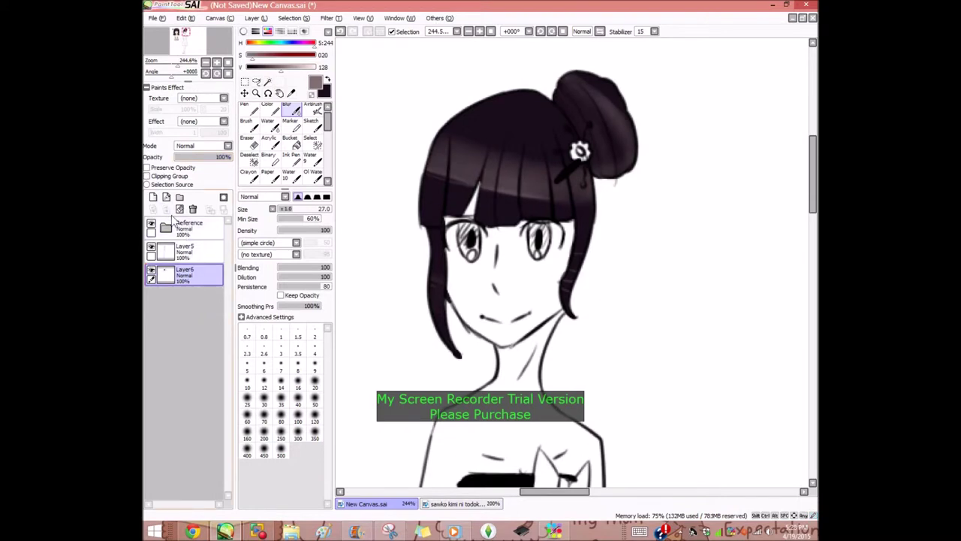
pyautogui.click(310, 113)
pyautogui.click(289, 111)
pyautogui.click(281, 335)
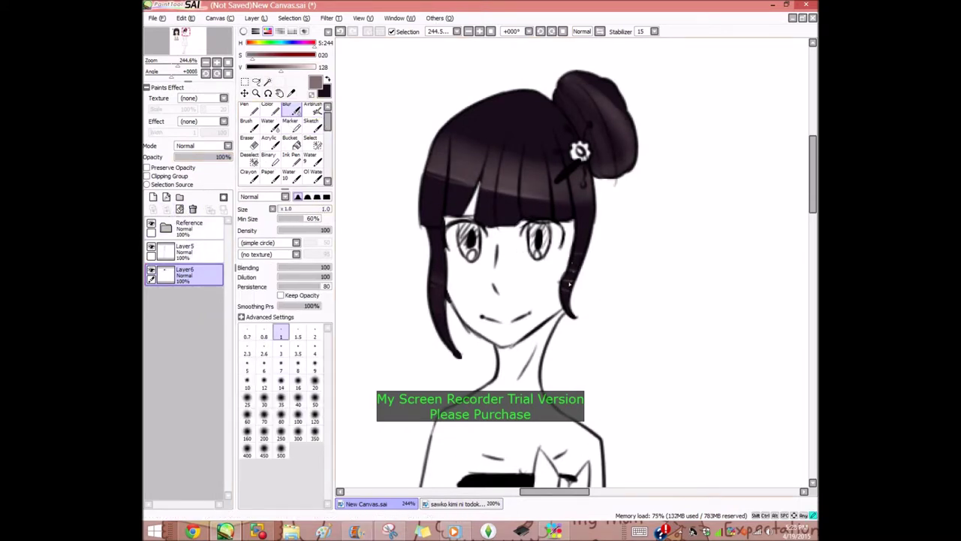
pyautogui.moveTo(286, 212); pyautogui.dragTo(281, 221)
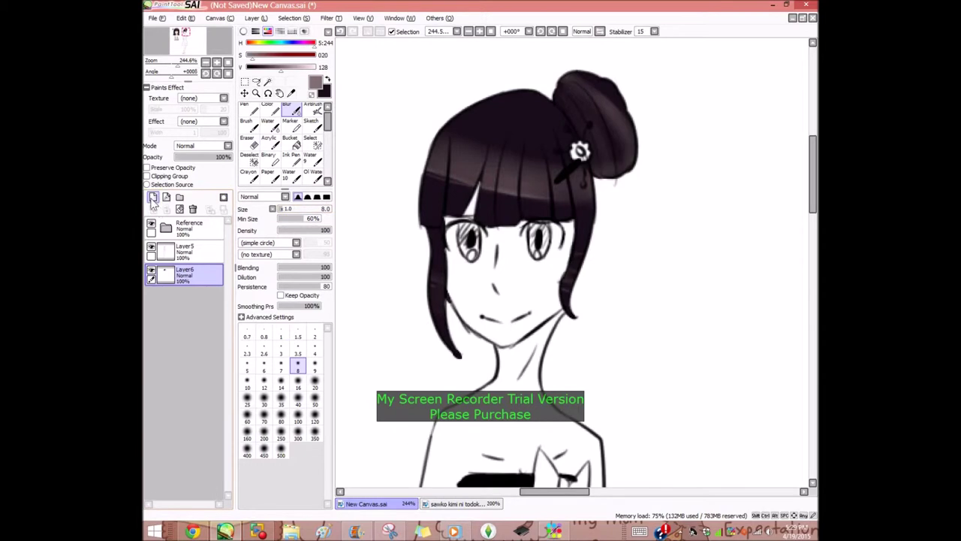
# Add a new layer for the skin and move it beneath the hair colour layer
pyautogui.click(154, 198)
pyautogui.click(259, 531)
pyautogui.click(259, 532)
pyautogui.click(259, 531)
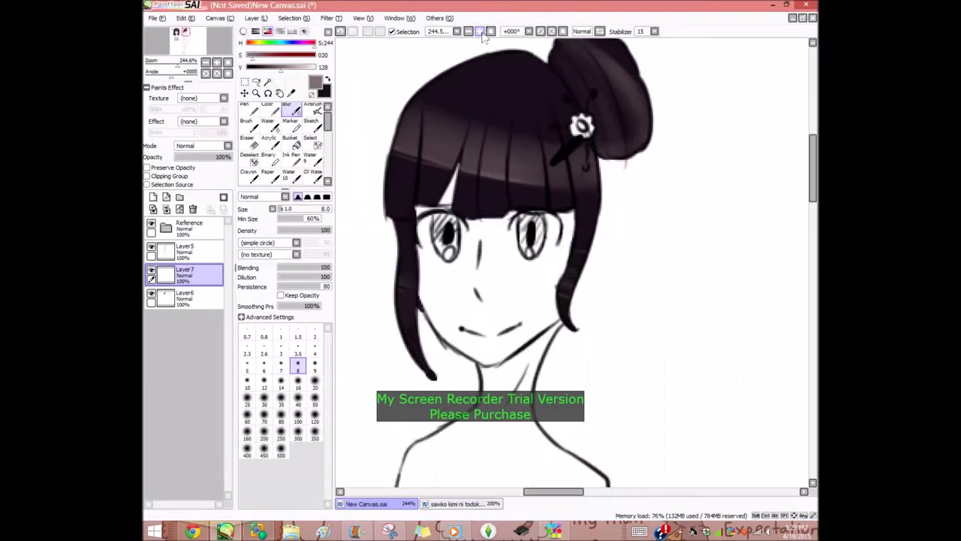
pyautogui.click(479, 32)
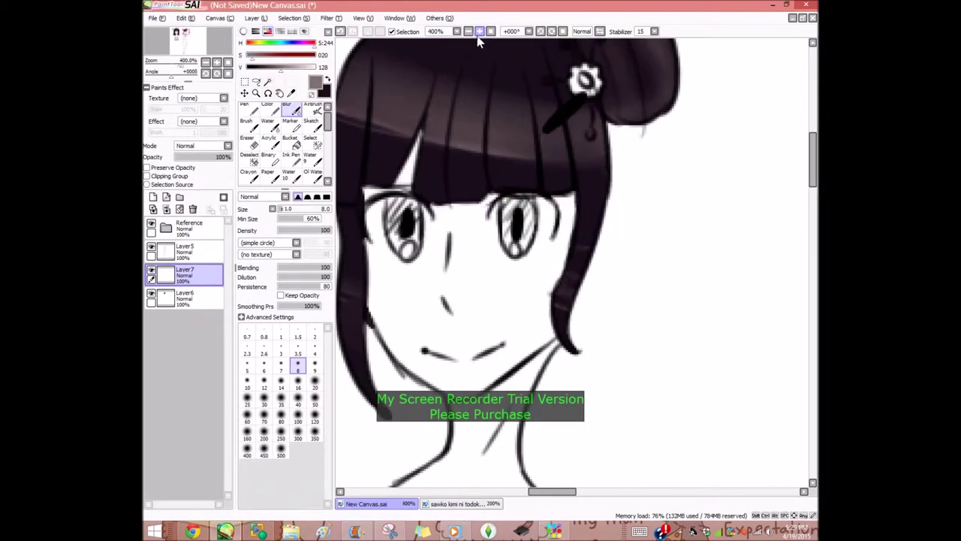
pyautogui.click(269, 109)
pyautogui.moveTo(188, 276); pyautogui.dragTo(193, 303)
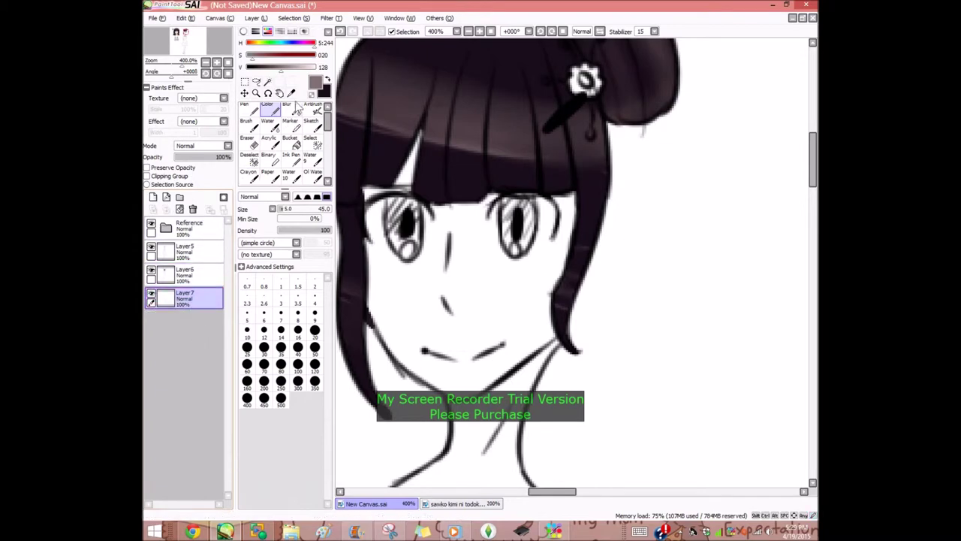
# Sample the light skin tone and its darker shade from the reference portrait's face as the two working colours
pyautogui.click(314, 55)
pyautogui.click(491, 32)
pyautogui.rightClick(430, 160)
pyautogui.click(328, 79)
pyautogui.rightClick(435, 161)
# Paint the face and neck with the light skin tone using the Color brush, and clean stray colour beside the neck with the Eraser at size 74
pyautogui.click(256, 93)
pyautogui.moveTo(518, 133); pyautogui.dragTo(569, 198)
pyautogui.click(328, 79)
pyautogui.click(275, 112)
pyautogui.moveTo(442, 239)
pyautogui.mouseDown()
pyautogui.moveTo(460, 273)
pyautogui.moveTo(507, 305)
pyautogui.moveTo(556, 233)
pyautogui.moveTo(571, 188)
pyautogui.moveTo(450, 173)
pyautogui.moveTo(520, 368)
pyautogui.moveTo(525, 338)
pyautogui.moveTo(556, 323)
pyautogui.mouseUp()
pyautogui.scroll(-5, 698, 208)
pyautogui.click(249, 140)
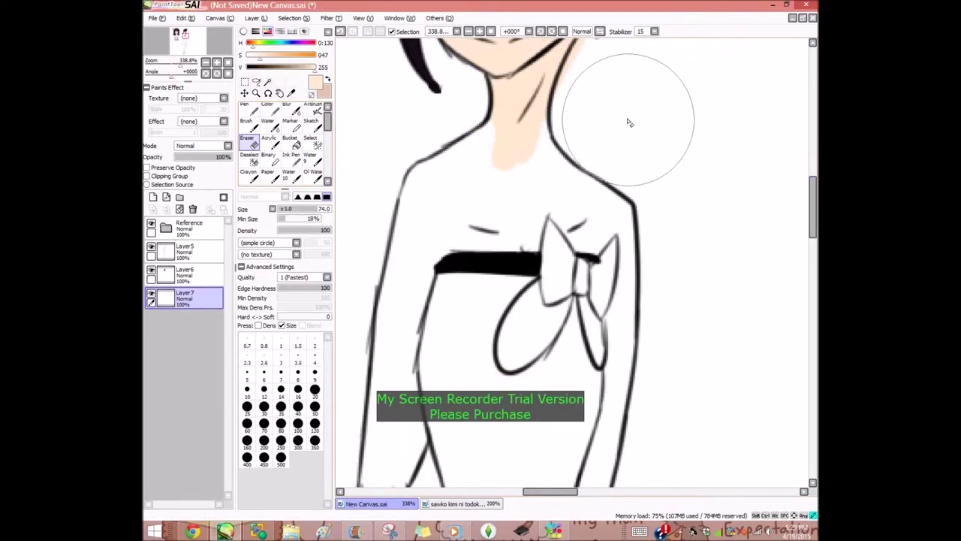
pyautogui.moveTo(811, 219); pyautogui.dragTo(811, 205)
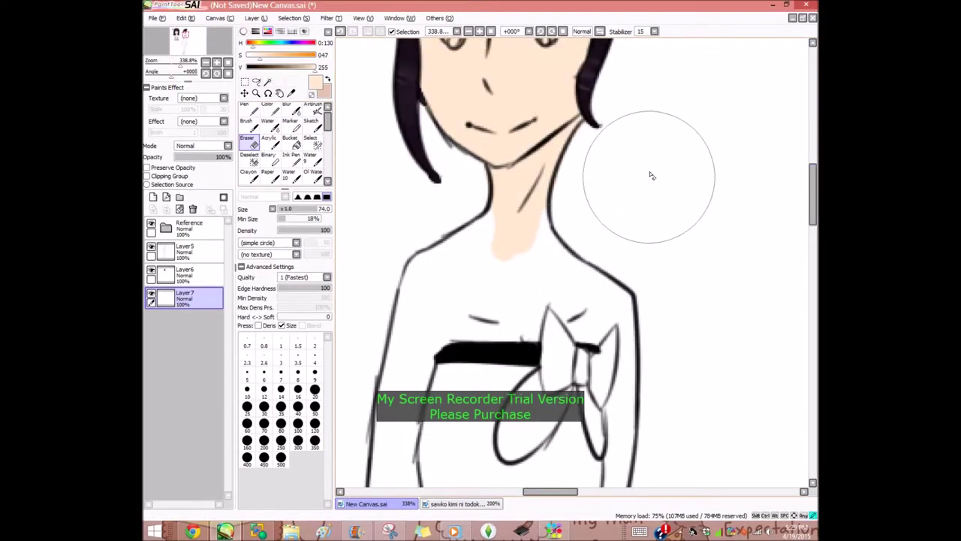
# Paint the shoulders, chest and both arms with the light skin tone using the Color brush
pyautogui.click(271, 111)
pyautogui.moveTo(517, 220)
pyautogui.mouseDown()
pyautogui.moveTo(487, 249)
pyautogui.moveTo(505, 214)
pyautogui.moveTo(448, 260)
pyautogui.moveTo(443, 251)
pyautogui.moveTo(481, 242)
pyautogui.moveTo(415, 279)
pyautogui.moveTo(392, 388)
pyautogui.moveTo(444, 296)
pyautogui.moveTo(455, 327)
pyautogui.moveTo(510, 323)
pyautogui.moveTo(524, 335)
pyautogui.moveTo(575, 254)
pyautogui.moveTo(549, 297)
pyautogui.moveTo(577, 340)
pyautogui.moveTo(612, 313)
pyautogui.moveTo(604, 328)
pyautogui.moveTo(614, 377)
pyautogui.moveTo(610, 443)
pyautogui.moveTo(597, 473)
pyautogui.mouseUp()
pyautogui.moveTo(469, 261)
pyautogui.mouseDown()
pyautogui.moveTo(540, 225)
pyautogui.moveTo(623, 270)
pyautogui.moveTo(631, 454)
pyautogui.mouseUp()
pyautogui.scroll(-5, 754, 262)
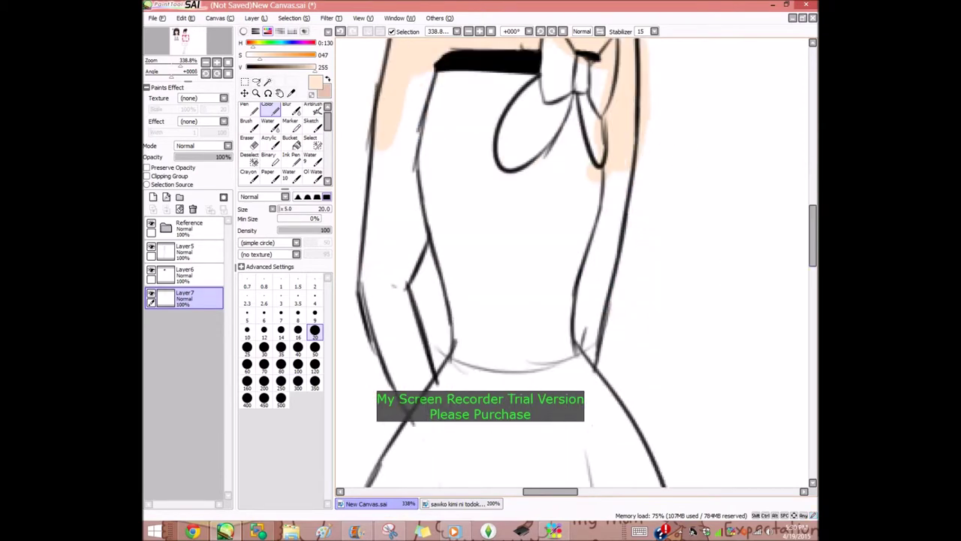
pyautogui.moveTo(621, 174)
pyautogui.mouseDown()
pyautogui.moveTo(593, 293)
pyautogui.moveTo(615, 200)
pyautogui.mouseUp()
pyautogui.moveTo(416, 90)
pyautogui.mouseDown()
pyautogui.moveTo(408, 322)
pyautogui.moveTo(382, 323)
pyautogui.moveTo(403, 365)
pyautogui.mouseUp()
# Erase the skin colour that spills past the arms, bodice and bow with the Eraser at size 12
pyautogui.click(250, 145)
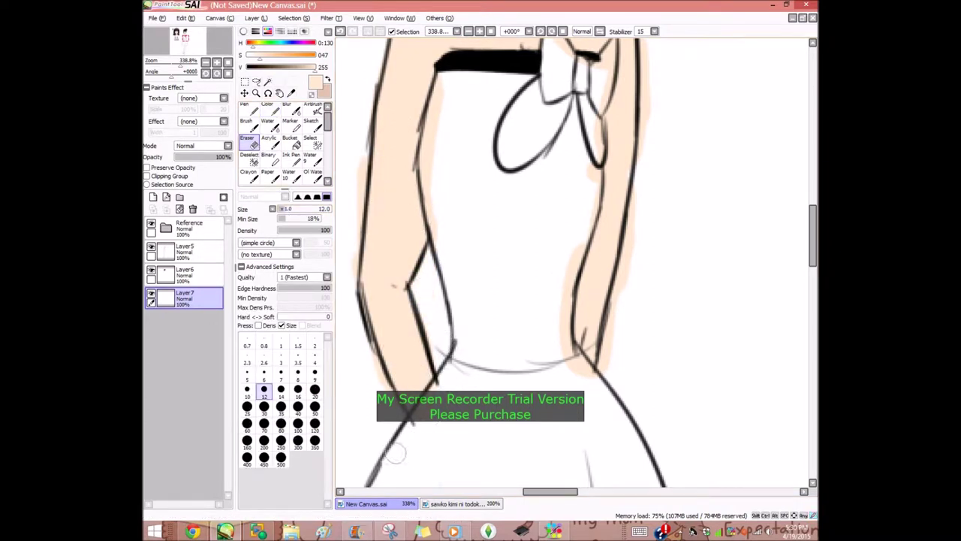
pyautogui.moveTo(440, 90); pyautogui.dragTo(440, 199)
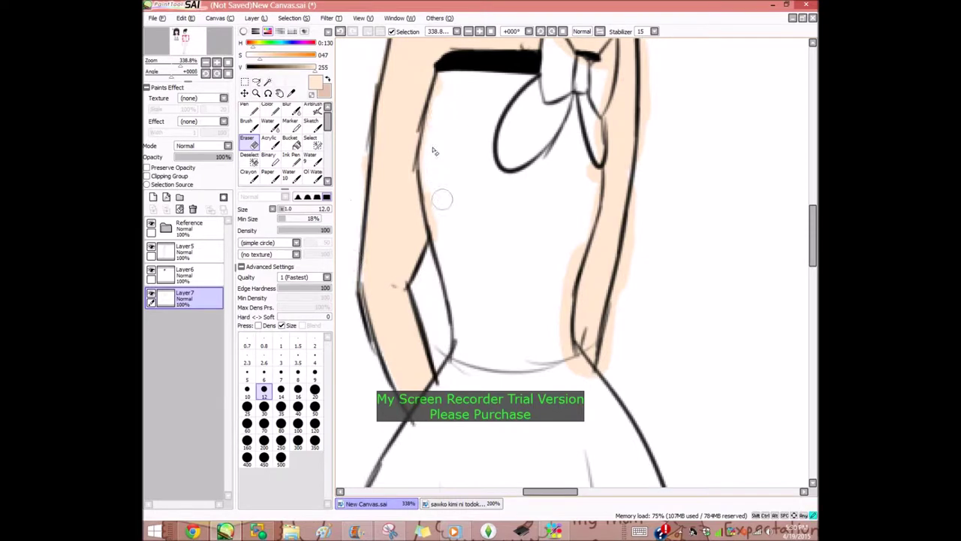
pyautogui.moveTo(590, 167); pyautogui.dragTo(557, 353)
pyautogui.moveTo(625, 333)
pyautogui.mouseDown()
pyautogui.moveTo(604, 387)
pyautogui.moveTo(644, 57)
pyautogui.mouseUp()
pyautogui.scroll(-1, 612, 83)
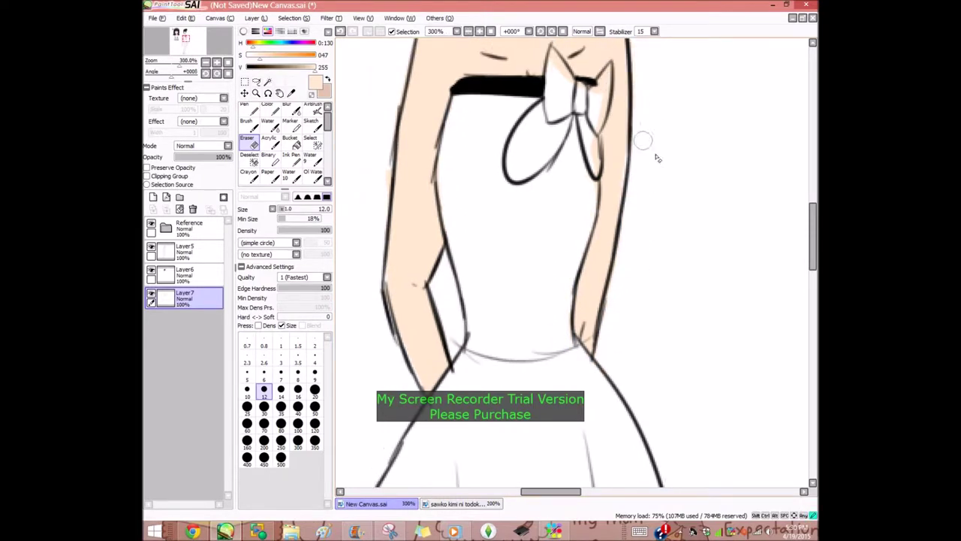
pyautogui.scroll(3, 637, 155)
pyautogui.moveTo(595, 283)
pyautogui.mouseDown()
pyautogui.moveTo(602, 301)
pyautogui.moveTo(596, 351)
pyautogui.mouseUp()
# Touch up the skin edges with the Color brush at size 5 and erase the leftover spill beside the arm
pyautogui.click(251, 111)
pyautogui.click(270, 111)
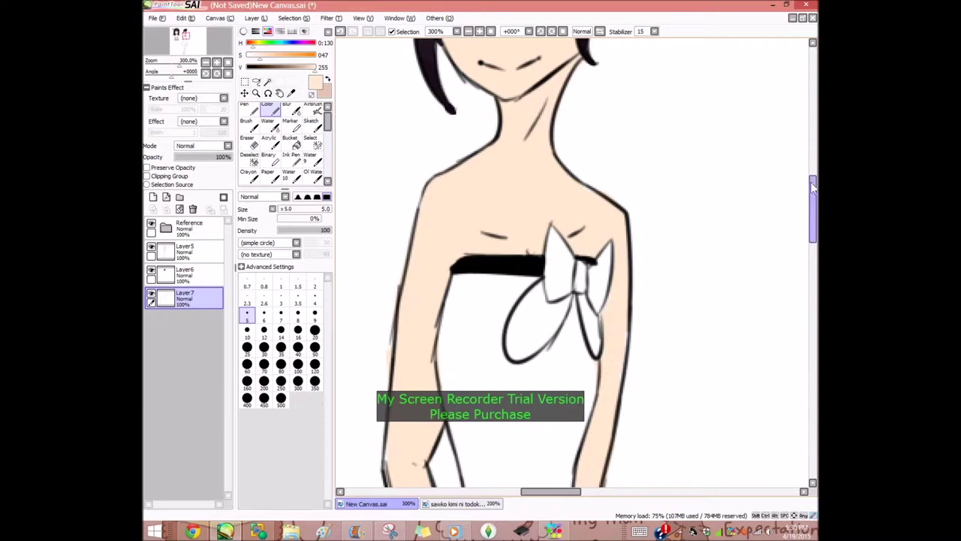
pyautogui.moveTo(812, 187); pyautogui.dragTo(812, 218)
pyautogui.click(249, 142)
pyautogui.moveTo(385, 80); pyautogui.dragTo(383, 99)
pyautogui.click(271, 111)
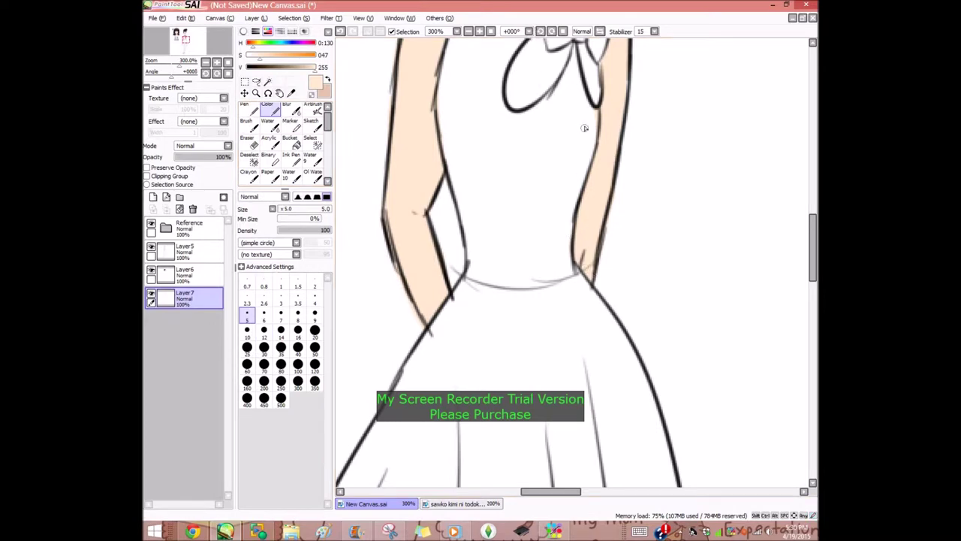
pyautogui.press('e')
# Add a clipped layer above the skin layer, and erase the skin colour inside both eyes on Layer7
pyautogui.click(153, 200)
pyautogui.click(149, 176)
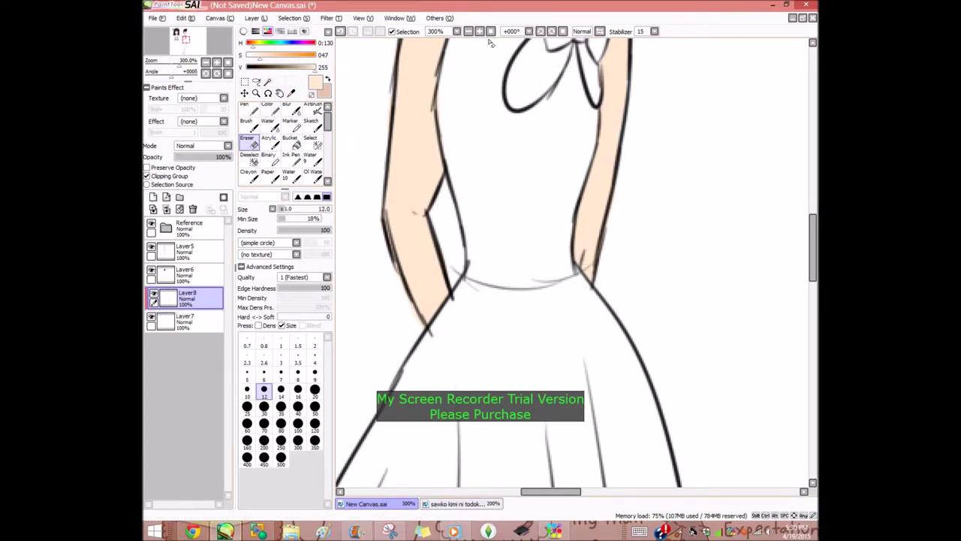
pyautogui.click(490, 32)
pyautogui.click(256, 93)
pyautogui.moveTo(515, 138); pyautogui.dragTo(578, 154)
pyautogui.click(194, 322)
pyautogui.press('e')
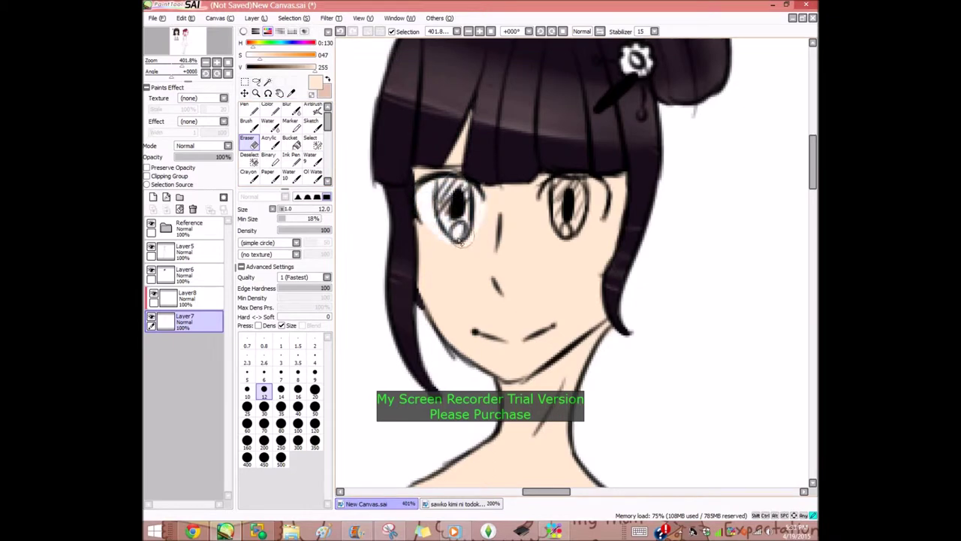
pyautogui.moveTo(584, 208)
pyautogui.mouseDown()
pyautogui.moveTo(574, 225)
pyautogui.moveTo(582, 188)
pyautogui.mouseUp()
# Shade the skin beneath the fringe on the clipped layer with the darker skin tone at size 30, and undo the excess strokes
pyautogui.click(187, 298)
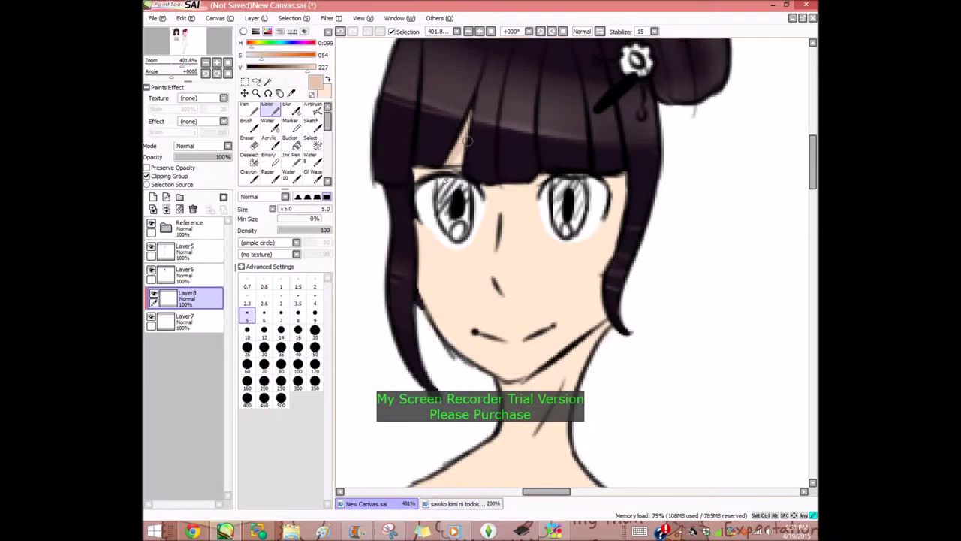
pyautogui.moveTo(499, 157); pyautogui.dragTo(535, 164)
pyautogui.moveTo(292, 210); pyautogui.dragTo(284, 211)
pyautogui.moveTo(517, 193); pyautogui.dragTo(626, 178)
pyautogui.moveTo(496, 214); pyautogui.dragTo(494, 275)
pyautogui.click(341, 32)
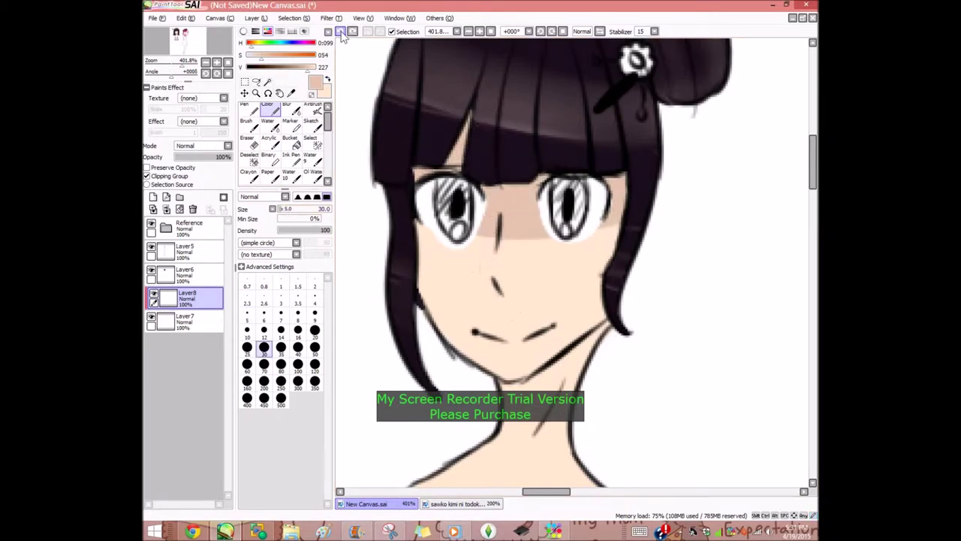
pyautogui.click(341, 32)
pyautogui.click(341, 33)
pyautogui.click(353, 32)
# Shade beside the nose, under the lips and chin, along both sides of the face, and on the neck with the darker skin tone
pyautogui.moveTo(500, 203); pyautogui.dragTo(495, 292)
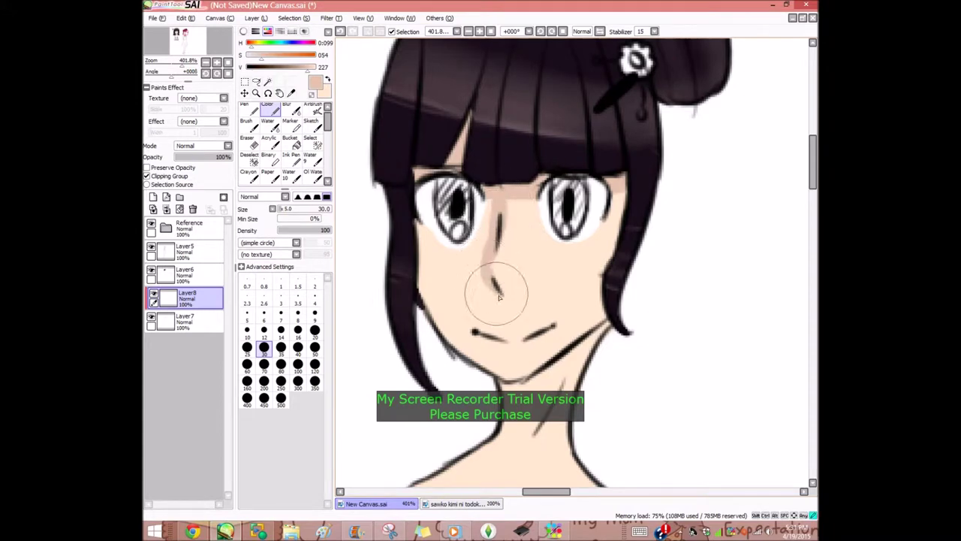
pyautogui.moveTo(511, 355)
pyautogui.mouseDown()
pyautogui.moveTo(497, 375)
pyautogui.moveTo(543, 370)
pyautogui.moveTo(603, 332)
pyautogui.mouseUp()
pyautogui.moveTo(631, 159); pyautogui.dragTo(624, 301)
pyautogui.moveTo(413, 218); pyautogui.dragTo(403, 311)
pyautogui.click(470, 33)
pyautogui.moveTo(552, 415); pyautogui.dragTo(586, 330)
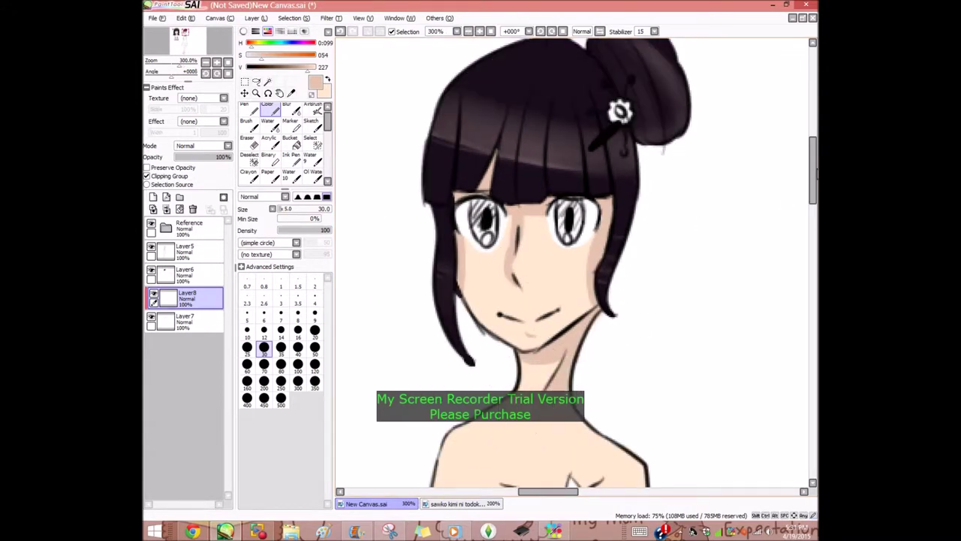
# Shade the neck, chest and both arms on Layer8 with the darker skin tone at size 30
pyautogui.moveTo(813, 164); pyautogui.dragTo(813, 214)
pyautogui.moveTo(529, 173)
pyautogui.mouseDown()
pyautogui.moveTo(517, 157)
pyautogui.moveTo(625, 173)
pyautogui.moveTo(601, 432)
pyautogui.mouseUp()
pyautogui.moveTo(480, 352)
pyautogui.mouseDown()
pyautogui.moveTo(455, 240)
pyautogui.moveTo(460, 173)
pyautogui.mouseUp()
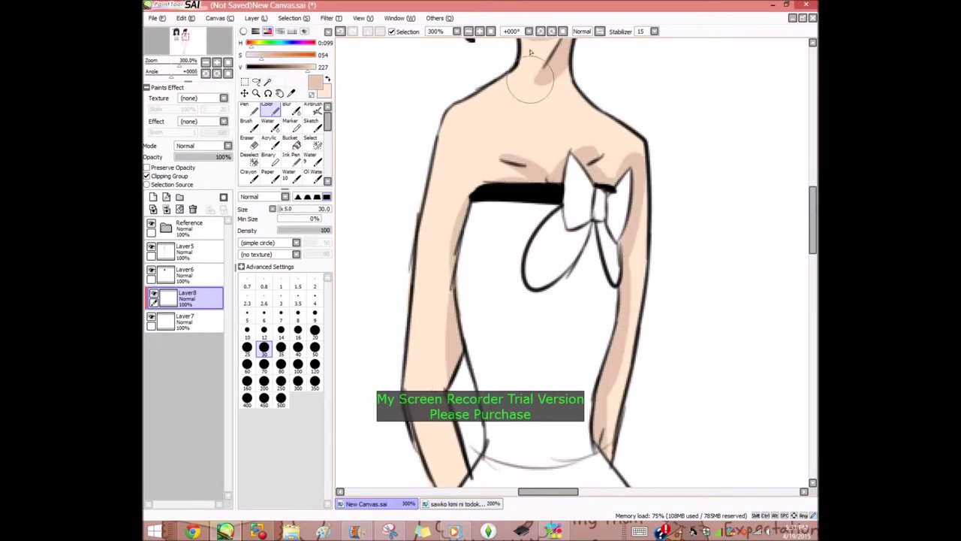
pyautogui.scroll(-5, 537, 171)
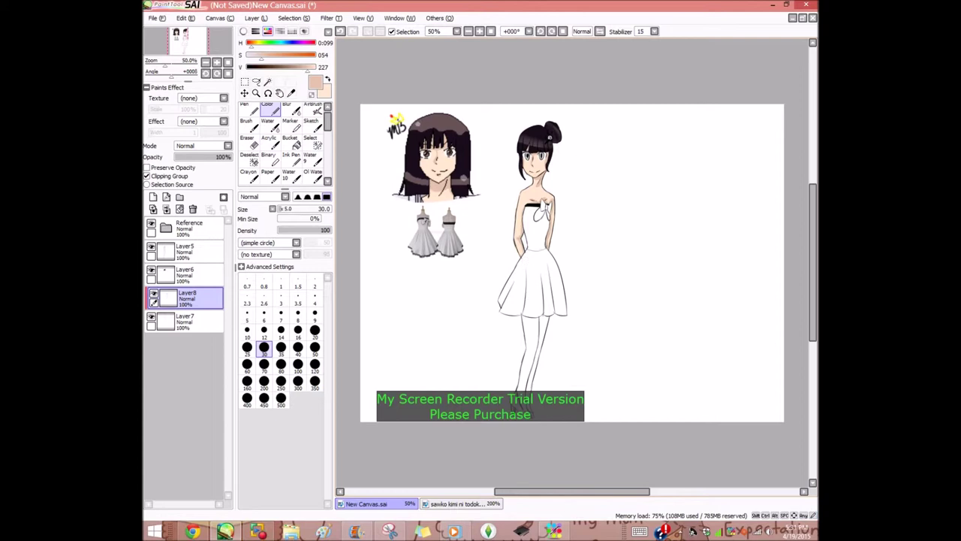
pyautogui.click(198, 320)
pyautogui.click(268, 82)
pyautogui.click(533, 357)
pyautogui.hotkey('ctrl', 'd')
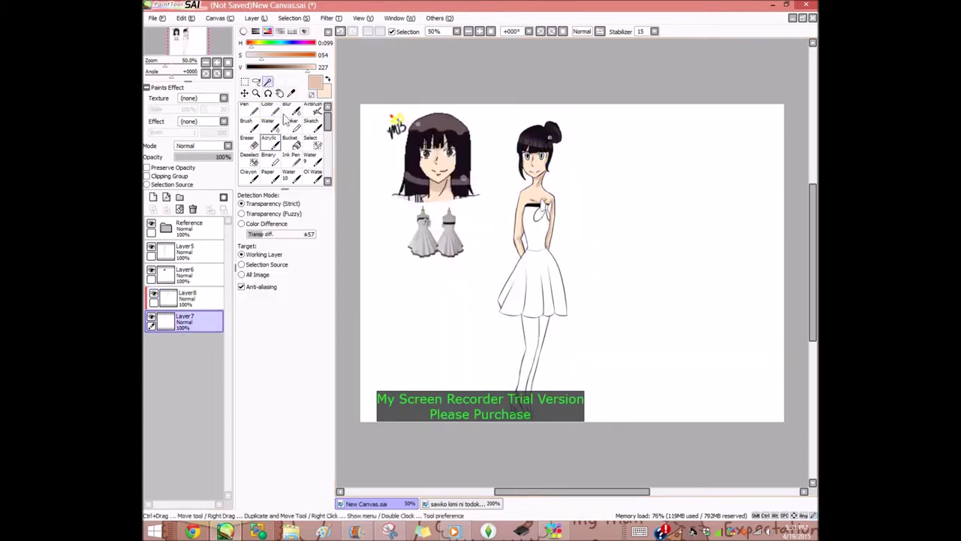
# Select the legs' interior from the line art on Layer5 and paint them with the light skin tone on Layer7
pyautogui.click(204, 226)
pyautogui.click(206, 247)
pyautogui.click(543, 331)
pyautogui.click(256, 94)
pyautogui.moveTo(468, 279); pyautogui.dragTo(695, 396)
pyautogui.click(177, 324)
pyautogui.click(328, 78)
pyautogui.click(271, 109)
pyautogui.moveTo(461, 214)
pyautogui.mouseDown()
pyautogui.moveTo(437, 248)
pyautogui.moveTo(500, 238)
pyautogui.moveTo(460, 305)
pyautogui.moveTo(445, 380)
pyautogui.mouseUp()
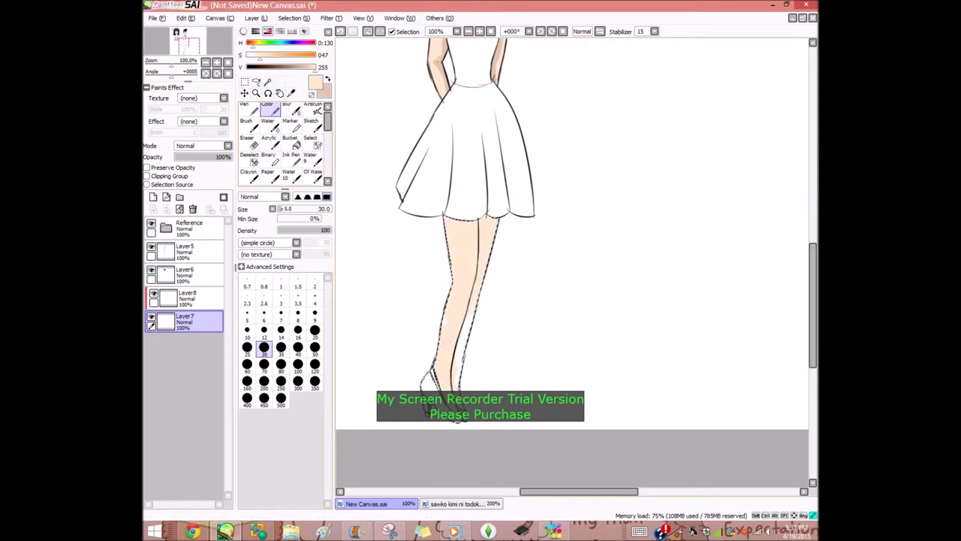
# Fill the remaining gaps on the lower legs with the light skin tone and clear the selection
pyautogui.click(256, 93)
pyautogui.moveTo(399, 302); pyautogui.dragTo(573, 448)
pyautogui.click(270, 110)
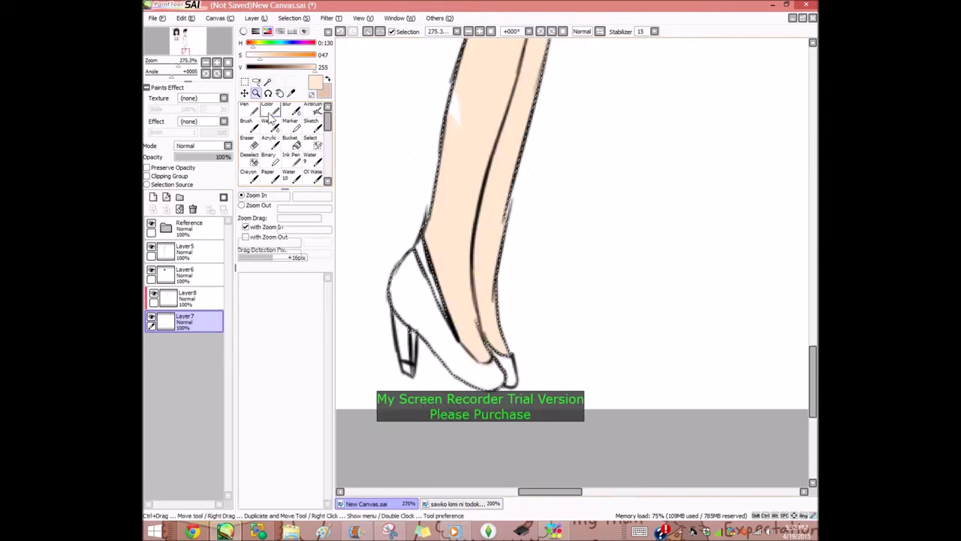
pyautogui.click(368, 30)
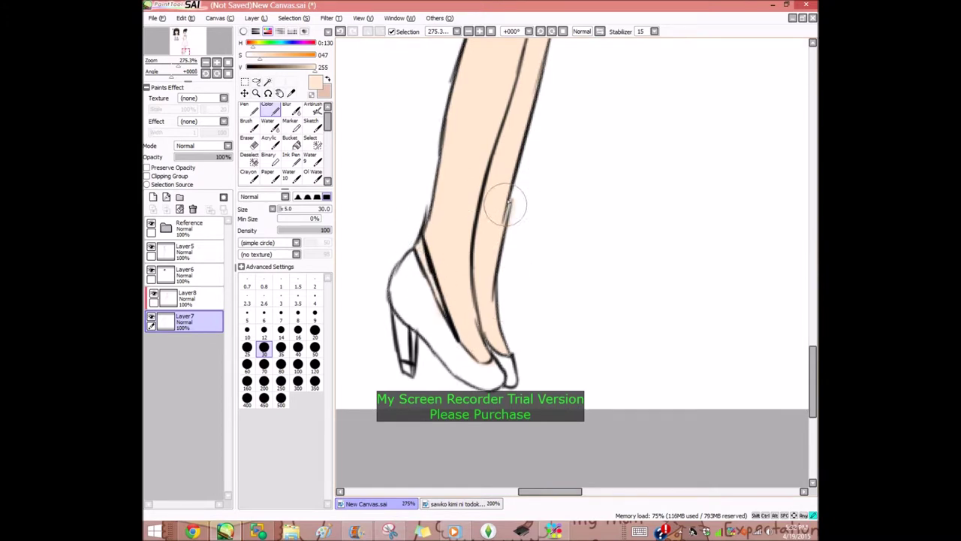
# Shade both legs on the clipped Layer8 with the darker skin tone, and sample the light skin tone from the reference face
pyautogui.click(491, 31)
pyautogui.click(189, 299)
pyautogui.click(328, 78)
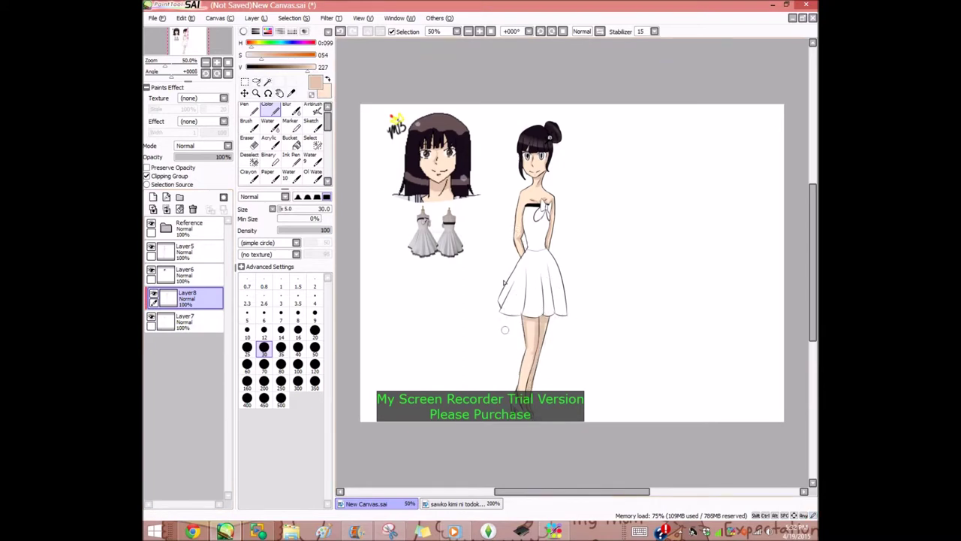
pyautogui.rightClick(443, 156)
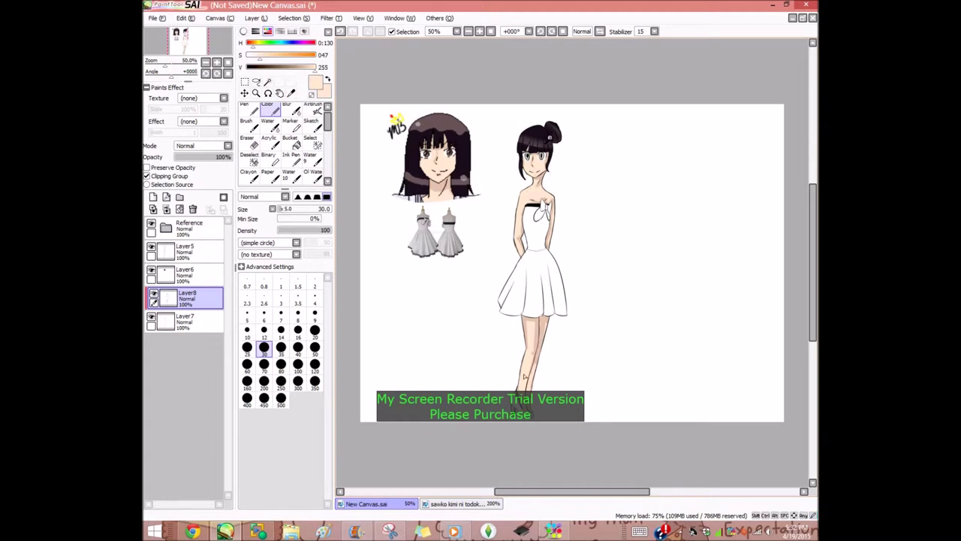
# Soften the skin shading on the legs, face, neck, chest and arms with the Blur tool at size 18
pyautogui.click(311, 126)
pyautogui.click(292, 110)
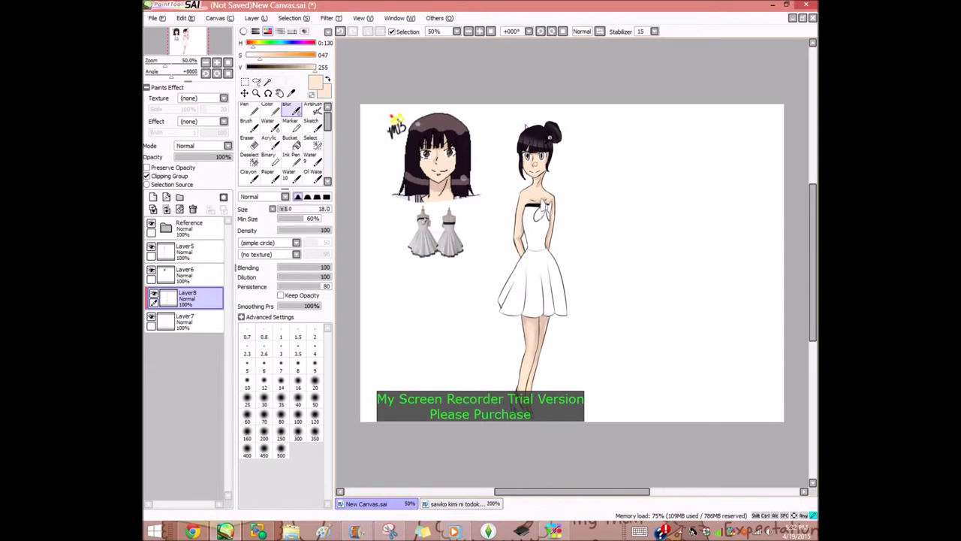
pyautogui.click(256, 93)
pyautogui.moveTo(514, 135); pyautogui.dragTo(601, 245)
pyautogui.click(291, 112)
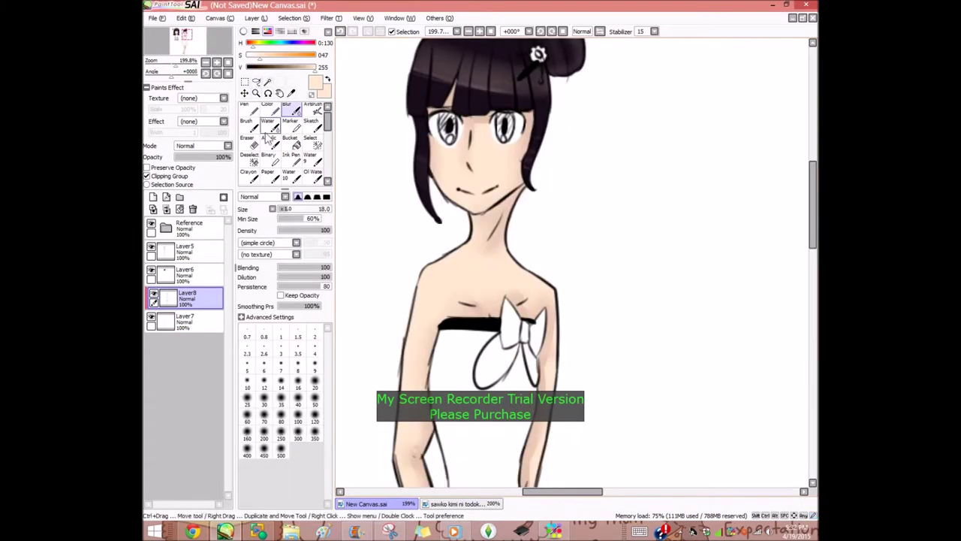
pyautogui.press('n')
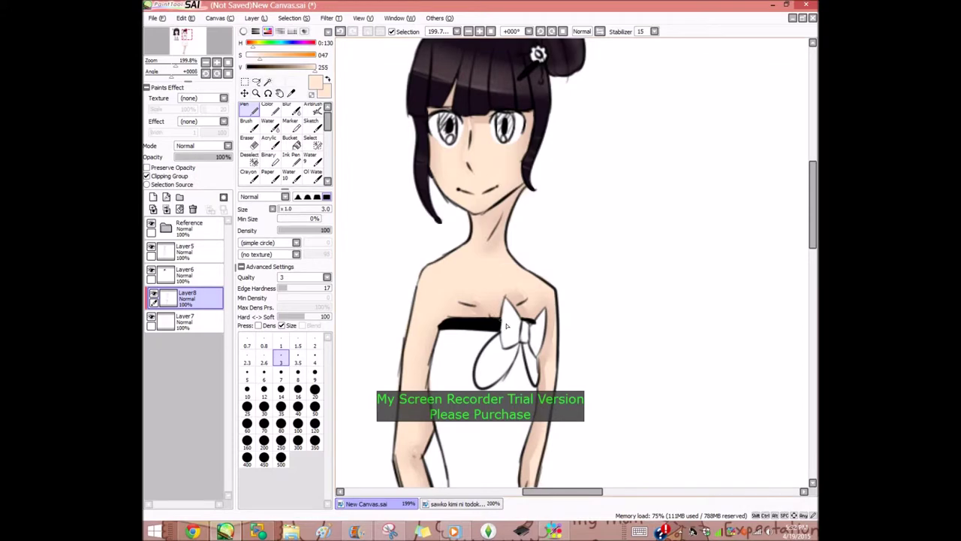
pyautogui.scroll(-4, 453, 62)
# Blur the shading on the face and touch up the darker skin tone beneath one eye with the Color brush
pyautogui.click(480, 31)
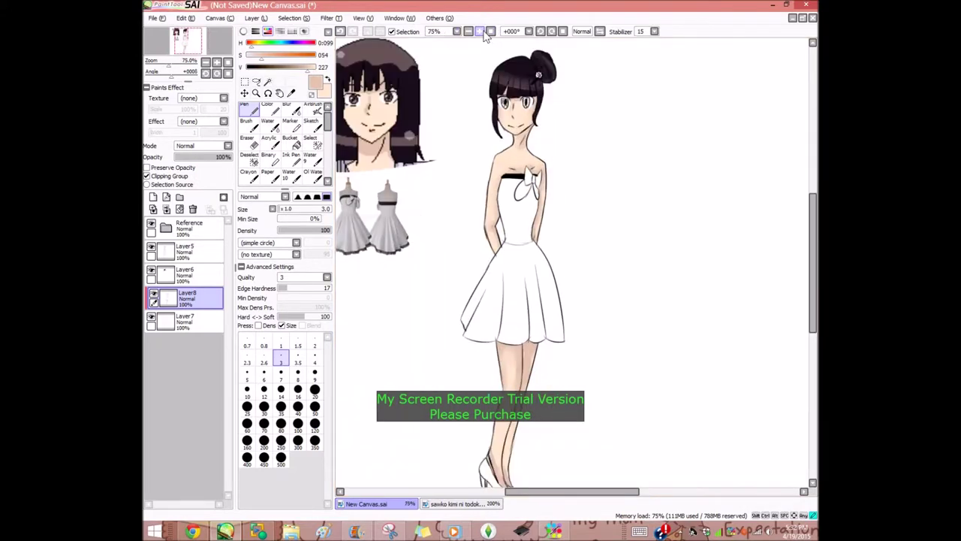
pyautogui.click(256, 93)
pyautogui.moveTo(496, 86); pyautogui.dragTo(554, 140)
pyautogui.click(292, 110)
pyautogui.moveTo(431, 253)
pyautogui.mouseDown()
pyautogui.moveTo(455, 318)
pyautogui.moveTo(459, 309)
pyautogui.mouseUp()
pyautogui.click(271, 109)
pyautogui.moveTo(444, 195)
pyautogui.mouseDown()
pyautogui.moveTo(445, 256)
pyautogui.moveTo(421, 229)
pyautogui.moveTo(450, 266)
pyautogui.moveTo(463, 201)
pyautogui.mouseUp()
# Set the colour to magenta with hue 5:064, saturation 255 and value 208, and blend a faint tint at the mouth
pyautogui.click(302, 67)
pyautogui.click(292, 110)
pyautogui.click(314, 110)
pyautogui.click(314, 56)
pyautogui.click(307, 43)
pyautogui.click(297, 197)
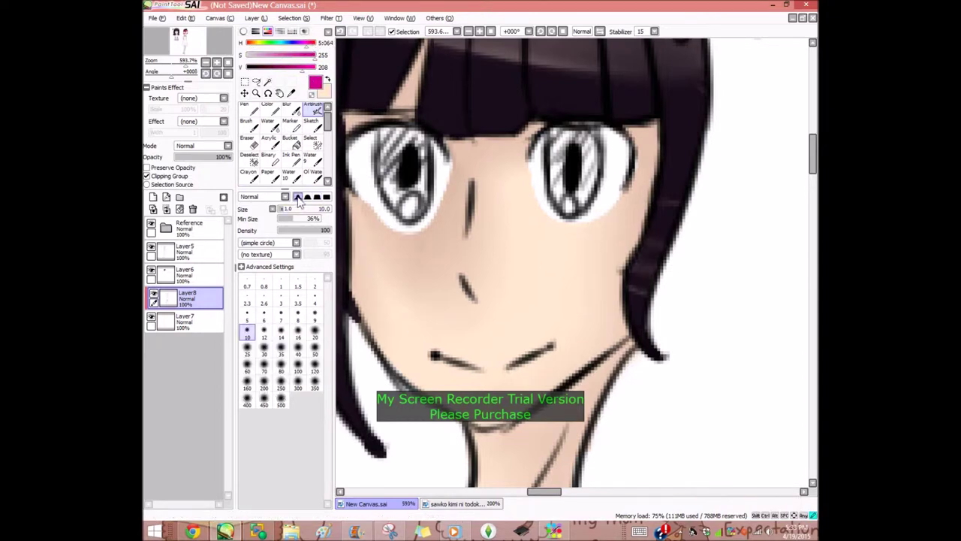
pyautogui.click(291, 109)
pyautogui.moveTo(499, 357); pyautogui.dragTo(497, 385)
# Airbrush and blur magenta on the lips at size 10, and undo the last stroke
pyautogui.click(256, 93)
pyautogui.moveTo(438, 343); pyautogui.dragTo(576, 415)
pyautogui.click(314, 110)
pyautogui.moveTo(520, 256)
pyautogui.mouseDown()
pyautogui.moveTo(542, 250)
pyautogui.moveTo(568, 215)
pyautogui.moveTo(455, 241)
pyautogui.moveTo(446, 161)
pyautogui.mouseUp()
pyautogui.click(295, 111)
pyautogui.click(316, 111)
pyautogui.moveTo(436, 214)
pyautogui.mouseDown()
pyautogui.moveTo(551, 193)
pyautogui.moveTo(591, 217)
pyautogui.moveTo(663, 173)
pyautogui.moveTo(463, 211)
pyautogui.moveTo(433, 192)
pyautogui.mouseUp()
pyautogui.scroll(-3, 448, 223)
pyautogui.scroll(1, 448, 222)
pyautogui.moveTo(222, 159); pyautogui.dragTo(147, 151)
pyautogui.click(342, 33)
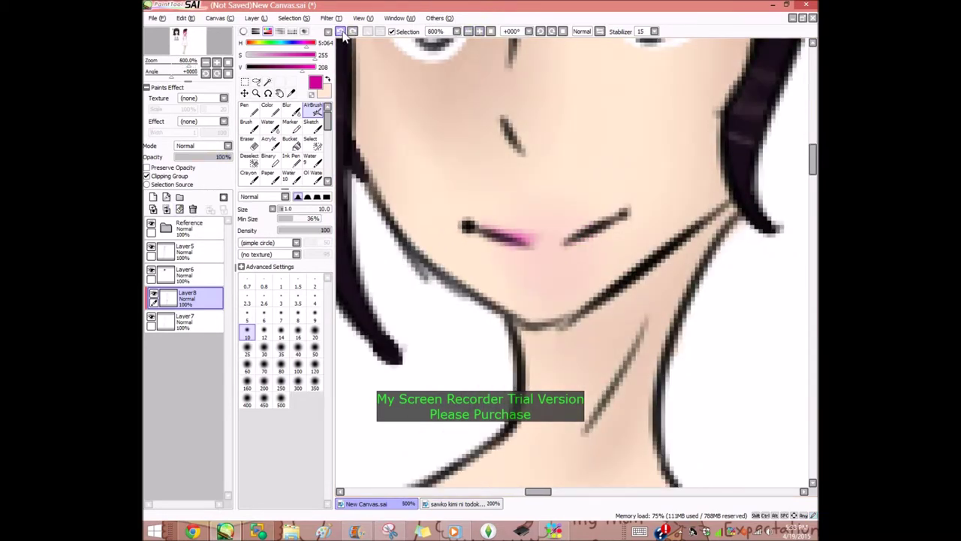
# Airbrush and blur magenta on the cheek beside the long hair strand, and dab magenta on the other cheek
pyautogui.moveTo(656, 89); pyautogui.dragTo(693, 76)
pyautogui.moveTo(388, 106)
pyautogui.mouseDown()
pyautogui.moveTo(444, 99)
pyautogui.moveTo(390, 104)
pyautogui.mouseUp()
pyautogui.click(290, 111)
pyautogui.moveTo(667, 112); pyautogui.dragTo(622, 123)
pyautogui.click(312, 111)
pyautogui.click(445, 117)
pyautogui.scroll(-2, 445, 117)
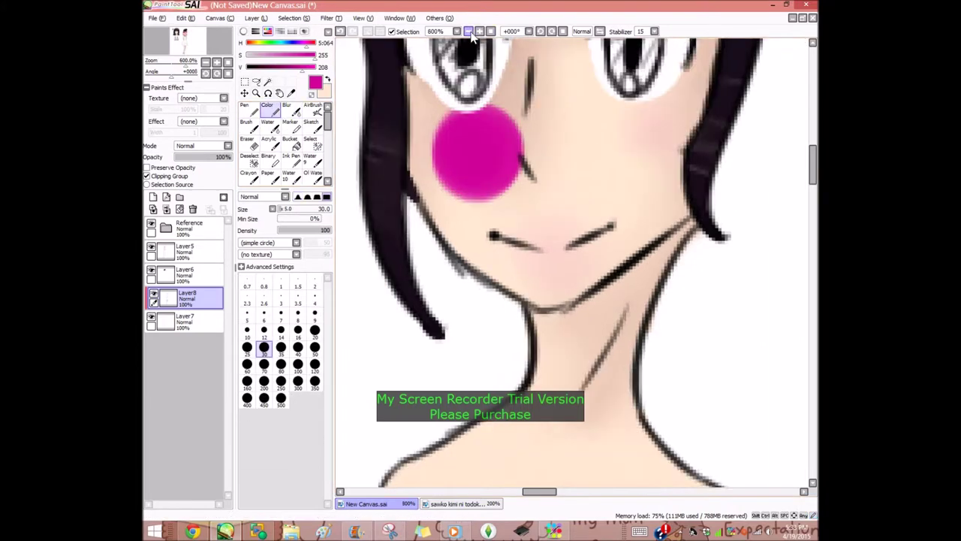
# Dab magenta on the remaining cheek and spread both spots into blush with a larger Blur brush
pyautogui.click(636, 160)
pyautogui.click(291, 111)
pyautogui.moveTo(518, 144)
pyautogui.mouseDown()
pyautogui.moveTo(502, 114)
pyautogui.moveTo(549, 176)
pyautogui.mouseUp()
pyautogui.click(302, 209)
pyautogui.moveTo(481, 165); pyautogui.dragTo(548, 203)
pyautogui.moveTo(622, 137); pyautogui.dragTo(653, 148)
pyautogui.moveTo(666, 195)
pyautogui.mouseDown()
pyautogui.moveTo(623, 176)
pyautogui.moveTo(597, 141)
pyautogui.mouseUp()
# Tone down the blush by airbrushing the light skin tone over both cheeks and blurring it in
pyautogui.click(328, 79)
pyautogui.click(312, 111)
pyautogui.moveTo(519, 147)
pyautogui.mouseDown()
pyautogui.moveTo(458, 211)
pyautogui.moveTo(634, 199)
pyautogui.moveTo(647, 215)
pyautogui.mouseUp()
pyautogui.click(293, 113)
pyautogui.moveTo(467, 202)
pyautogui.mouseDown()
pyautogui.moveTo(590, 175)
pyautogui.moveTo(660, 208)
pyautogui.mouseUp()
pyautogui.click(270, 111)
pyautogui.click(292, 111)
pyautogui.moveTo(467, 226)
pyautogui.mouseDown()
pyautogui.moveTo(491, 150)
pyautogui.moveTo(476, 135)
pyautogui.moveTo(491, 164)
pyautogui.mouseUp()
# Add magenta to the cheek with the Color brush and blur both cheeks at size 48
pyautogui.click(328, 79)
pyautogui.click(271, 111)
pyautogui.moveTo(620, 164); pyautogui.dragTo(642, 170)
pyautogui.click(286, 109)
pyautogui.moveTo(462, 156); pyautogui.dragTo(497, 172)
pyautogui.moveTo(633, 178); pyautogui.dragTo(640, 170)
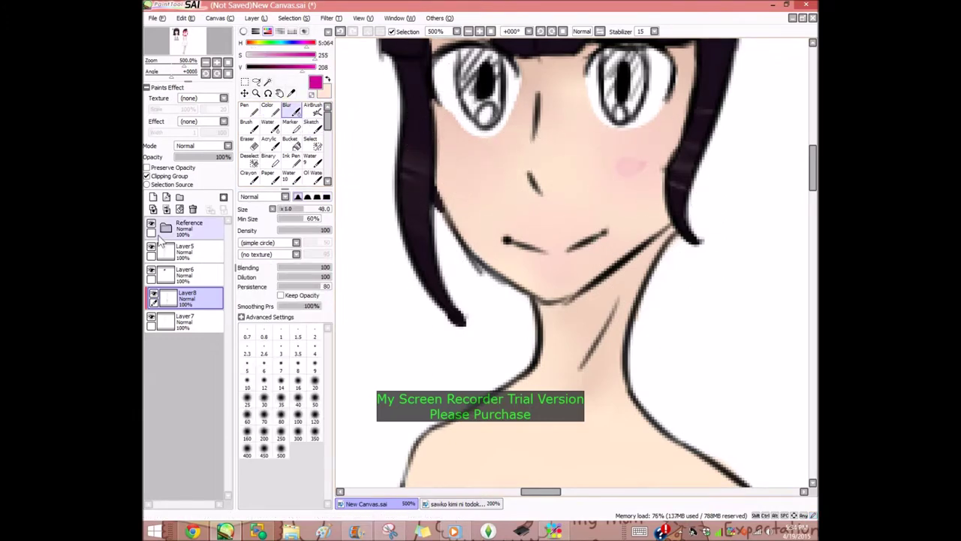
# Airbrush magenta lips on a new layer, lower its opacity to 32%, and merge it into Layer8
pyautogui.click(153, 196)
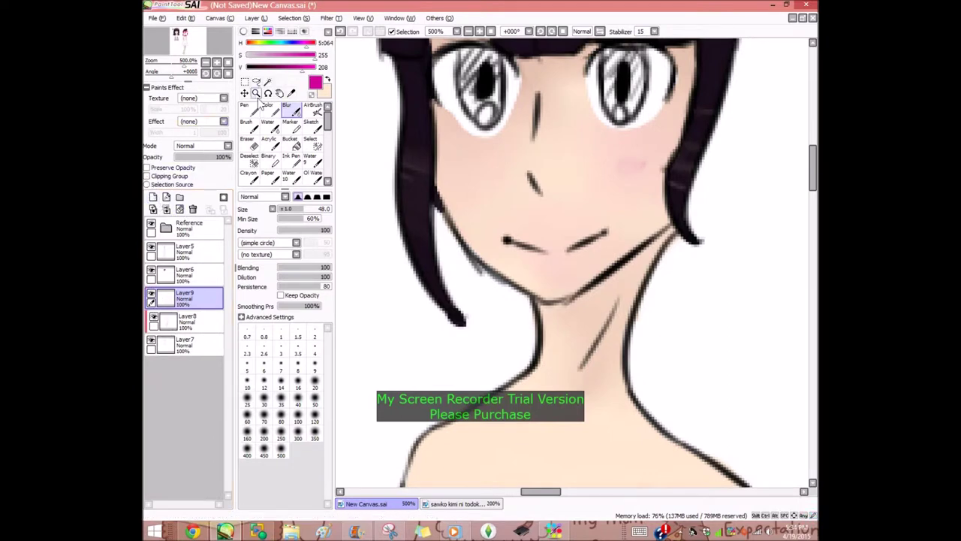
pyautogui.click(256, 93)
pyautogui.moveTo(502, 218); pyautogui.dragTo(627, 318)
pyautogui.click(312, 110)
pyautogui.moveTo(492, 202)
pyautogui.mouseDown()
pyautogui.moveTo(603, 197)
pyautogui.moveTo(543, 228)
pyautogui.moveTo(472, 197)
pyautogui.mouseUp()
pyautogui.moveTo(229, 156); pyautogui.dragTo(192, 156)
pyautogui.click(468, 31)
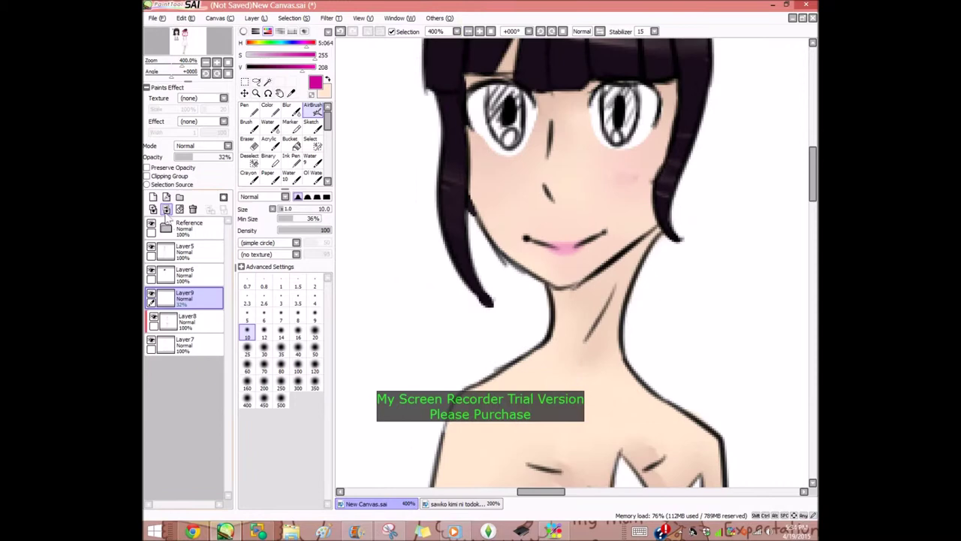
pyautogui.click(166, 210)
# Merge the clipped shading layer Layer8 down into the skin layer Layer7
pyautogui.click(490, 32)
pyautogui.click(490, 32)
pyautogui.click(273, 112)
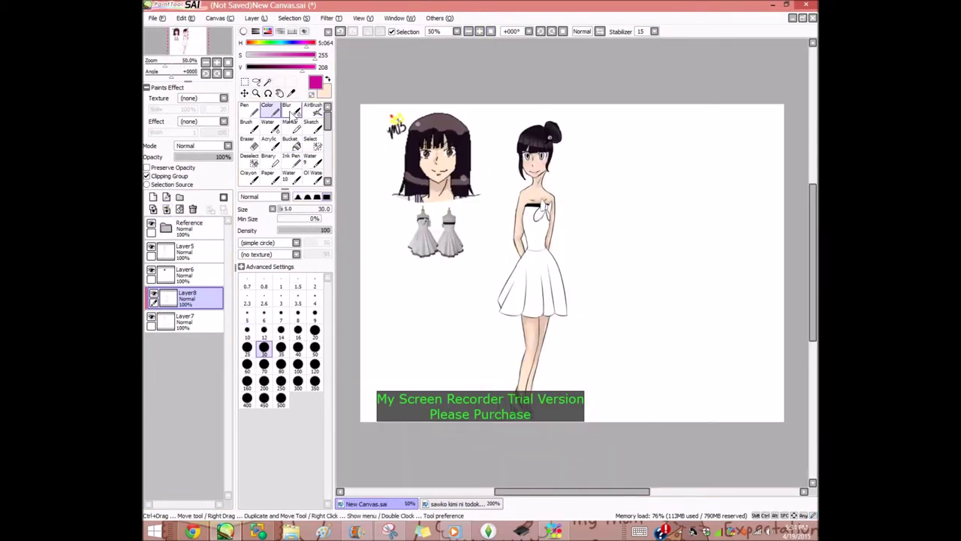
pyautogui.doubleClick(291, 113)
pyautogui.click(598, 272)
pyautogui.click(165, 209)
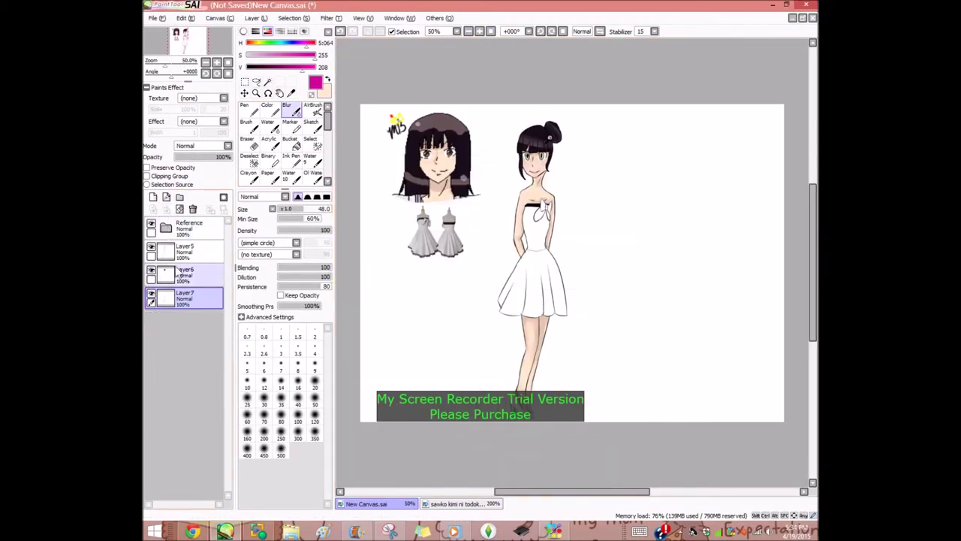
# Add a new layer above the skin layer and sample a lighter and a darker brown from the reference face's eyes
pyautogui.click(153, 197)
pyautogui.click(256, 93)
pyautogui.moveTo(528, 142); pyautogui.dragTo(559, 184)
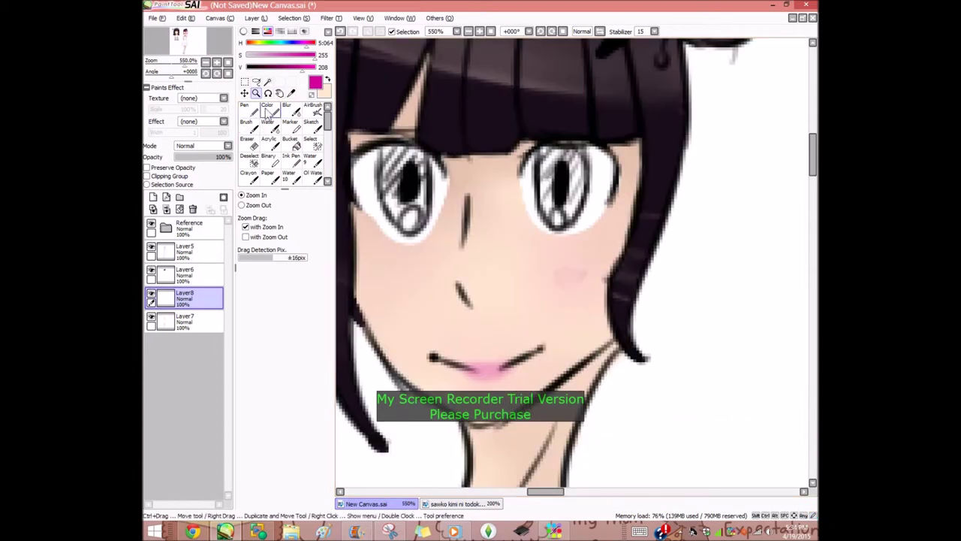
pyautogui.click(267, 110)
pyautogui.click(491, 32)
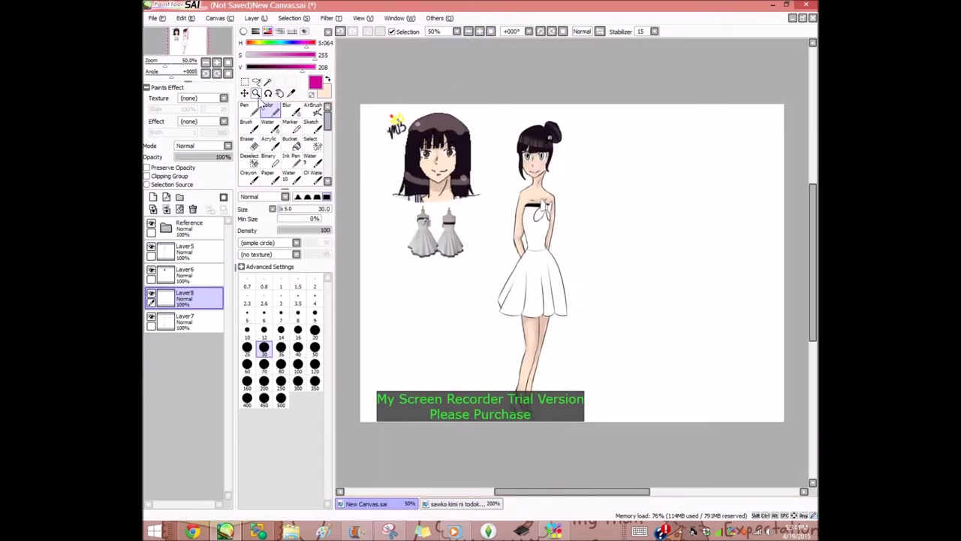
pyautogui.click(256, 94)
pyautogui.moveTo(407, 134); pyautogui.dragTo(474, 201)
pyautogui.keyDown('alt'); pyautogui.click(636, 164); pyautogui.keyUp('alt')
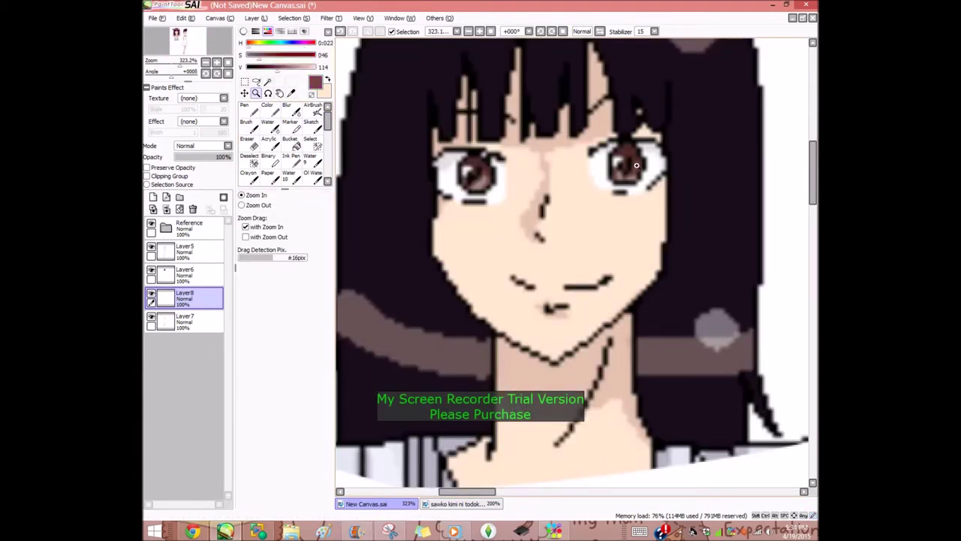
pyautogui.click(327, 80)
pyautogui.rightClick(473, 164)
# Fill both irises with the lighter brown on Layer8 using the Color brush at size 30
pyautogui.click(491, 33)
pyautogui.moveTo(518, 131); pyautogui.dragTo(571, 194)
pyautogui.moveTo(429, 219); pyautogui.dragTo(558, 345)
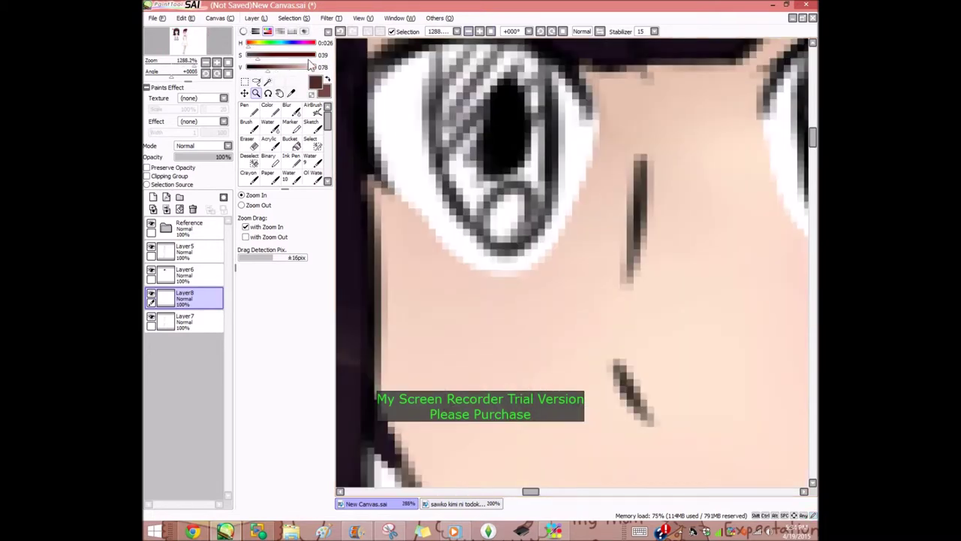
pyautogui.click(328, 80)
pyautogui.click(266, 110)
pyautogui.moveTo(478, 154)
pyautogui.mouseDown()
pyautogui.moveTo(491, 169)
pyautogui.moveTo(469, 117)
pyautogui.moveTo(516, 97)
pyautogui.moveTo(504, 136)
pyautogui.mouseUp()
pyautogui.click(468, 32)
pyautogui.moveTo(731, 179)
pyautogui.mouseDown()
pyautogui.moveTo(744, 226)
pyautogui.moveTo(708, 189)
pyautogui.moveTo(743, 150)
pyautogui.moveTo(751, 187)
pyautogui.mouseUp()
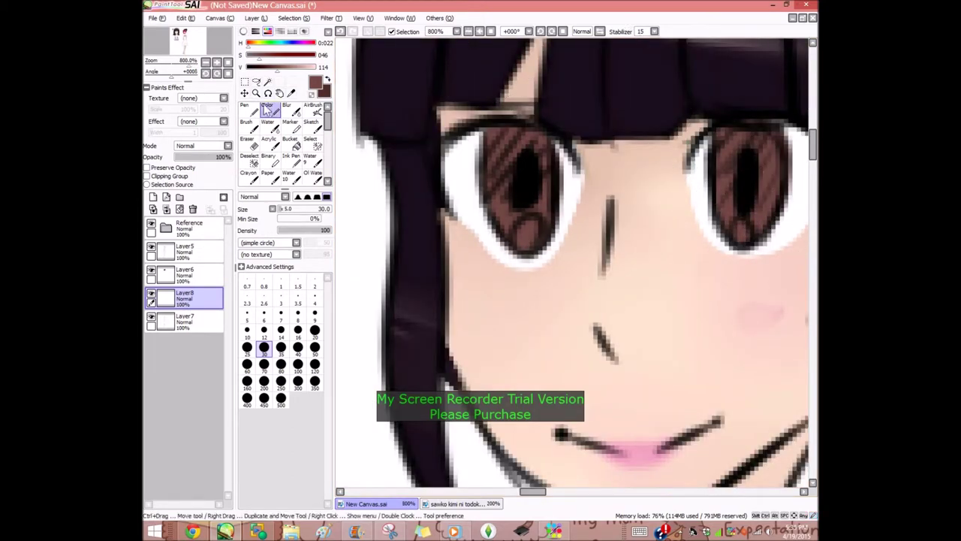
# Shade the upper irises with the darker brown at size 5 on a new clipped layer, and blur the edges at size 13
pyautogui.click(153, 196)
pyautogui.click(147, 175)
pyautogui.click(247, 312)
pyautogui.click(328, 79)
pyautogui.moveTo(487, 144)
pyautogui.mouseDown()
pyautogui.moveTo(549, 150)
pyautogui.moveTo(500, 135)
pyautogui.mouseUp()
pyautogui.moveTo(728, 156)
pyautogui.mouseDown()
pyautogui.moveTo(721, 130)
pyautogui.moveTo(744, 160)
pyautogui.mouseUp()
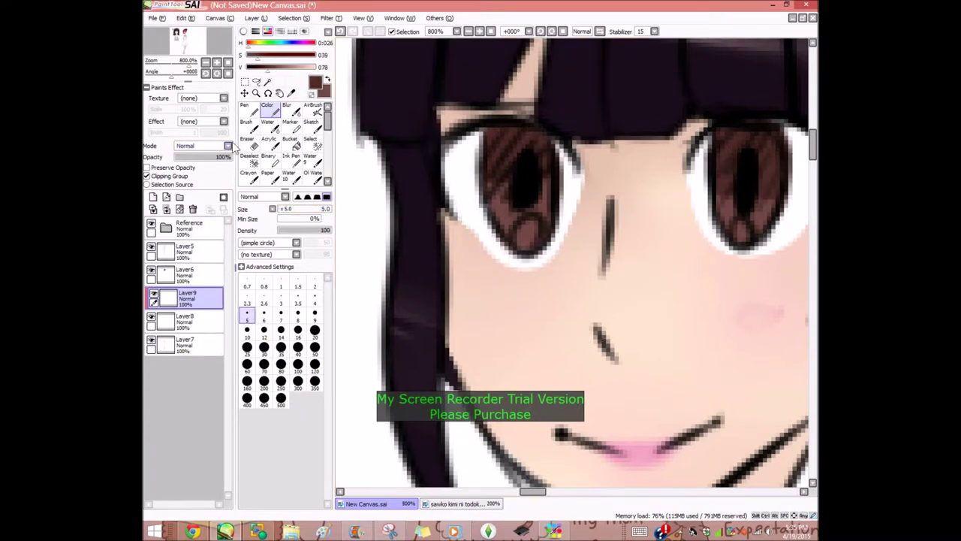
pyautogui.click(288, 109)
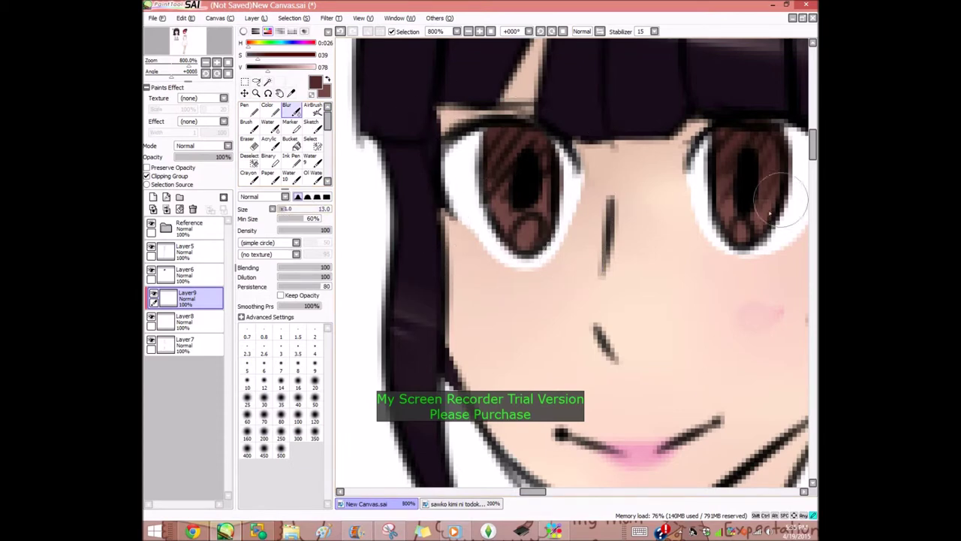
# Airbrush the tops of both irises in a deeper brown with value 52, and blur the strokes
pyautogui.click(319, 110)
pyautogui.click(260, 68)
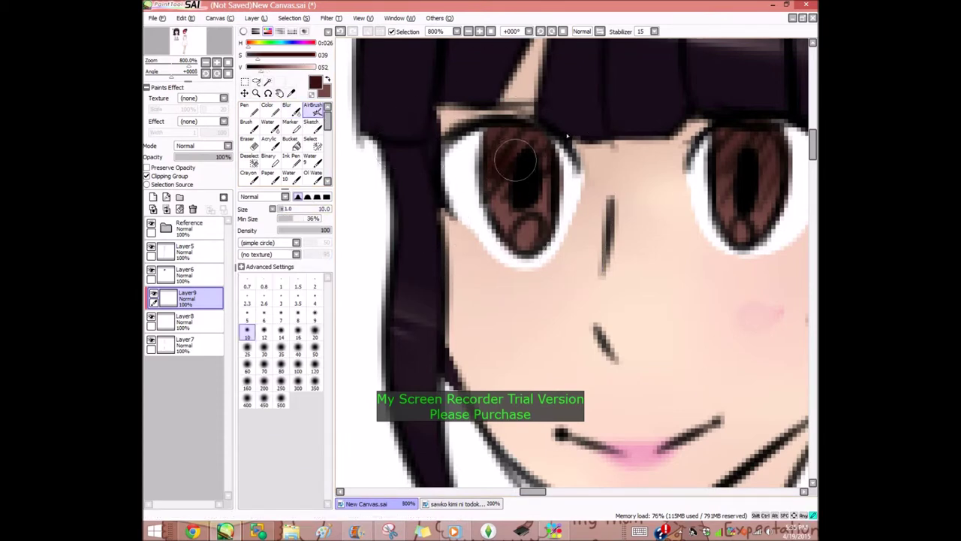
pyautogui.moveTo(504, 147); pyautogui.dragTo(534, 173)
pyautogui.moveTo(763, 141); pyautogui.dragTo(726, 133)
pyautogui.click(289, 110)
pyautogui.moveTo(497, 167); pyautogui.dragTo(518, 188)
pyautogui.moveTo(751, 169); pyautogui.dragTo(766, 194)
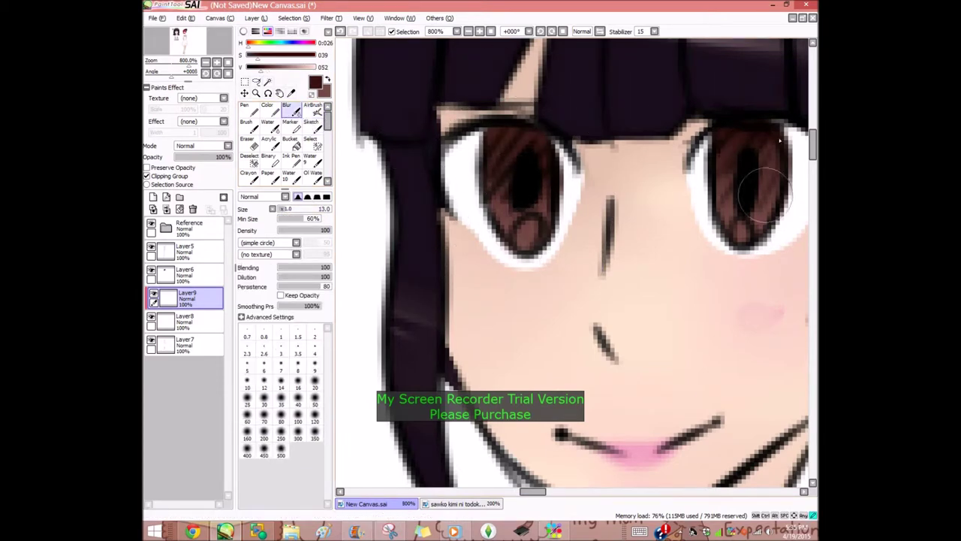
# Airbrush a lighter brown with value 184 at the bottom of both irises, and blur it
pyautogui.moveTo(263, 69); pyautogui.dragTo(296, 69)
pyautogui.click(313, 111)
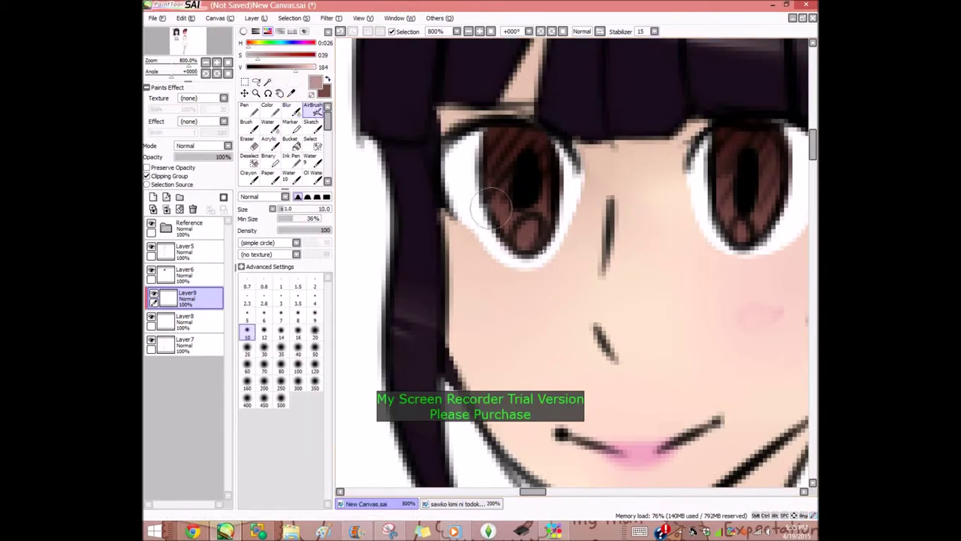
pyautogui.moveTo(534, 220); pyautogui.dragTo(526, 239)
pyautogui.moveTo(743, 220); pyautogui.dragTo(742, 236)
pyautogui.click(291, 110)
pyautogui.moveTo(519, 218); pyautogui.dragTo(531, 219)
pyautogui.moveTo(741, 216); pyautogui.dragTo(732, 212)
pyautogui.click(490, 32)
pyautogui.click(481, 33)
pyautogui.click(482, 33)
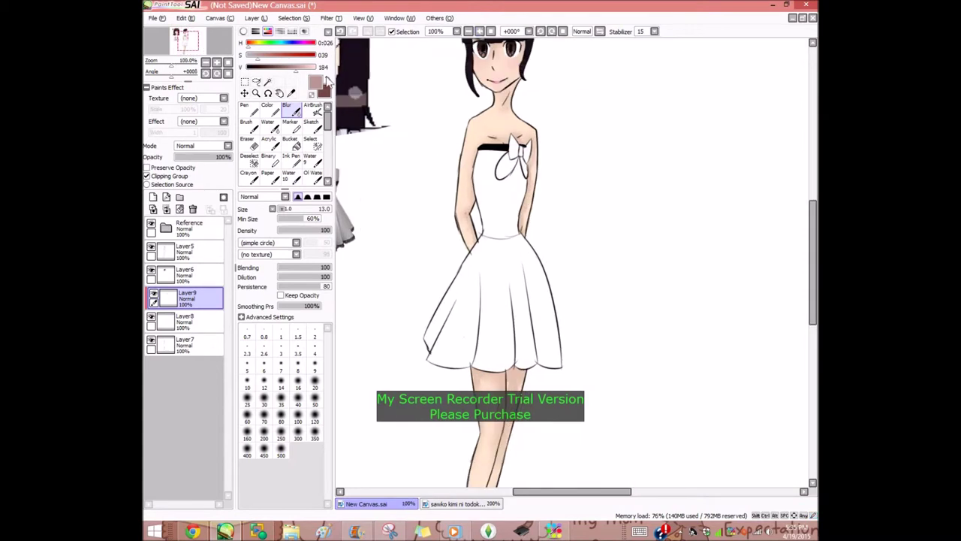
pyautogui.click(245, 93)
pyautogui.click(317, 110)
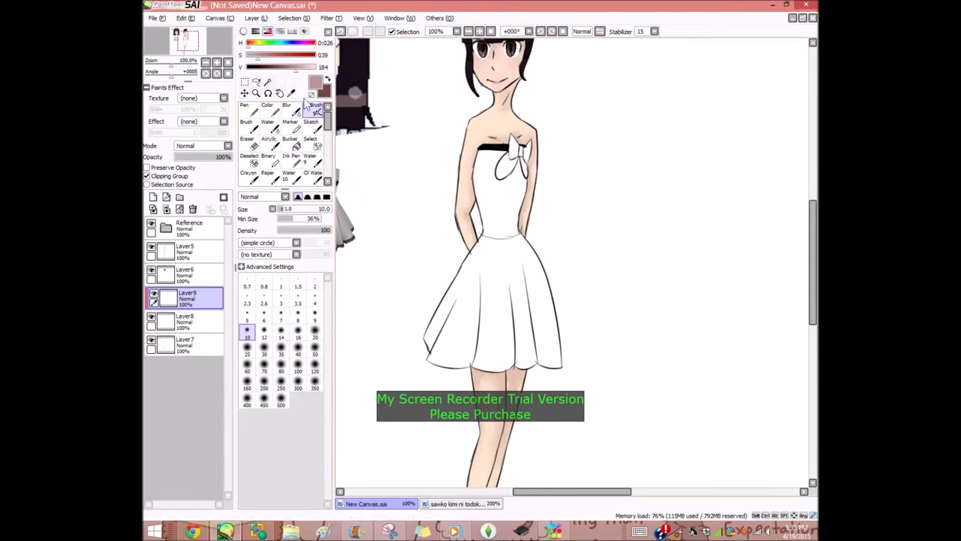
pyautogui.click(288, 110)
pyautogui.click(317, 110)
pyautogui.click(289, 110)
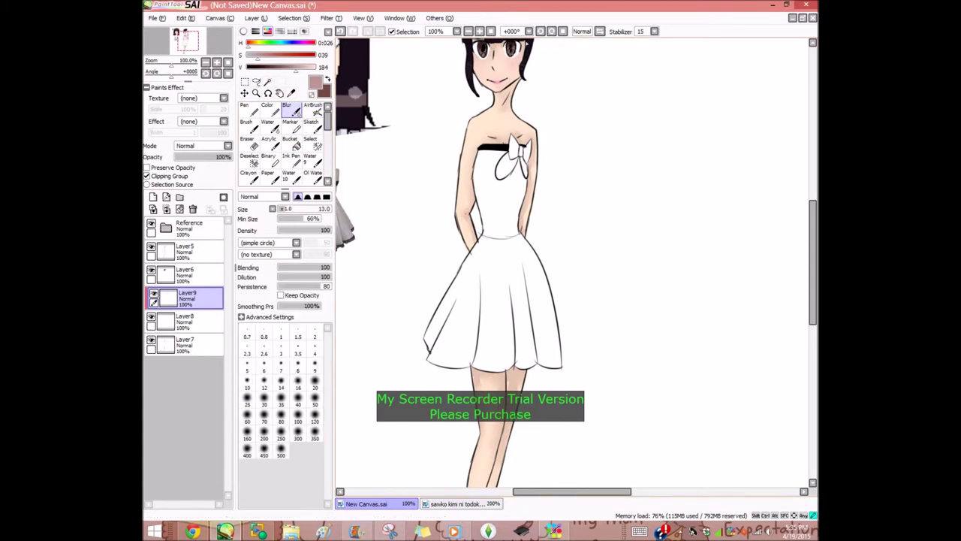
# Delete the clipped iris shading layer, and airbrush white highlights in both eyes on Layer5
pyautogui.click(192, 209)
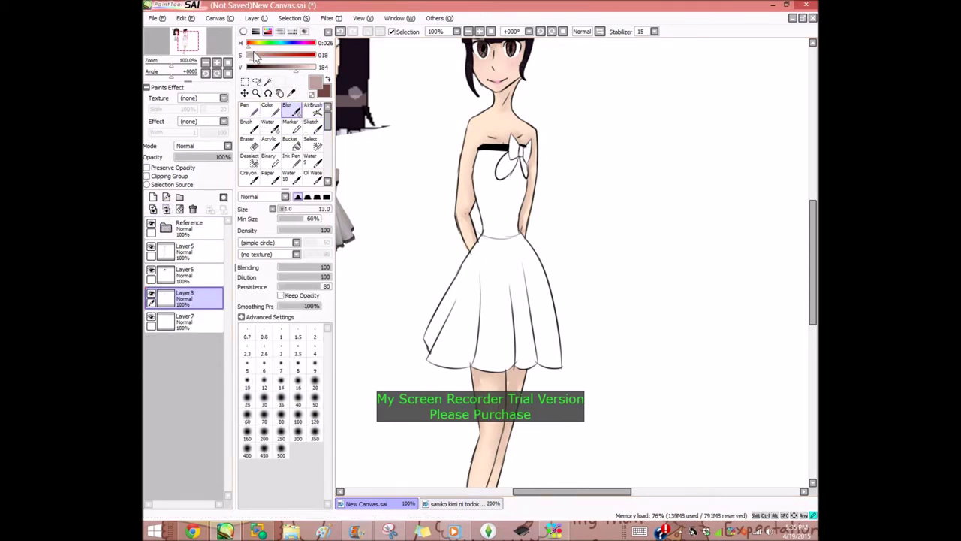
pyautogui.click(255, 56)
pyautogui.click(317, 110)
pyautogui.click(192, 252)
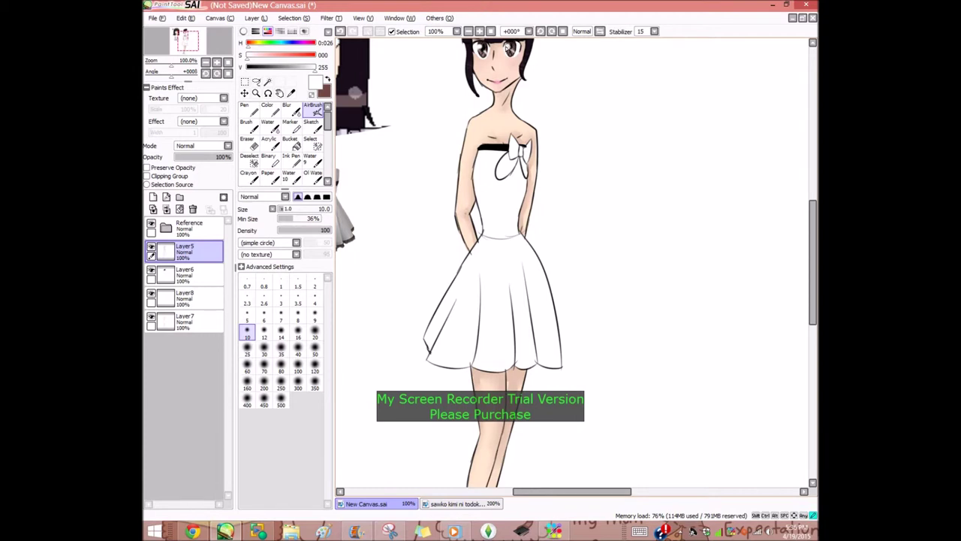
# Merge the hair from Layer6 down into the skin colours on Layer7, keeping an empty Layer8 beneath Layer5
pyautogui.click(156, 299)
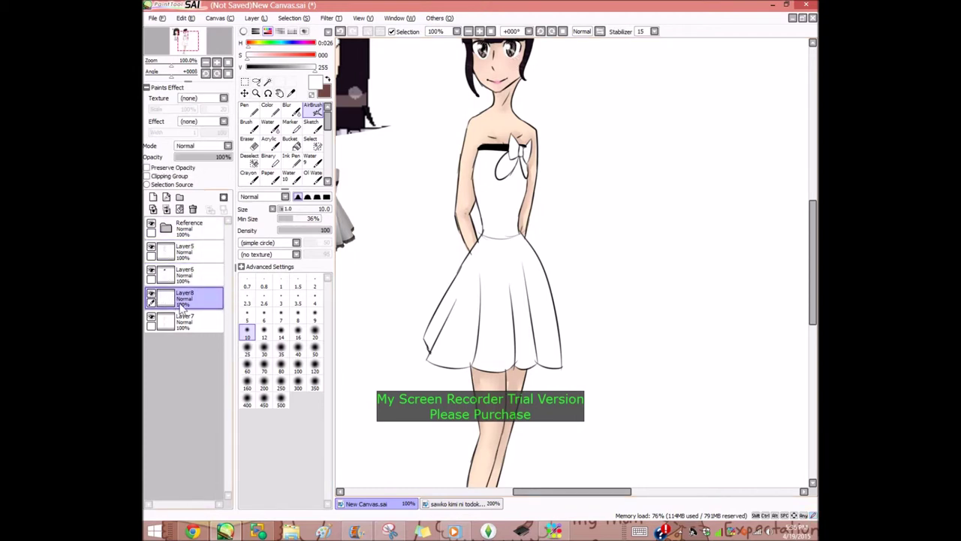
pyautogui.click(188, 277)
pyautogui.click(167, 210)
pyautogui.click(167, 210)
pyautogui.hotkey('ctrl', 'z')
# Select the bodice, skirt and bow areas of the dress line art on Layer5 with the Magic Wand
pyautogui.click(256, 93)
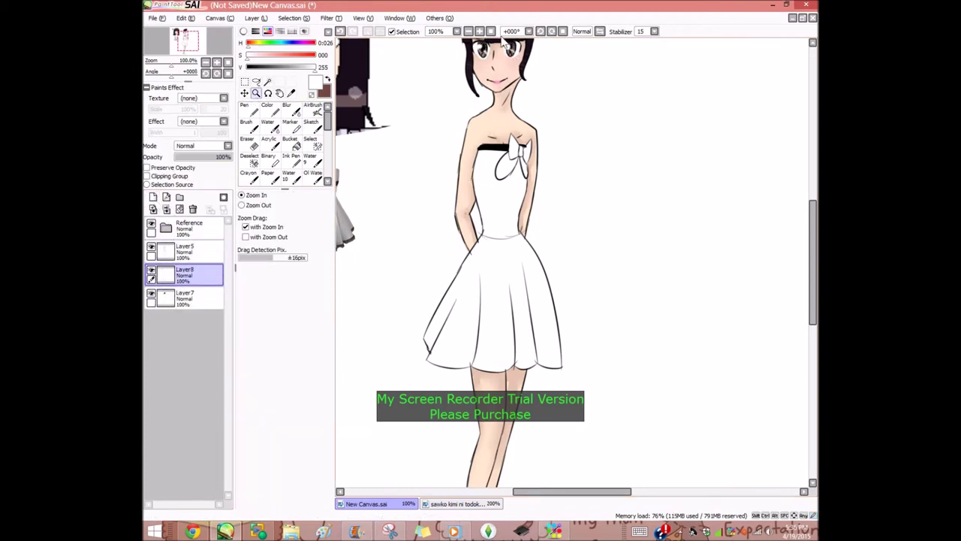
pyautogui.click(491, 31)
pyautogui.moveTo(499, 199); pyautogui.dragTo(613, 353)
pyautogui.click(267, 81)
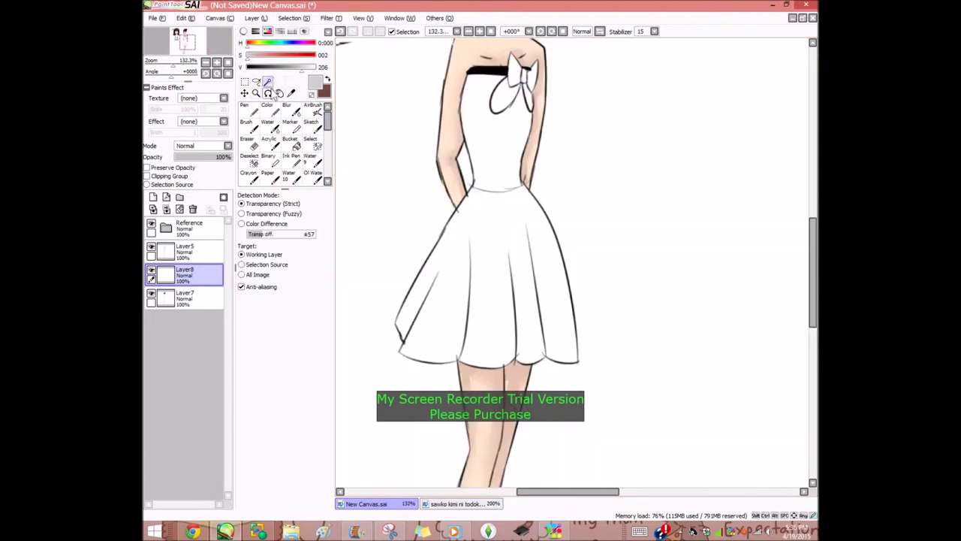
pyautogui.click(423, 300)
pyautogui.click(184, 252)
pyautogui.click(485, 126)
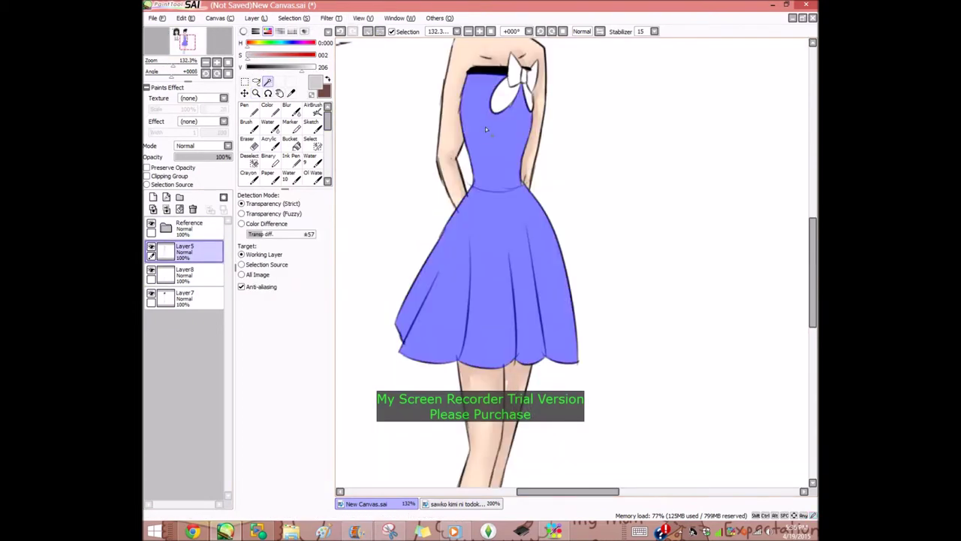
pyautogui.click(470, 32)
pyautogui.click(470, 32)
pyautogui.click(480, 31)
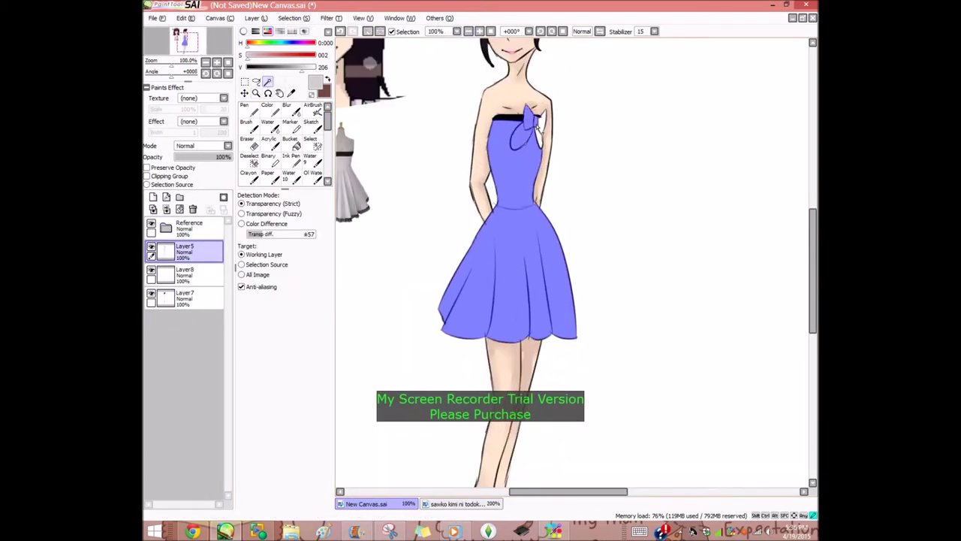
# Fill the selected dress with light grey on Layer8 using the Bucket
pyautogui.click(289, 144)
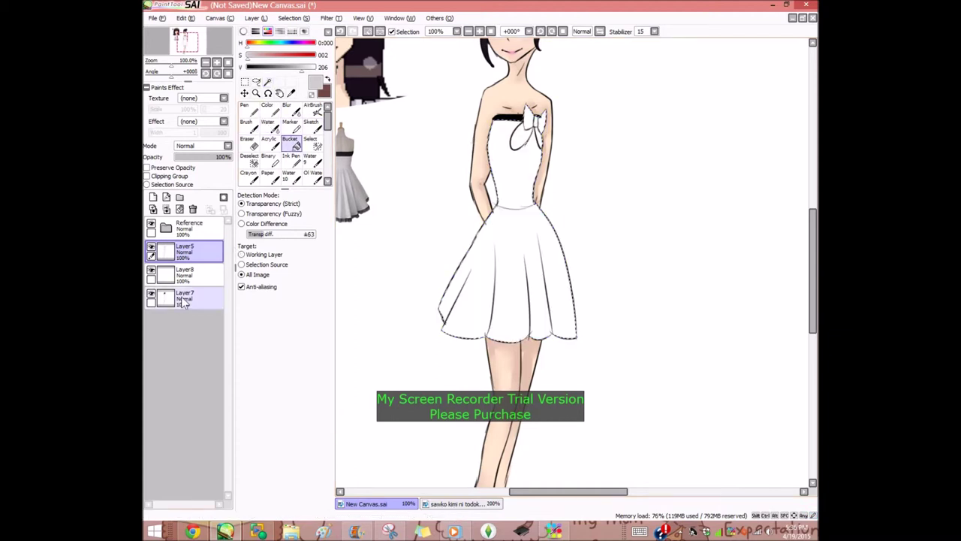
pyautogui.click(184, 275)
pyautogui.click(485, 158)
pyautogui.click(487, 157)
# Airbrush soft grey shading with value 212 at size 10 on the bodice, waist and skirt, and blur it at size 22
pyautogui.click(304, 68)
pyautogui.click(312, 110)
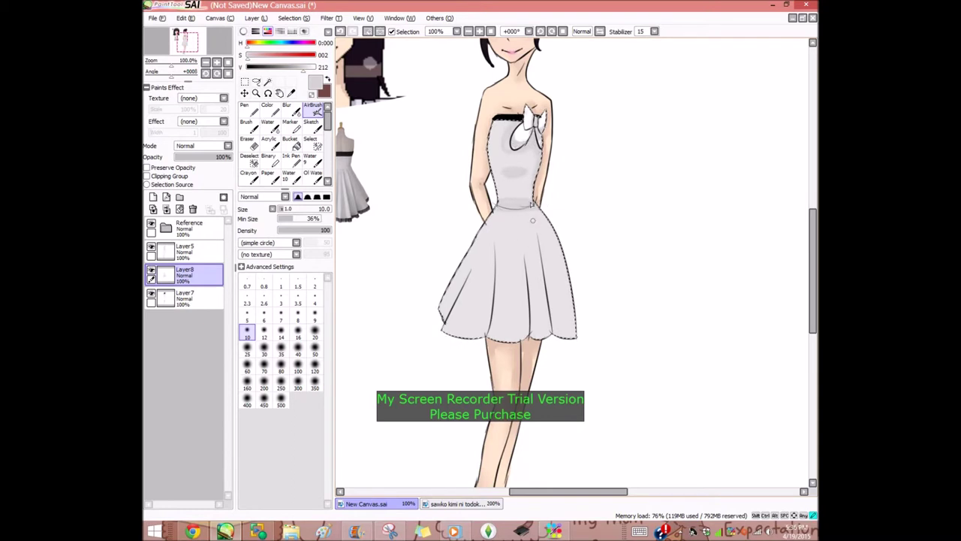
pyautogui.click(291, 109)
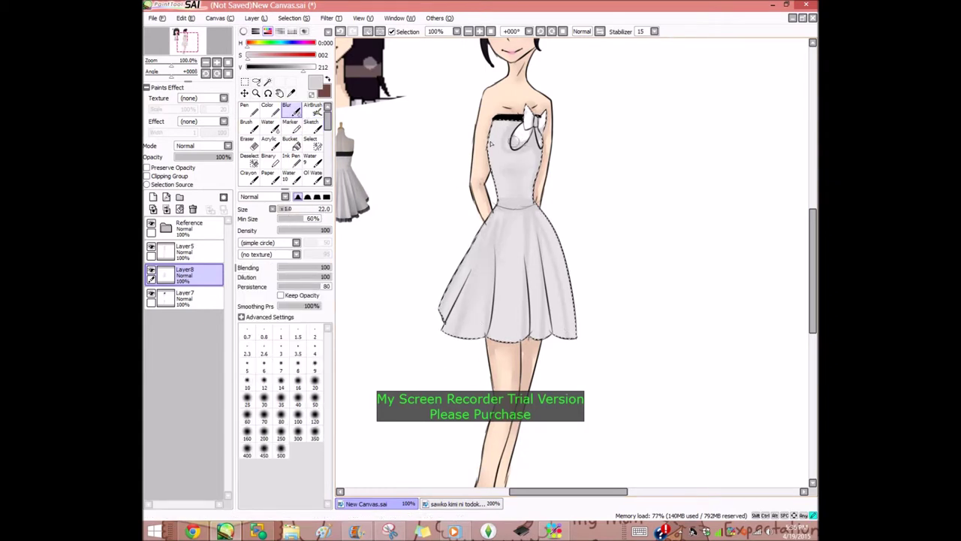
# Airbrush darker grey with value 176 along the skirt folds and across the midriff, and blur the strokes
pyautogui.click(317, 109)
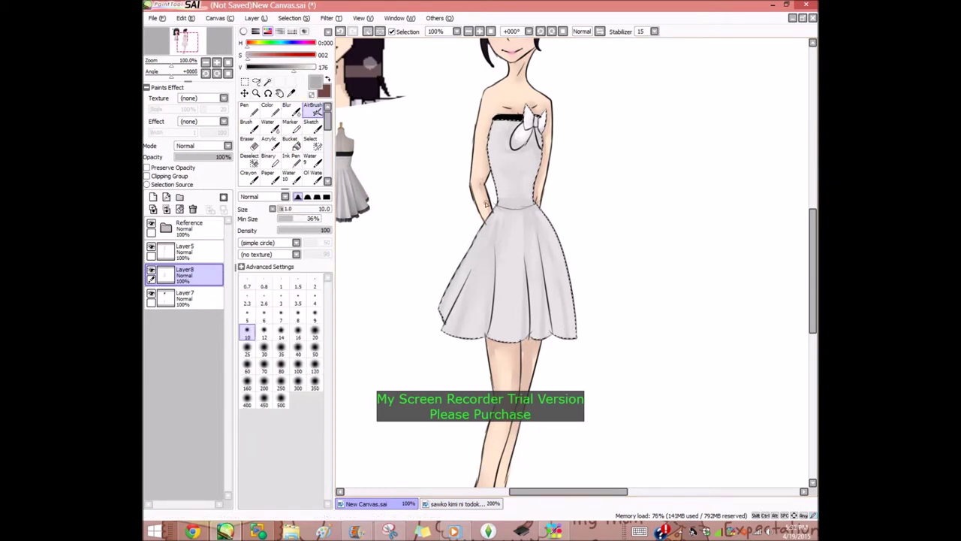
pyautogui.moveTo(502, 218); pyautogui.dragTo(486, 335)
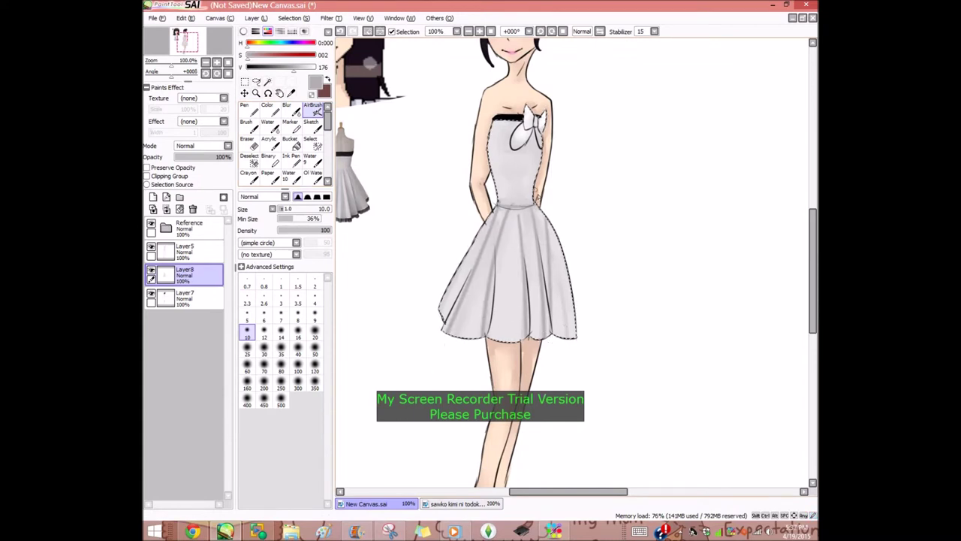
pyautogui.moveTo(523, 163); pyautogui.dragTo(527, 165)
pyautogui.click(291, 110)
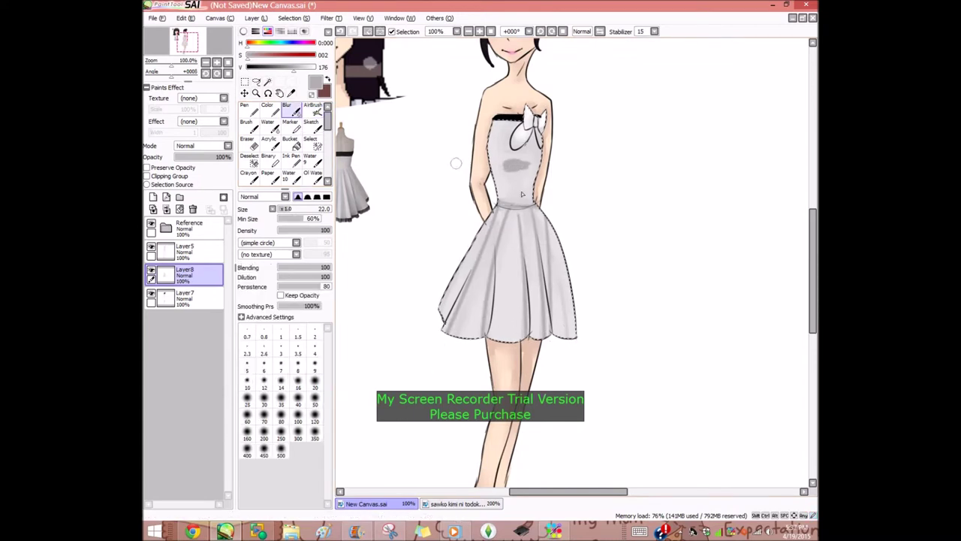
# Airbrush white highlights between the skirt folds at size 10, and blur them into the grey
pyautogui.click(315, 68)
pyautogui.click(314, 110)
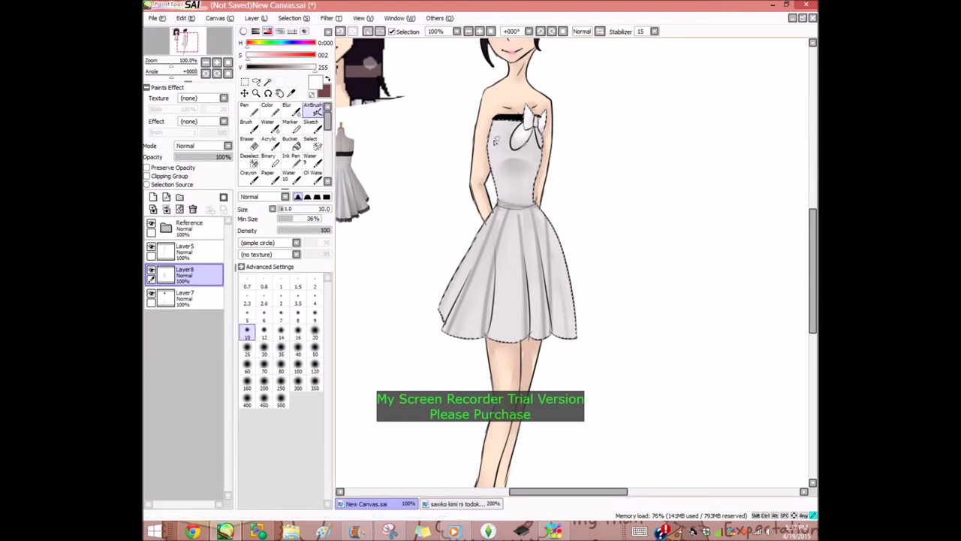
pyautogui.press('b')
pyautogui.click(314, 110)
pyautogui.moveTo(494, 335); pyautogui.dragTo(502, 261)
pyautogui.moveTo(464, 297); pyautogui.dragTo(543, 282)
pyautogui.click(291, 109)
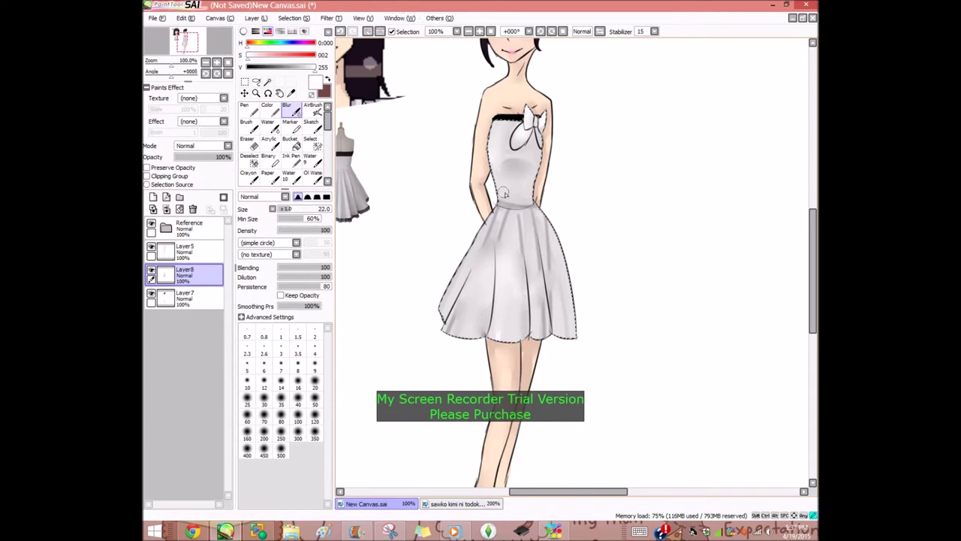
# Trim the bow's edges in black at size 5, and merge the dress colours into Layer7 with a fresh layer above
pyautogui.moveTo(278, 68); pyautogui.dragTo(246, 67)
pyautogui.click(271, 111)
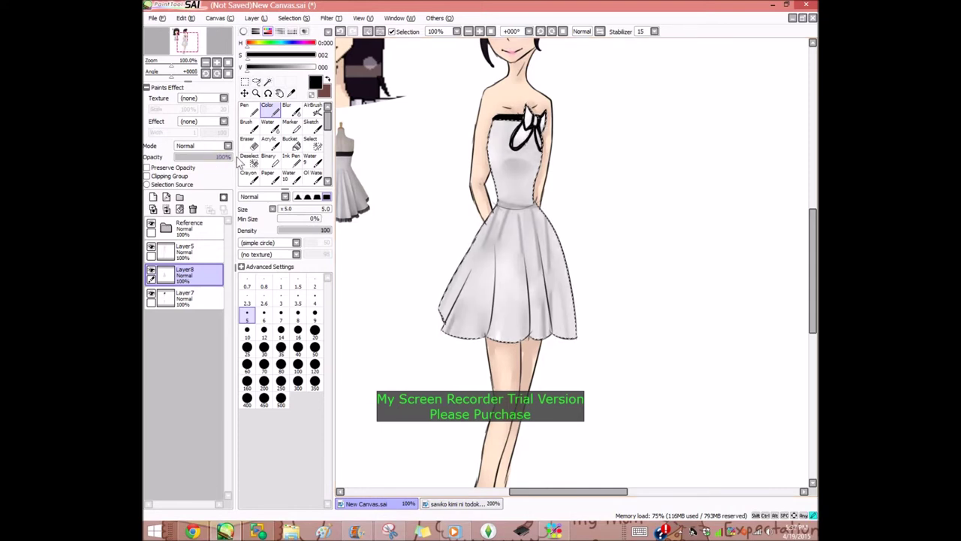
pyautogui.click(166, 210)
pyautogui.click(153, 197)
pyautogui.click(369, 31)
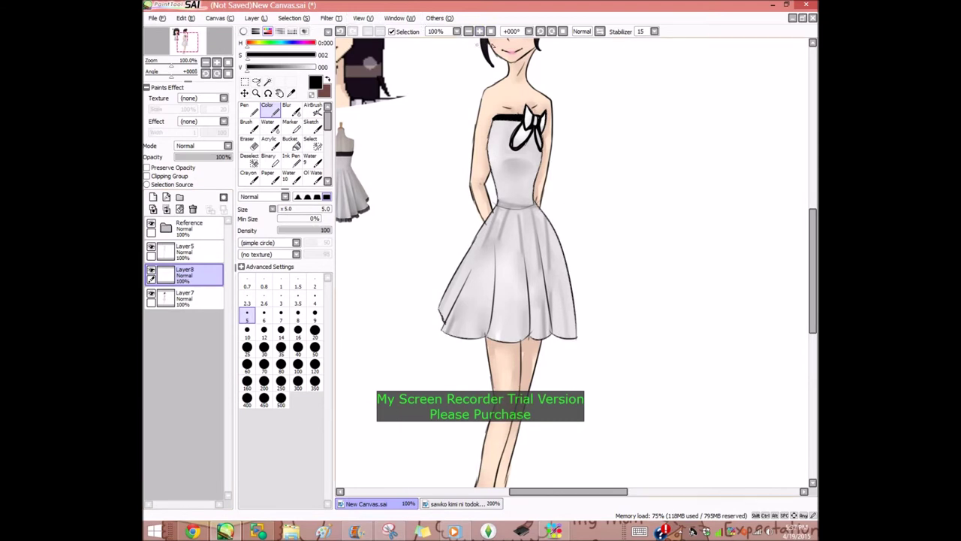
pyautogui.click(491, 31)
pyautogui.click(256, 93)
pyautogui.click(267, 82)
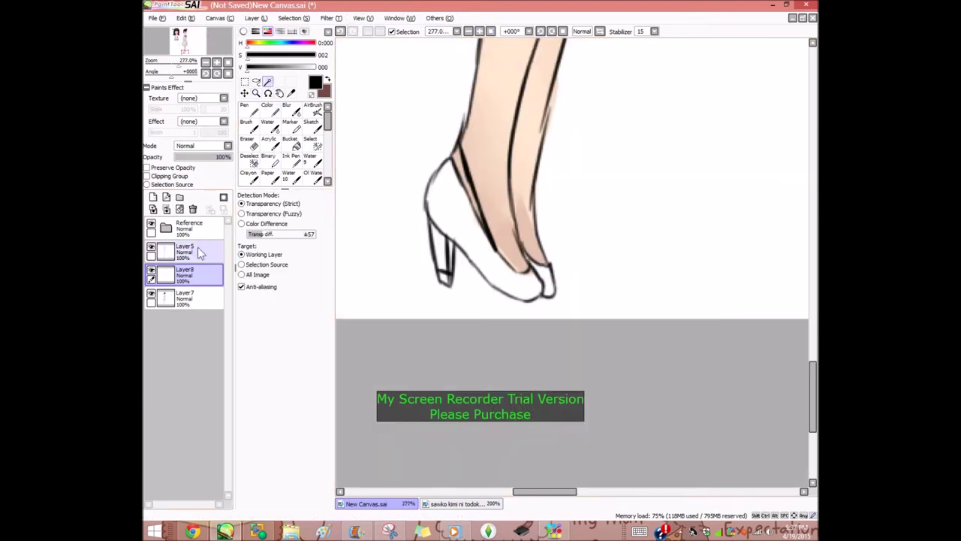
pyautogui.click(198, 248)
pyautogui.click(473, 214)
pyautogui.click(366, 32)
pyautogui.click(442, 208)
pyautogui.click(441, 244)
pyautogui.click(341, 32)
pyautogui.click(341, 32)
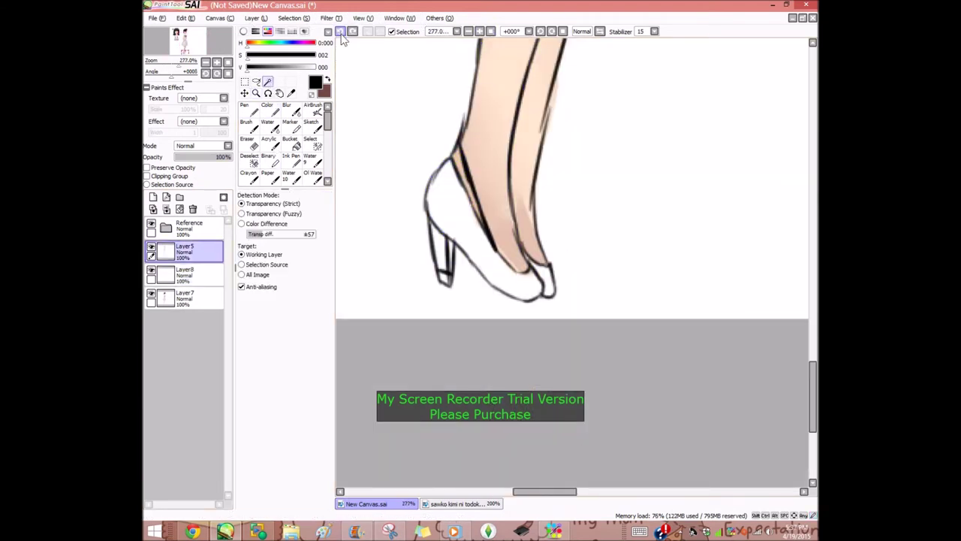
# Select both high-heeled shoes on Layer5 by combining the selection pen with the Magic Wand
pyautogui.click(312, 143)
pyautogui.moveTo(520, 278); pyautogui.dragTo(456, 249)
pyautogui.click(267, 81)
pyautogui.click(461, 211)
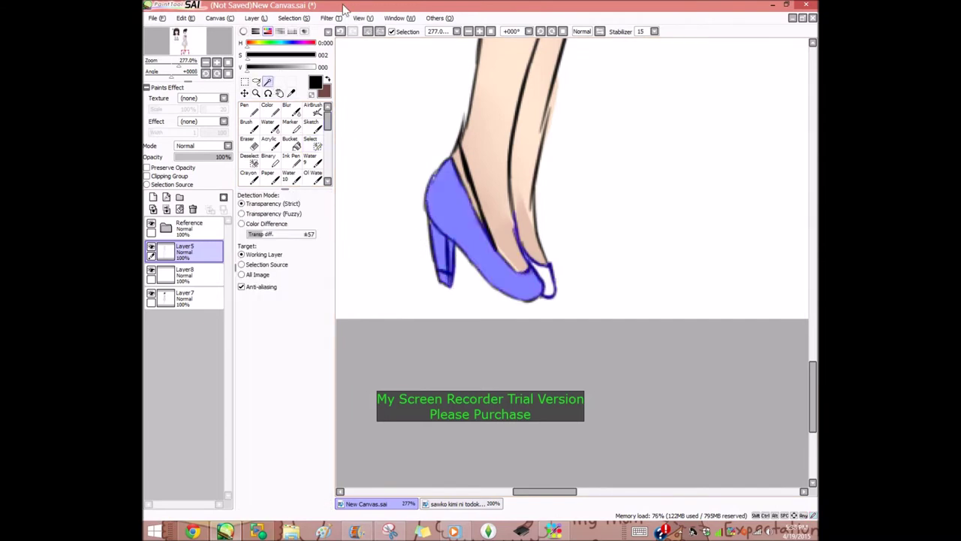
# Paint light grey with value 210 at size 50 over the shoes' heels and edges on Layer8, and blur it
pyautogui.click(269, 110)
pyautogui.moveTo(289, 68); pyautogui.dragTo(330, 70)
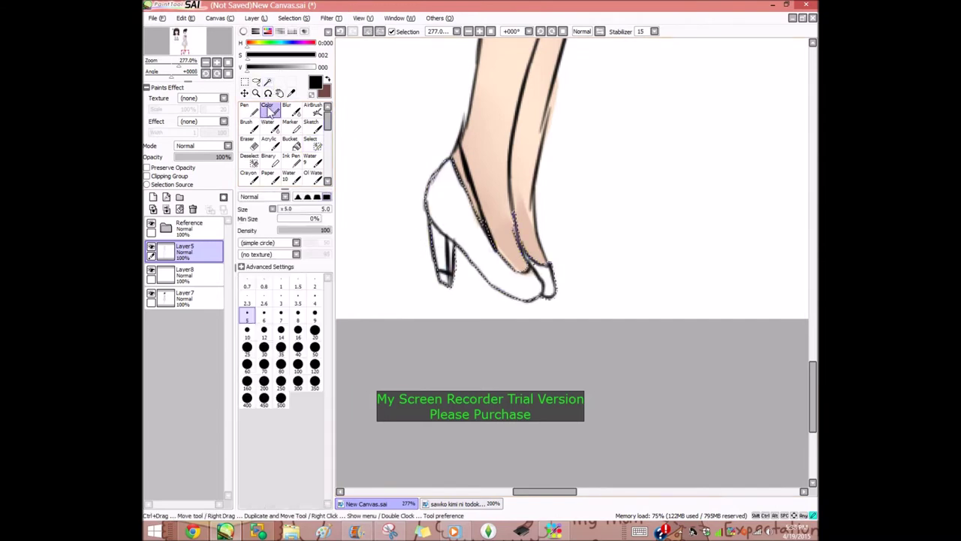
pyautogui.click(342, 31)
pyautogui.click(204, 267)
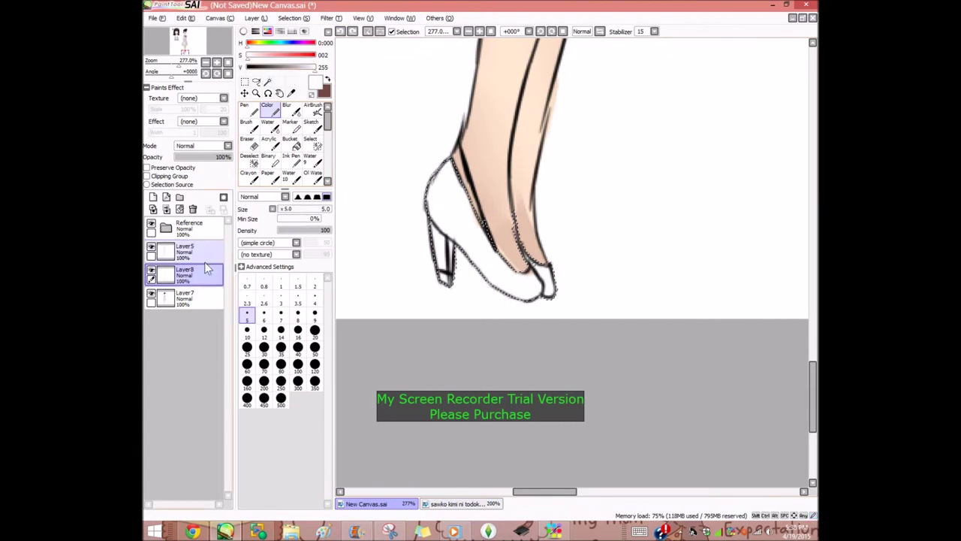
pyautogui.click(302, 209)
pyautogui.click(304, 69)
pyautogui.moveTo(304, 69); pyautogui.dragTo(304, 69)
pyautogui.moveTo(445, 155); pyautogui.dragTo(452, 261)
pyautogui.click(342, 31)
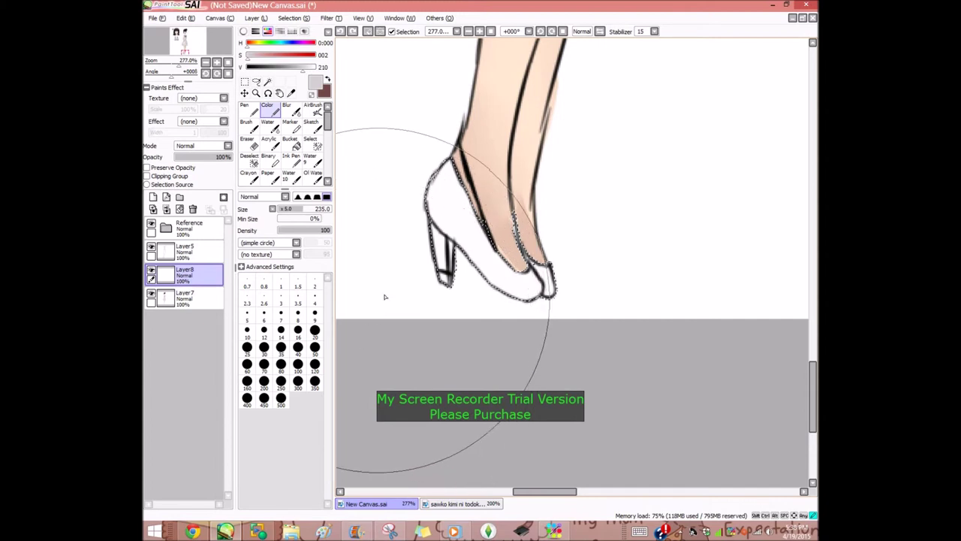
pyautogui.click(377, 264)
pyautogui.click(315, 346)
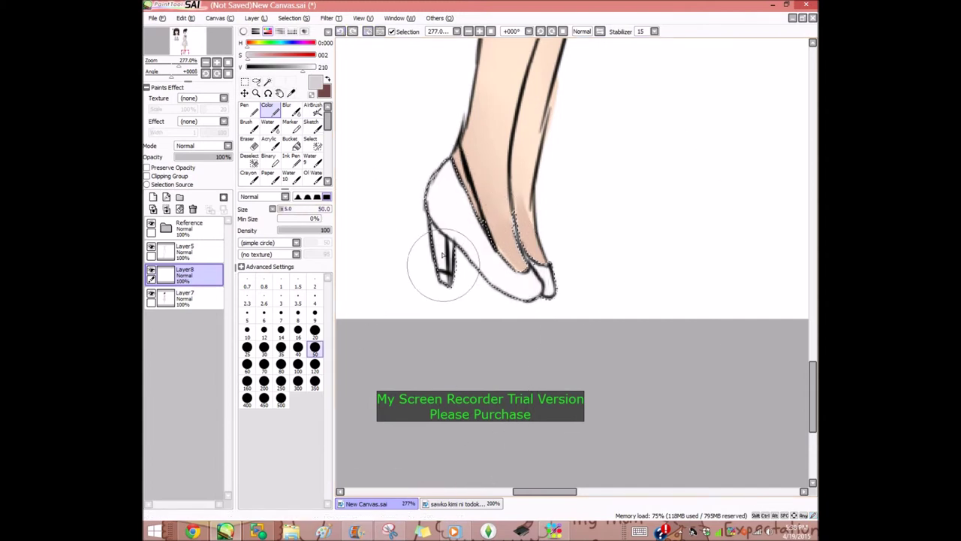
pyautogui.moveTo(539, 264); pyautogui.dragTo(556, 313)
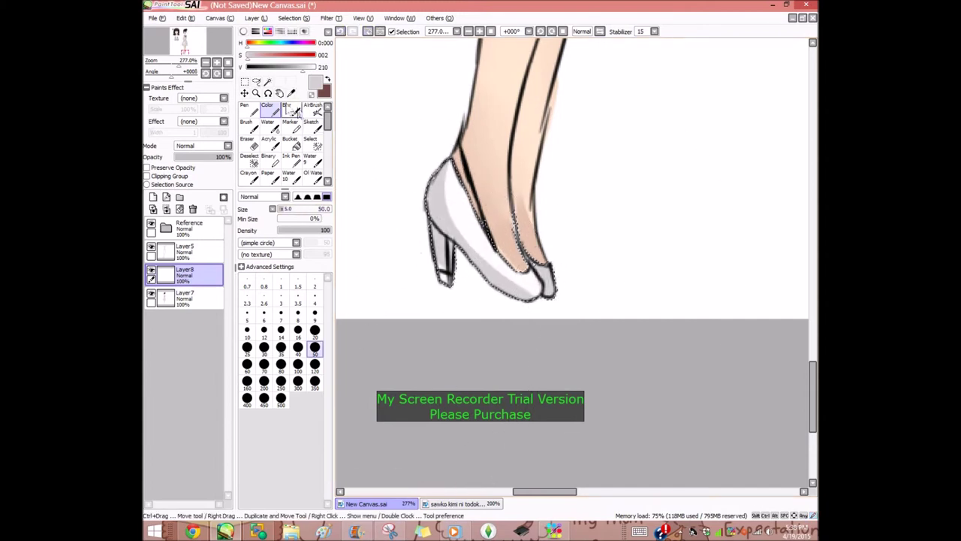
pyautogui.click(290, 111)
pyautogui.moveTo(448, 175); pyautogui.dragTo(475, 242)
# Add white highlights to the side and toe of the front shoe, and blur them at size 22
pyautogui.click(315, 111)
pyautogui.click(315, 68)
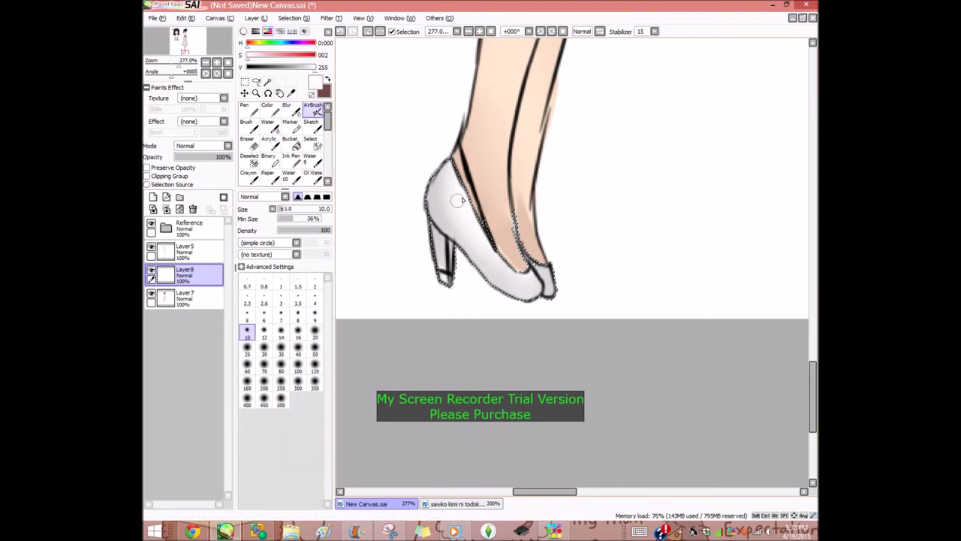
pyautogui.click(292, 126)
pyautogui.click(292, 112)
pyautogui.moveTo(443, 188); pyautogui.dragTo(451, 214)
pyautogui.click(270, 112)
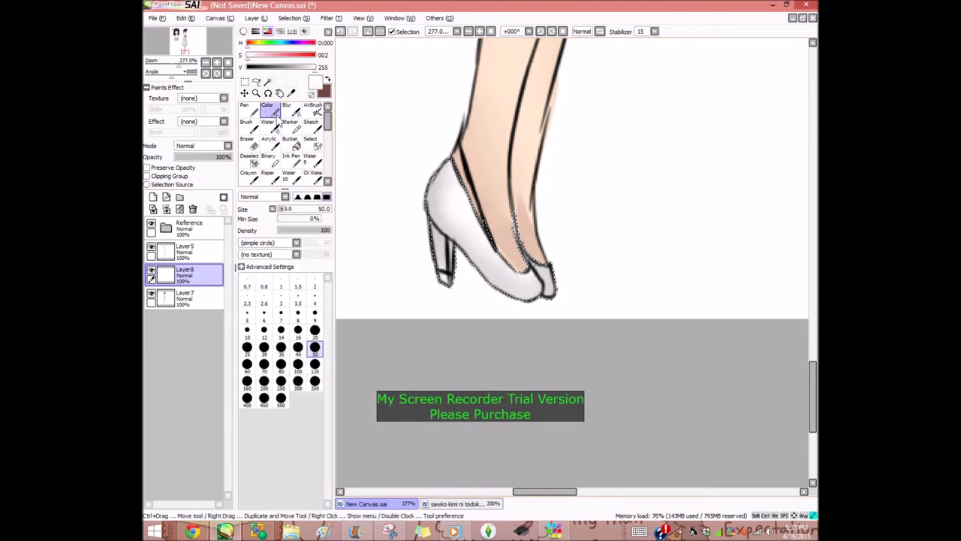
pyautogui.moveTo(537, 283)
pyautogui.mouseDown()
pyautogui.moveTo(546, 287)
pyautogui.moveTo(520, 290)
pyautogui.mouseUp()
pyautogui.click(291, 110)
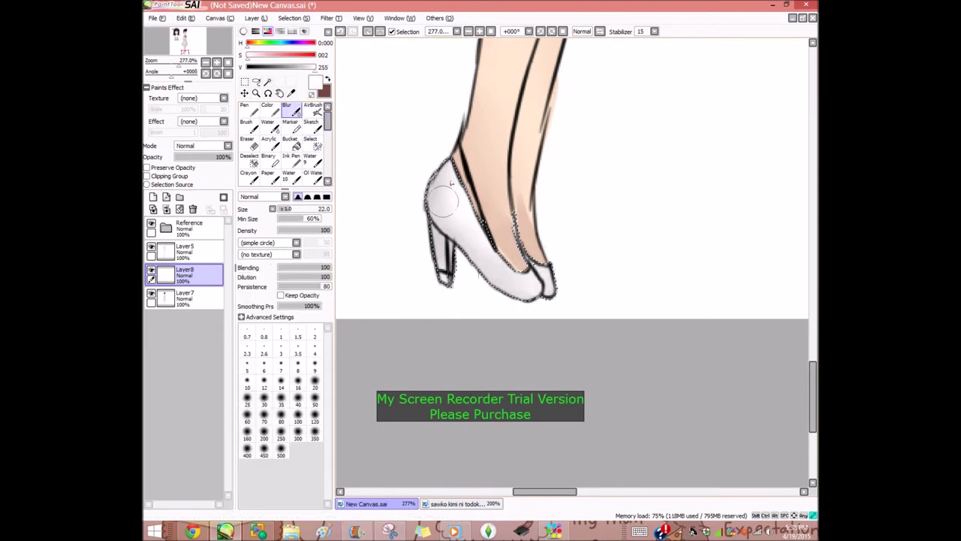
# Darken the selected shoes by lowering the luminescence with the Hue and Saturation filter
pyautogui.click(328, 17)
pyautogui.click(353, 30)
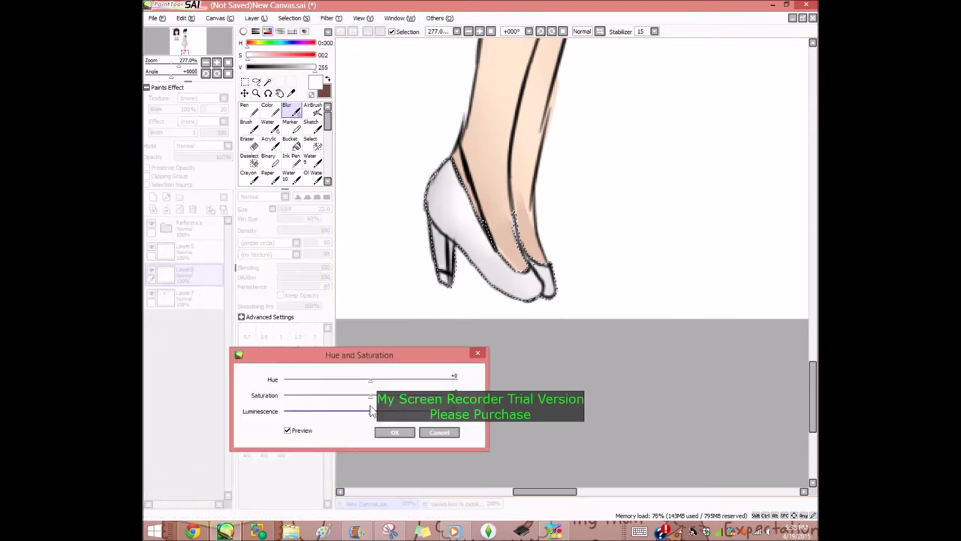
pyautogui.click(394, 431)
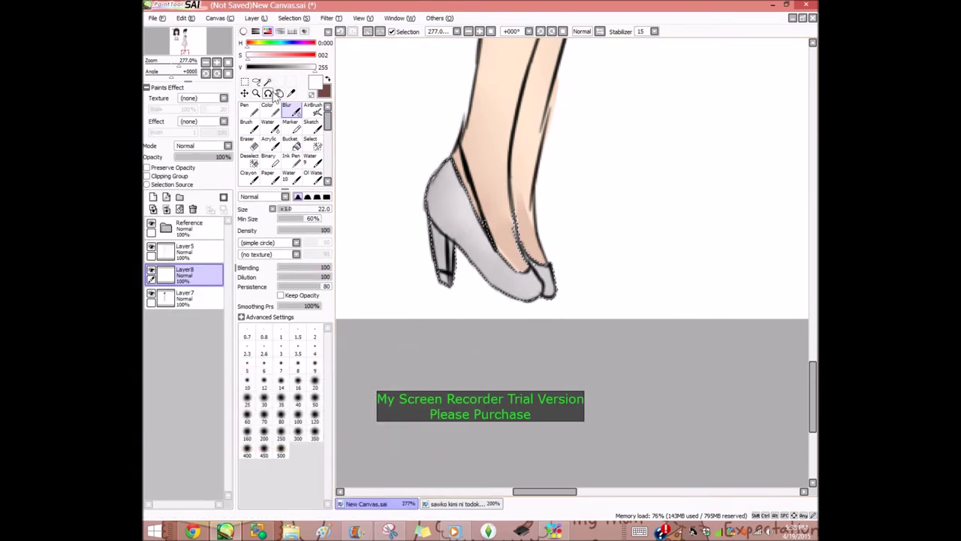
# Paint black ornaments across the toes of both shoes on Layer8 at size 10
pyautogui.press('c')
pyautogui.click(281, 210)
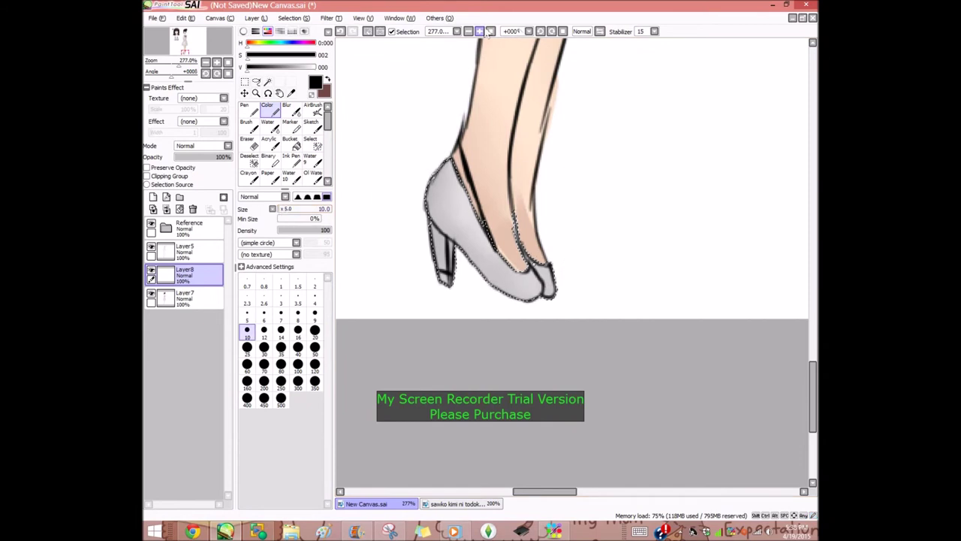
pyautogui.click(480, 32)
pyautogui.click(479, 31)
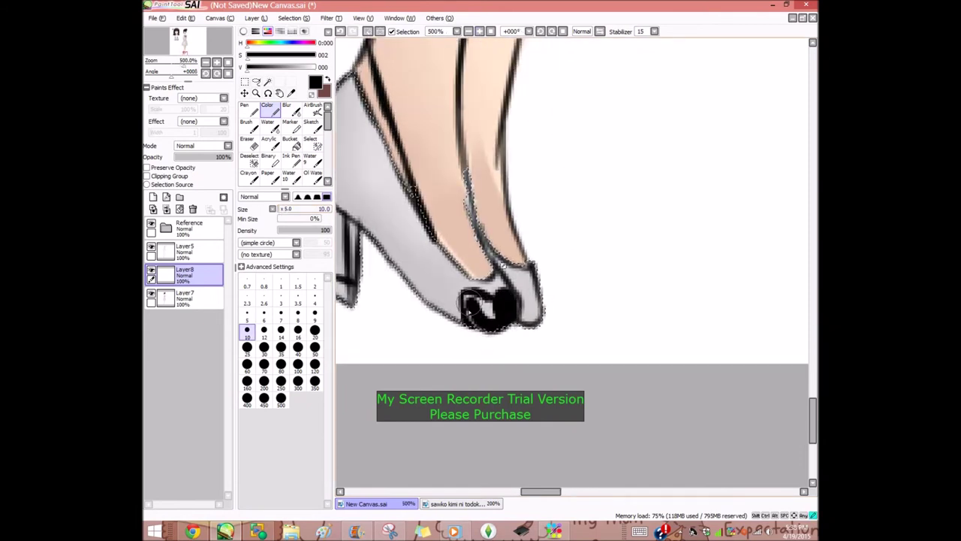
pyautogui.moveTo(524, 310); pyautogui.dragTo(518, 308)
# Fill the insides of the black toe ornaments with mid grey at value 126, and tidy their edges with colours sampled from the shoes
pyautogui.moveTo(293, 69); pyautogui.dragTo(281, 69)
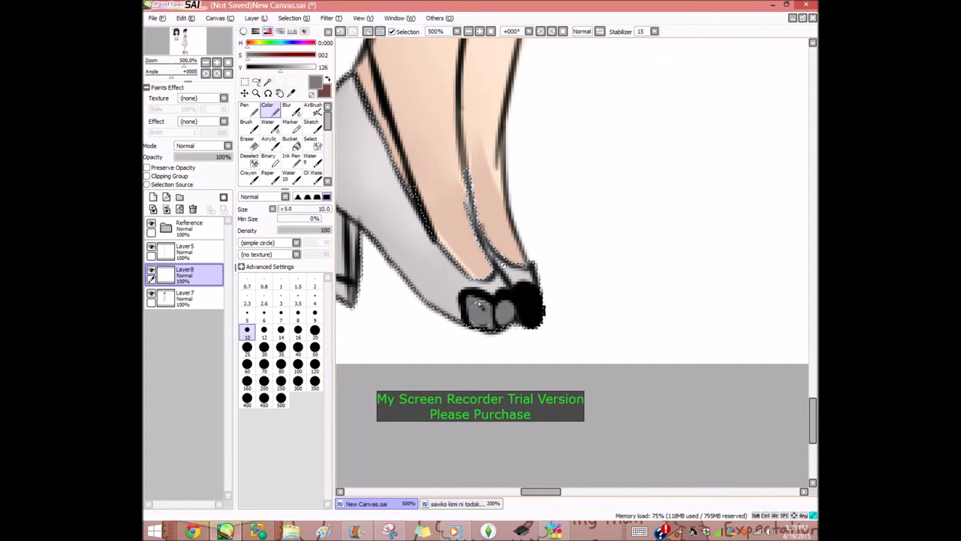
pyautogui.moveTo(471, 302)
pyautogui.mouseDown()
pyautogui.moveTo(529, 311)
pyautogui.moveTo(520, 290)
pyautogui.moveTo(527, 318)
pyautogui.moveTo(521, 269)
pyautogui.moveTo(540, 307)
pyautogui.moveTo(505, 242)
pyautogui.moveTo(536, 290)
pyautogui.mouseUp()
pyautogui.rightClick(400, 137)
pyautogui.rightClick(517, 275)
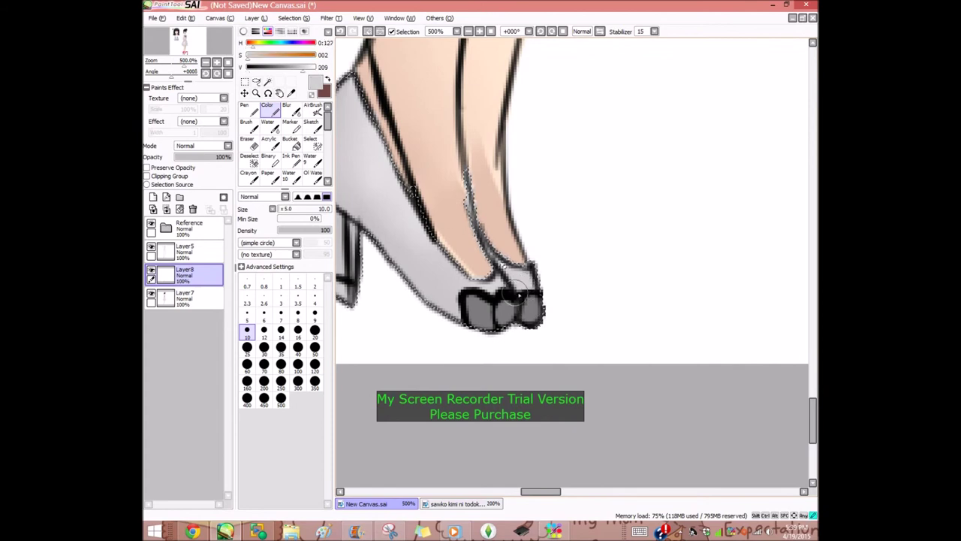
pyautogui.rightClick(481, 312)
# Airbrush shading and light grey highlights onto the toe ornaments at size 10, and merge Layer8 down into Layer7
pyautogui.click(314, 110)
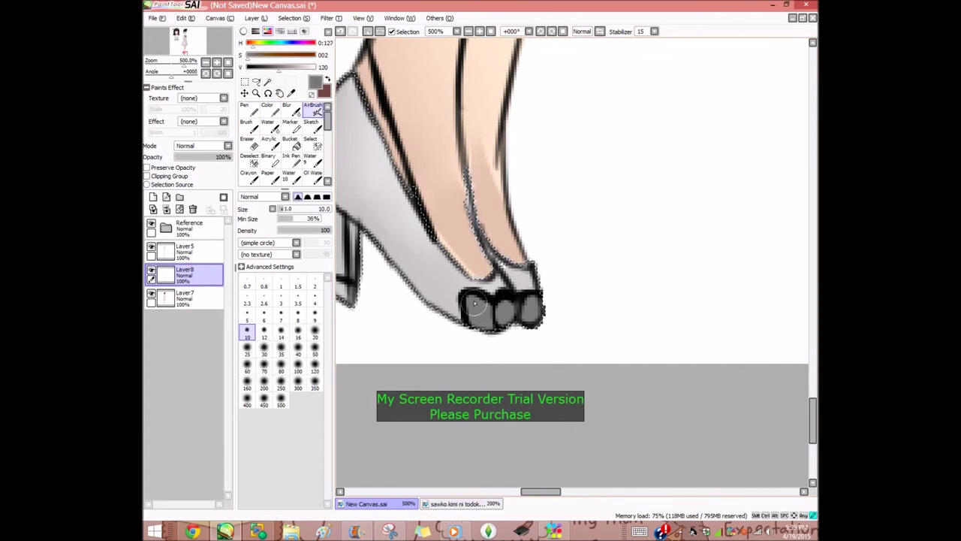
pyautogui.rightClick(451, 255)
pyautogui.moveTo(468, 310)
pyautogui.mouseDown()
pyautogui.moveTo(475, 336)
pyautogui.moveTo(479, 304)
pyautogui.moveTo(504, 316)
pyautogui.mouseUp()
pyautogui.moveTo(530, 302)
pyautogui.mouseDown()
pyautogui.moveTo(341, 115)
pyautogui.moveTo(482, 317)
pyautogui.mouseUp()
pyautogui.rightClick(360, 123)
pyautogui.click(532, 310)
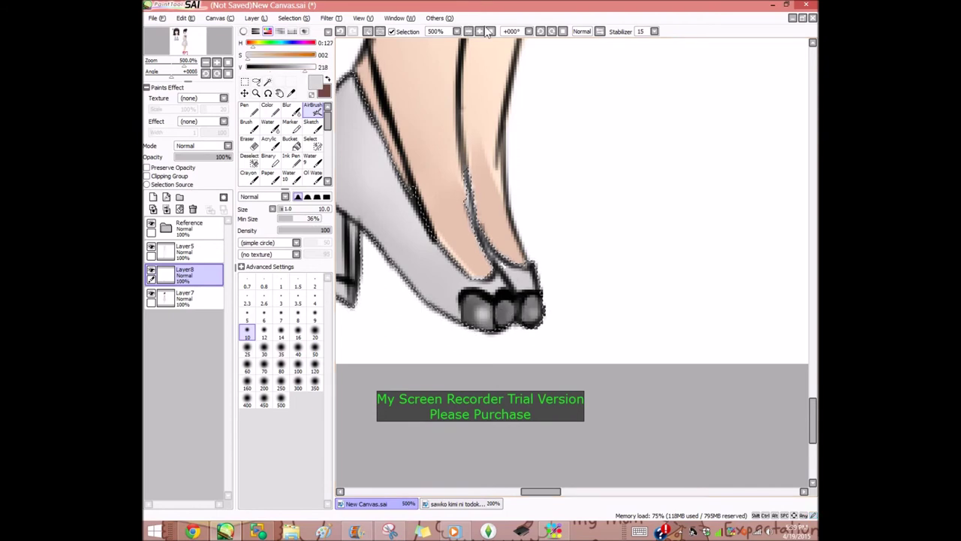
pyautogui.click(489, 32)
pyautogui.click(167, 210)
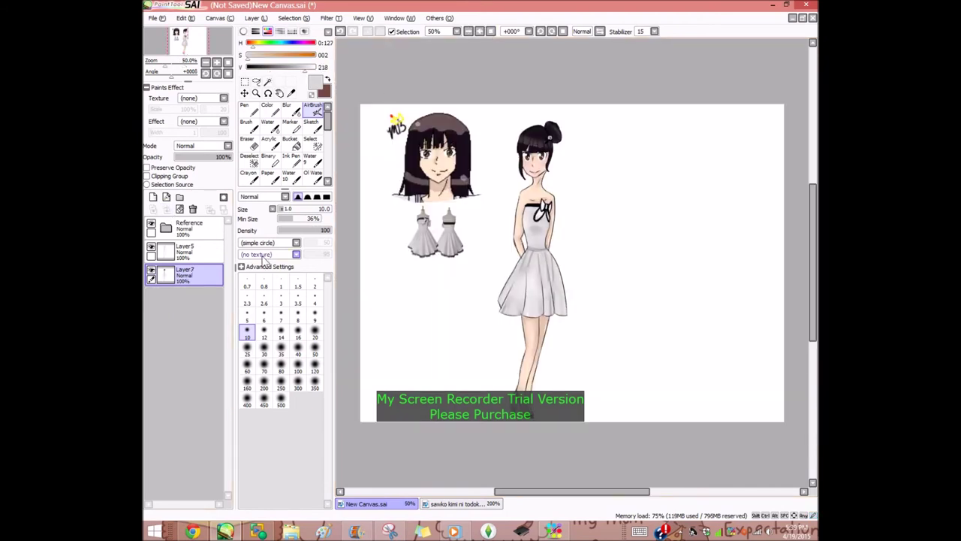
# Add a layer above Layer7 and airbrush purple over the flower ornament beside the hair bun at size 10
pyautogui.click(153, 197)
pyautogui.click(256, 94)
pyautogui.moveTo(539, 117); pyautogui.dragTo(597, 169)
pyautogui.click(313, 110)
pyautogui.moveTo(302, 55); pyautogui.dragTo(274, 56)
pyautogui.click(295, 42)
pyautogui.click(296, 67)
pyautogui.moveTo(424, 217); pyautogui.dragTo(417, 219)
pyautogui.click(282, 67)
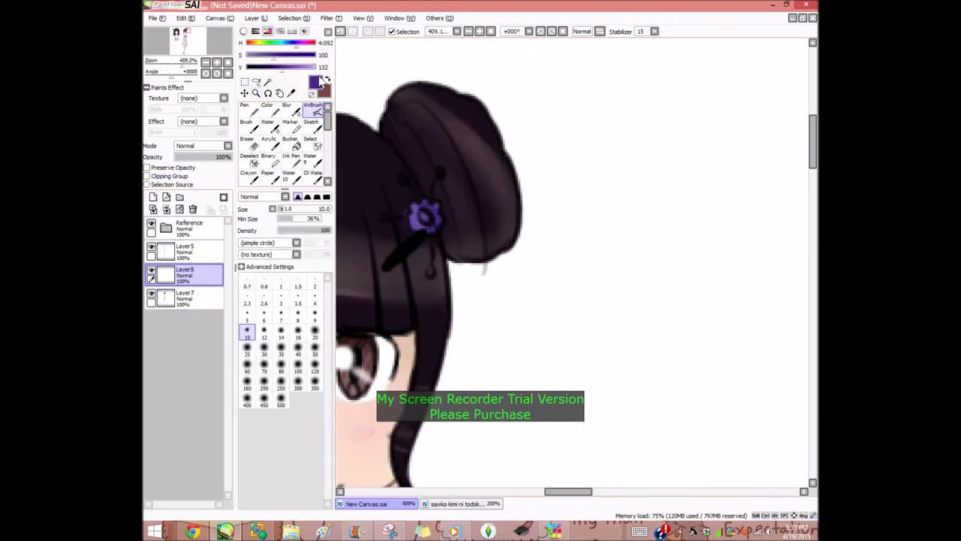
# Airbrush white highlights onto the purple hair flower with saturation 0 and value 255
pyautogui.moveTo(273, 55); pyautogui.dragTo(246, 55)
pyautogui.moveTo(282, 68); pyautogui.dragTo(316, 68)
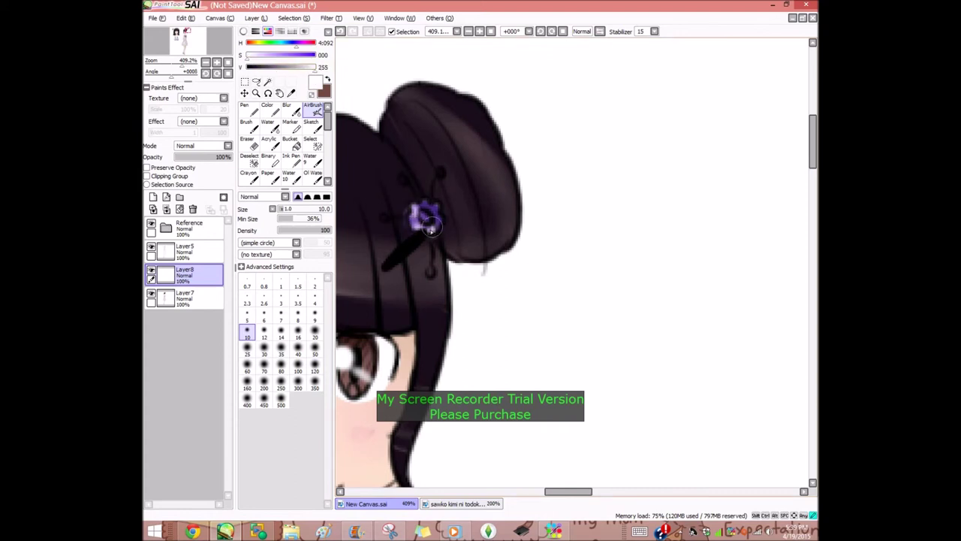
pyautogui.click(489, 33)
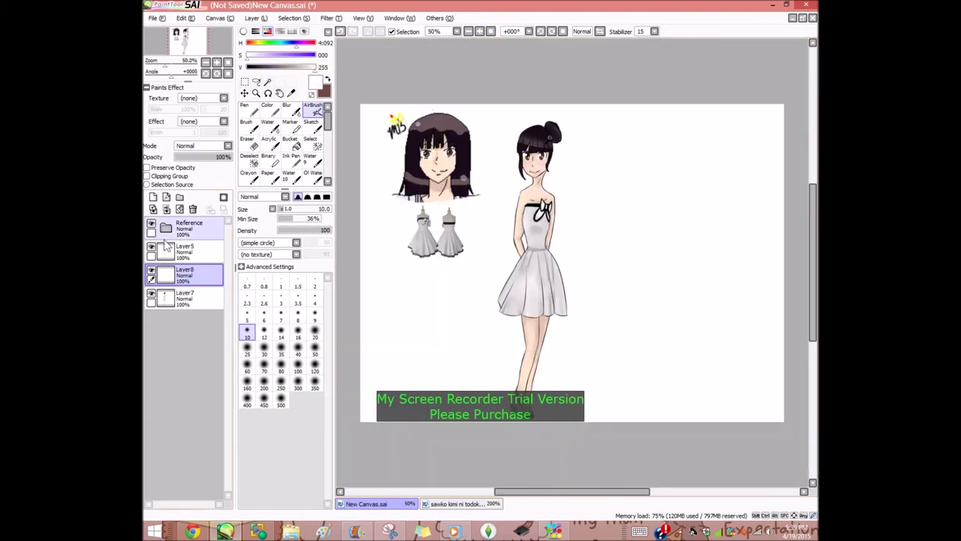
# Merge Layer8 and Layer5 down into Layer7, and delete the Reference folder
pyautogui.click(167, 209)
pyautogui.click(193, 259)
pyautogui.click(165, 209)
pyautogui.click(189, 227)
pyautogui.click(193, 210)
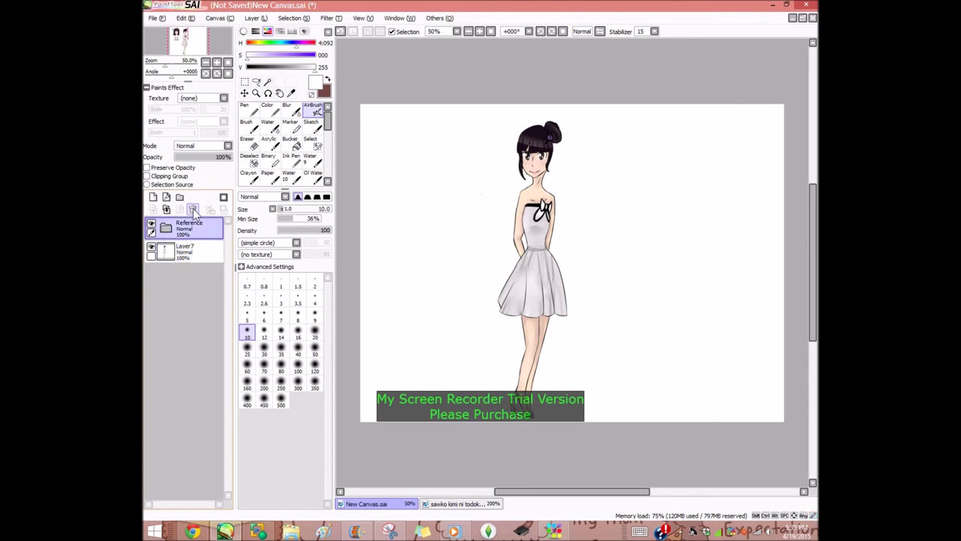
# Handwrite "Sawako" in black beside the figure's head with the Pen at size 19, undoing the last stray stroke
pyautogui.click(249, 110)
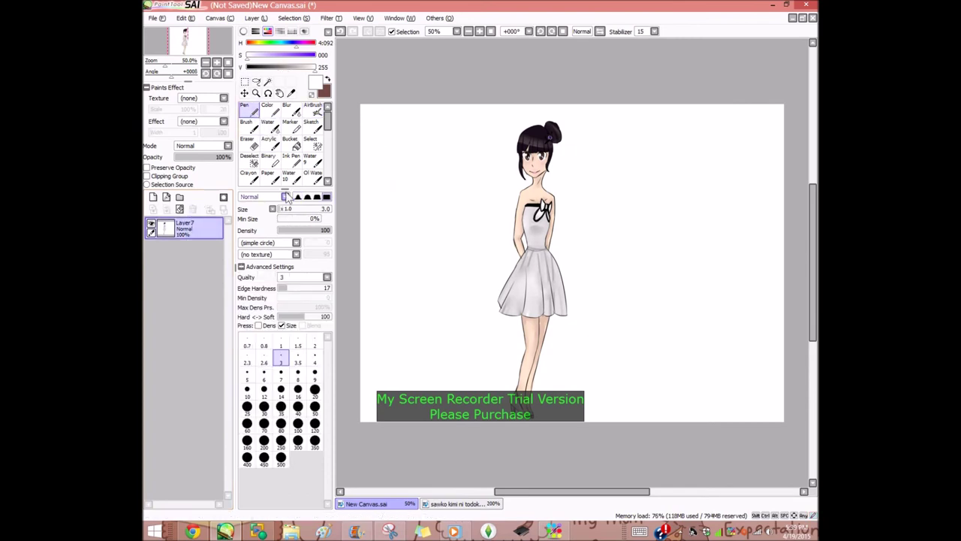
pyautogui.moveTo(290, 212); pyautogui.dragTo(290, 212)
pyautogui.moveTo(313, 69)
pyautogui.mouseDown()
pyautogui.moveTo(246, 68)
pyautogui.moveTo(245, 57)
pyautogui.moveTo(316, 67)
pyautogui.mouseUp()
pyautogui.click(327, 79)
pyautogui.click(327, 79)
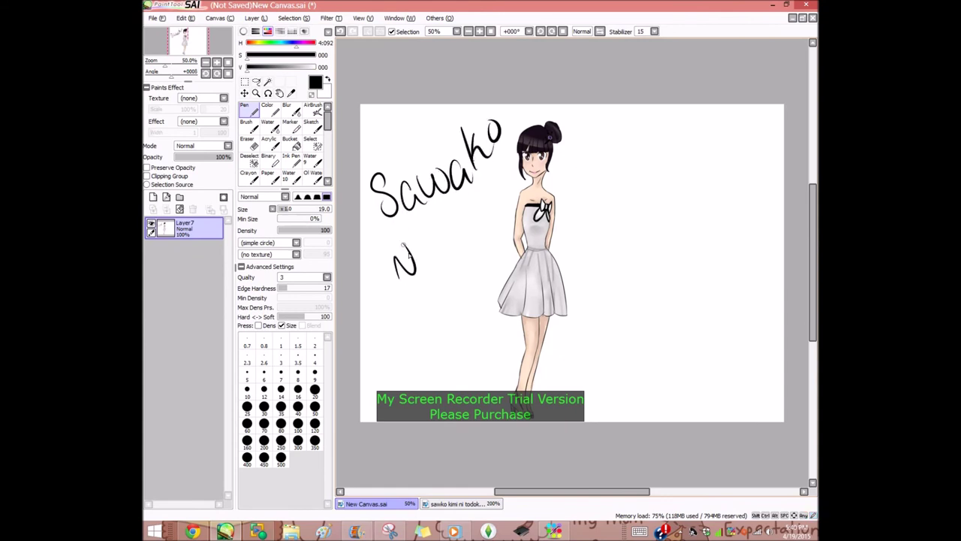
pyautogui.hotkey('ctrl', 'z')
# Handwrite "Kimi Ni Todoke" in black along the canvas's lower edge beside the shoes with the AirBrush at size 10
pyautogui.click(256, 93)
pyautogui.moveTo(361, 355); pyautogui.dragTo(428, 471)
pyautogui.click(313, 110)
pyautogui.moveTo(466, 289)
pyautogui.mouseDown()
pyautogui.moveTo(515, 269)
pyautogui.moveTo(513, 242)
pyautogui.moveTo(524, 279)
pyautogui.mouseUp()
pyautogui.moveTo(502, 230)
pyautogui.mouseDown()
pyautogui.moveTo(517, 149)
pyautogui.moveTo(503, 233)
pyautogui.mouseUp()
pyautogui.moveTo(484, 491); pyautogui.dragTo(534, 488)
pyautogui.moveTo(367, 208)
pyautogui.mouseDown()
pyautogui.moveTo(369, 289)
pyautogui.moveTo(434, 279)
pyautogui.moveTo(497, 196)
pyautogui.moveTo(572, 205)
pyautogui.mouseUp()
pyautogui.click(398, 227)
pyautogui.moveTo(552, 207); pyautogui.dragTo(542, 269)
pyautogui.moveTo(568, 228)
pyautogui.mouseDown()
pyautogui.moveTo(575, 266)
pyautogui.moveTo(568, 230)
pyautogui.mouseUp()
pyautogui.moveTo(603, 243)
pyautogui.mouseDown()
pyautogui.moveTo(622, 186)
pyautogui.moveTo(638, 220)
pyautogui.mouseUp()
pyautogui.moveTo(662, 206)
pyautogui.mouseDown()
pyautogui.moveTo(659, 267)
pyautogui.moveTo(723, 261)
pyautogui.mouseUp()
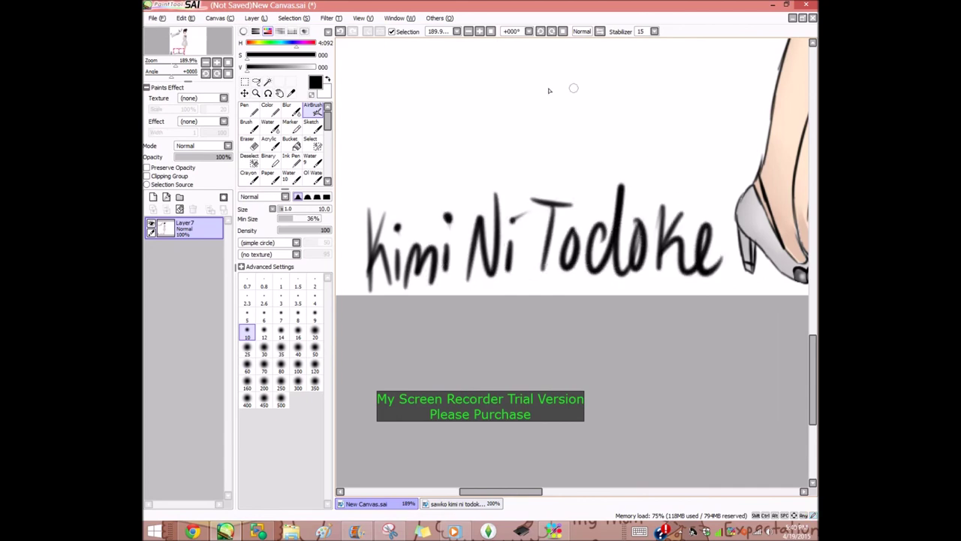